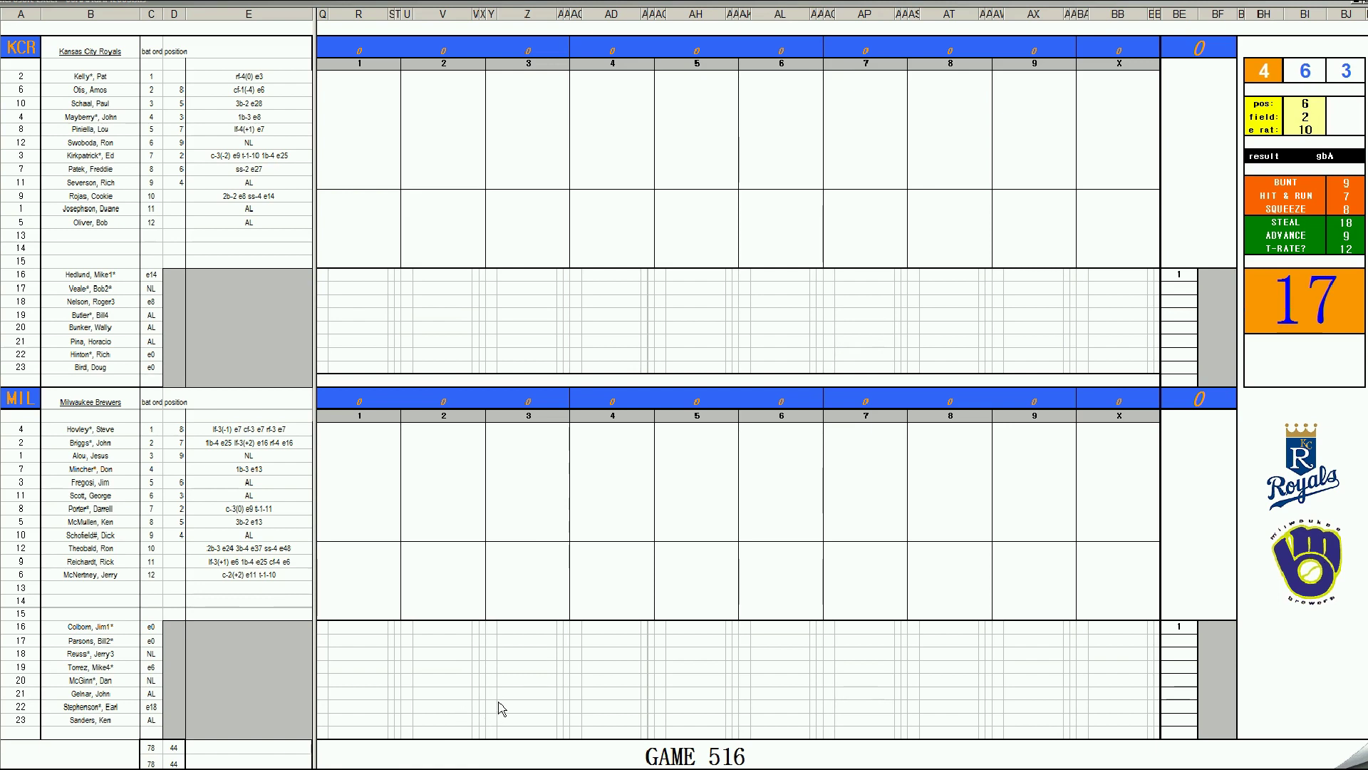
Switch from the Game 516 scoresheet to the league stats workbook and examine the MIL–KCR series row in the Seven Game Eliminations table
click(450, 688)
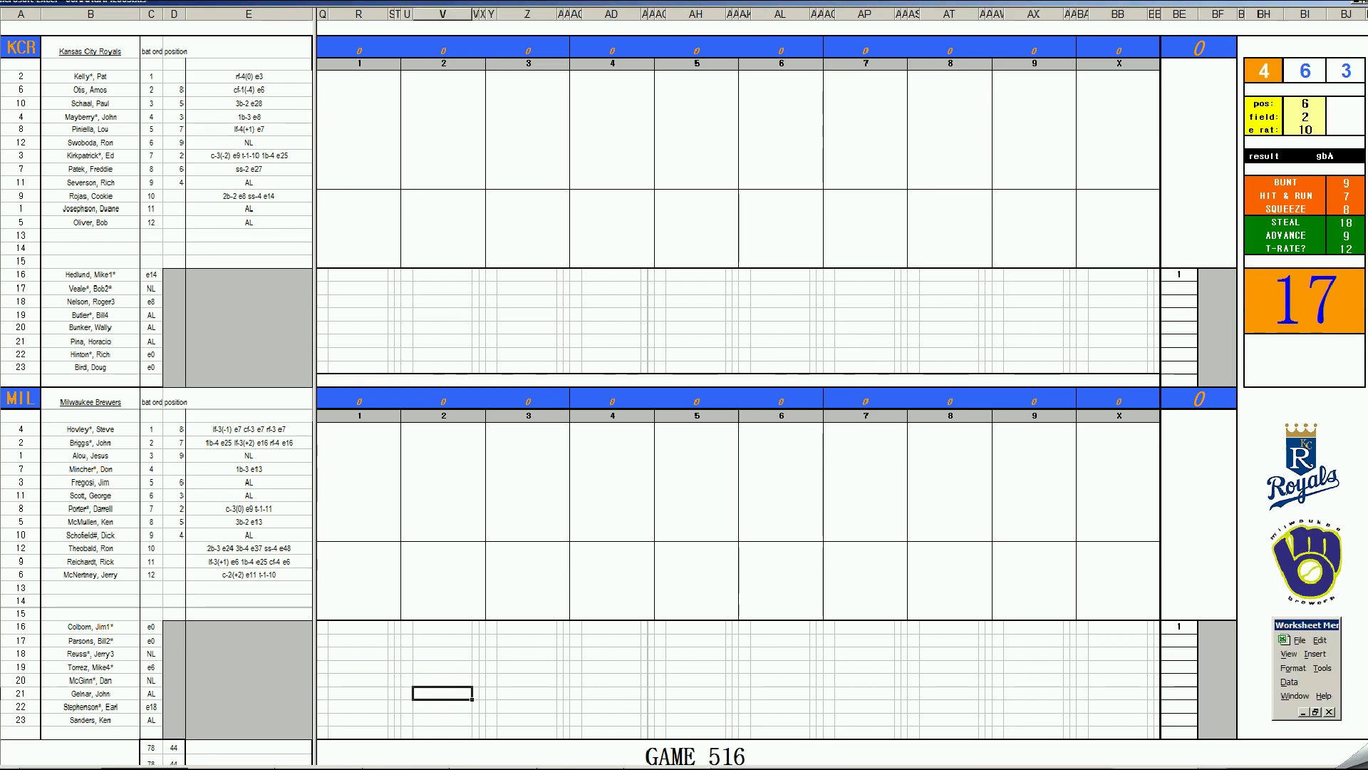
key(ctrl+Tab)
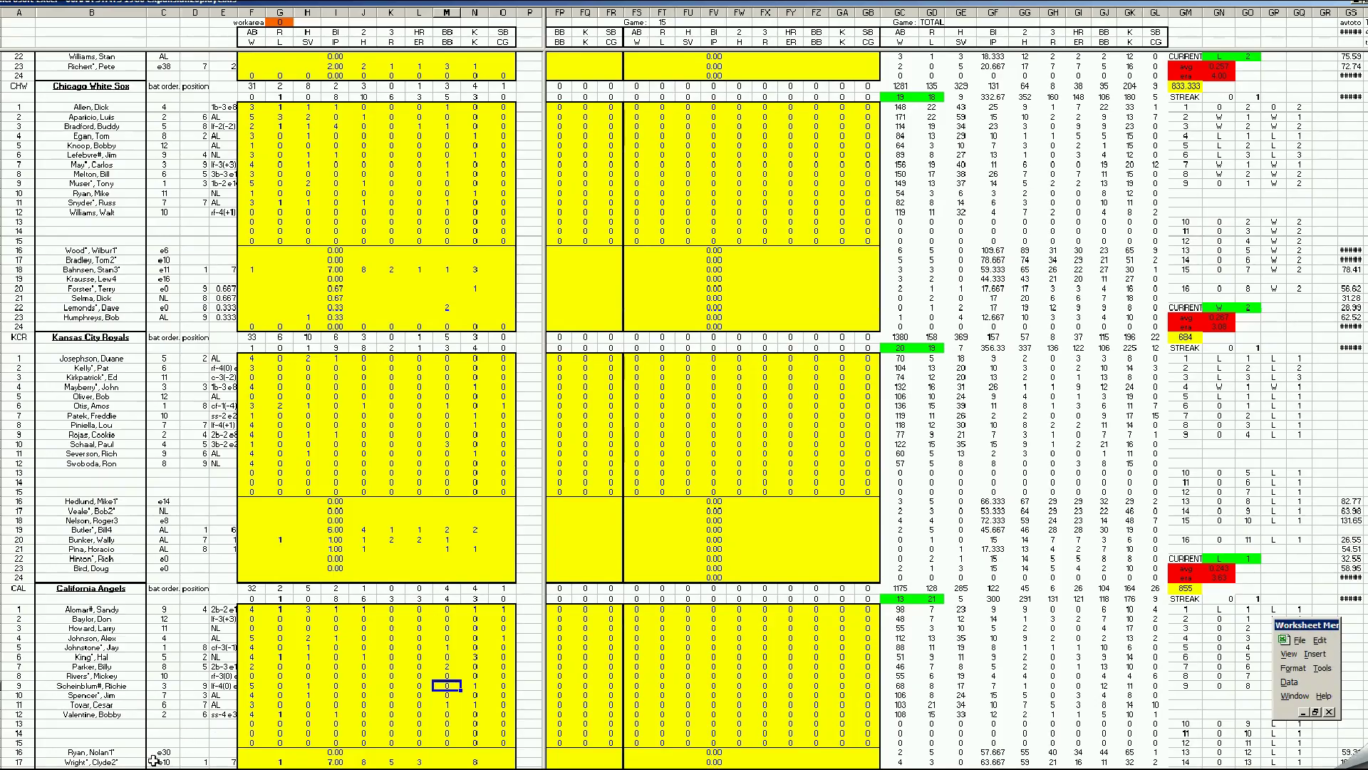
key(ctrl+Tab)
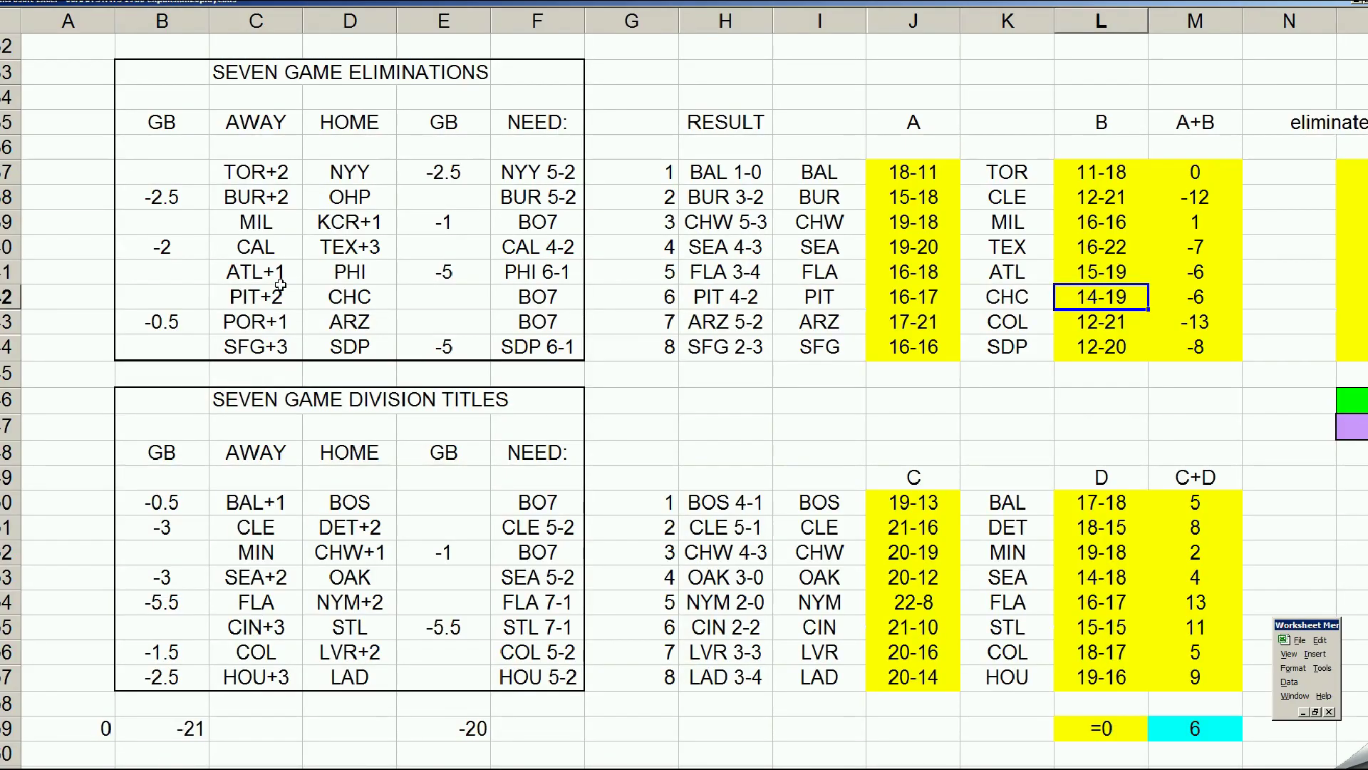
click(277, 225)
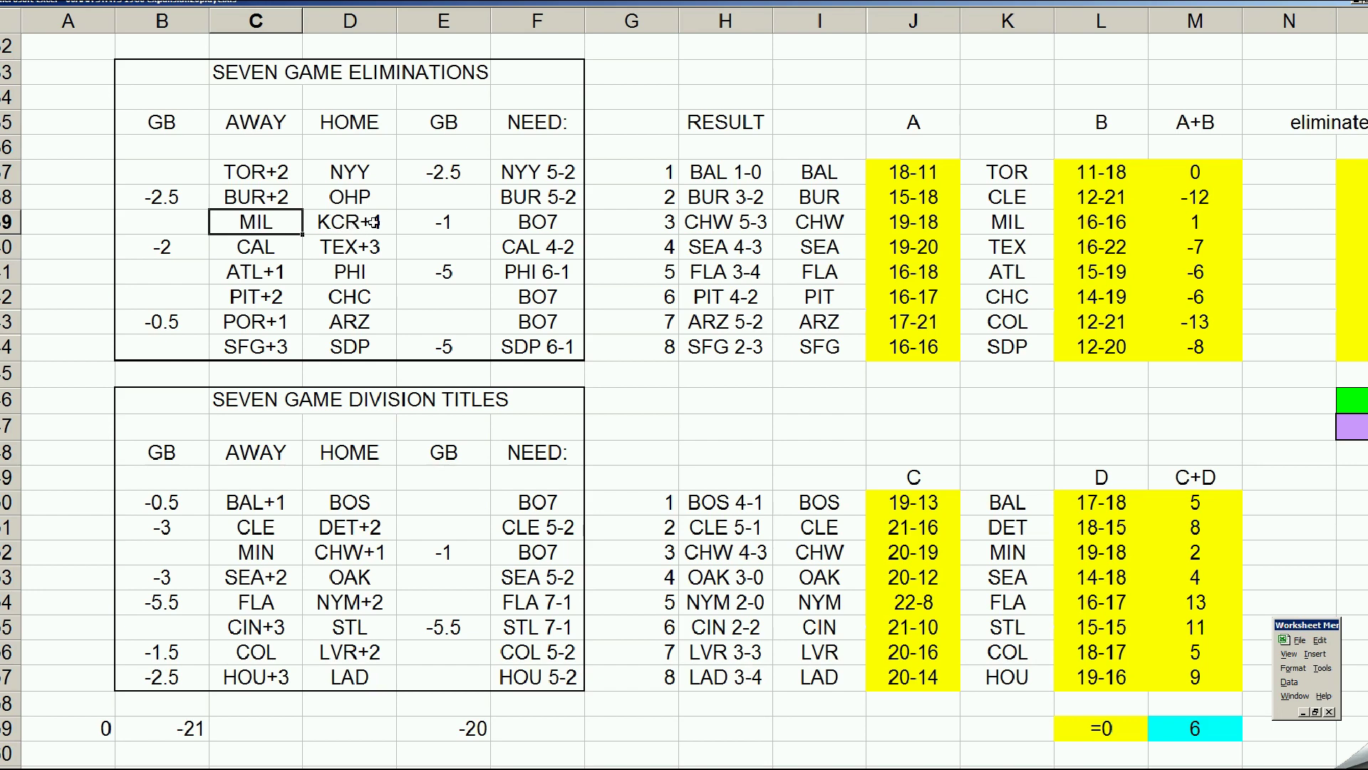
click(453, 225)
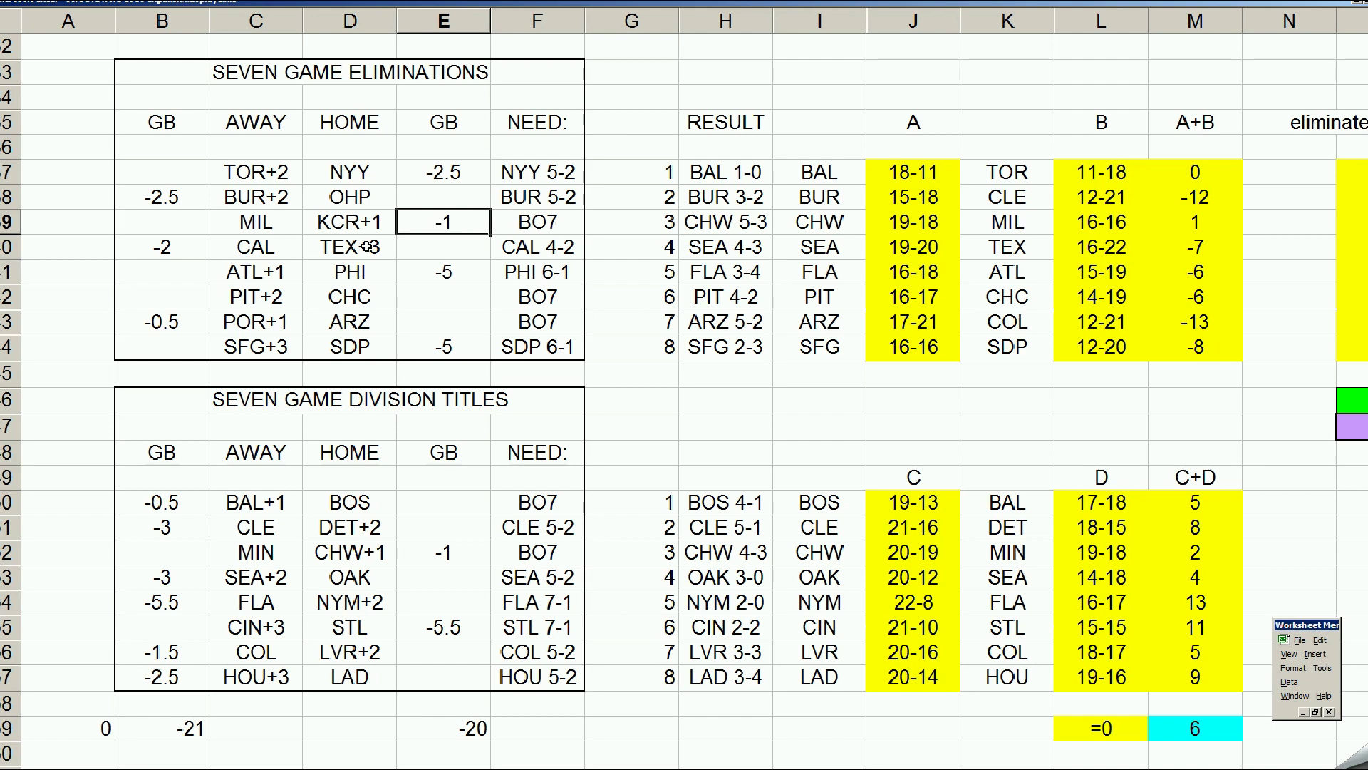
click(270, 227)
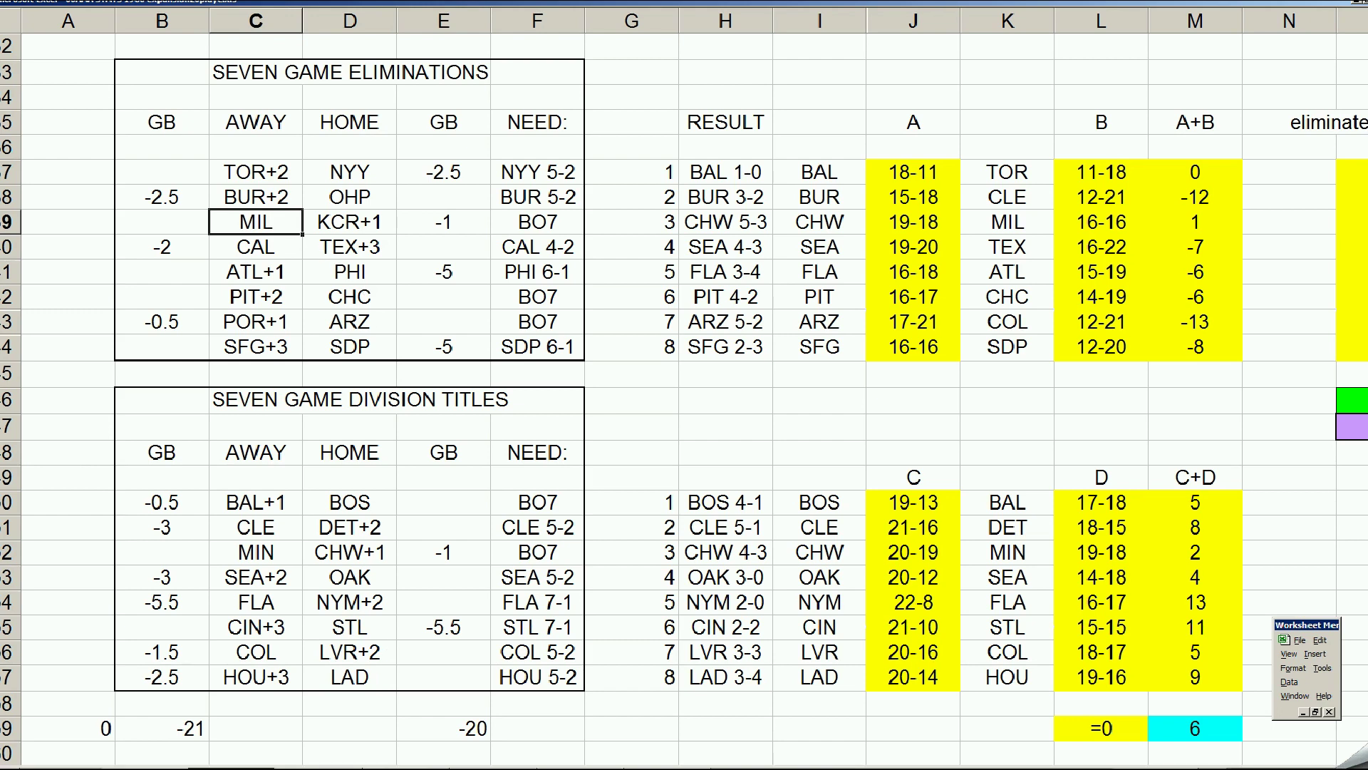
Review Milwaukee's seventh- and ninth-inning entries in the Game 512 scoresheet, and close 71milkcr.xls without saving
key(ctrl+Page_Down)
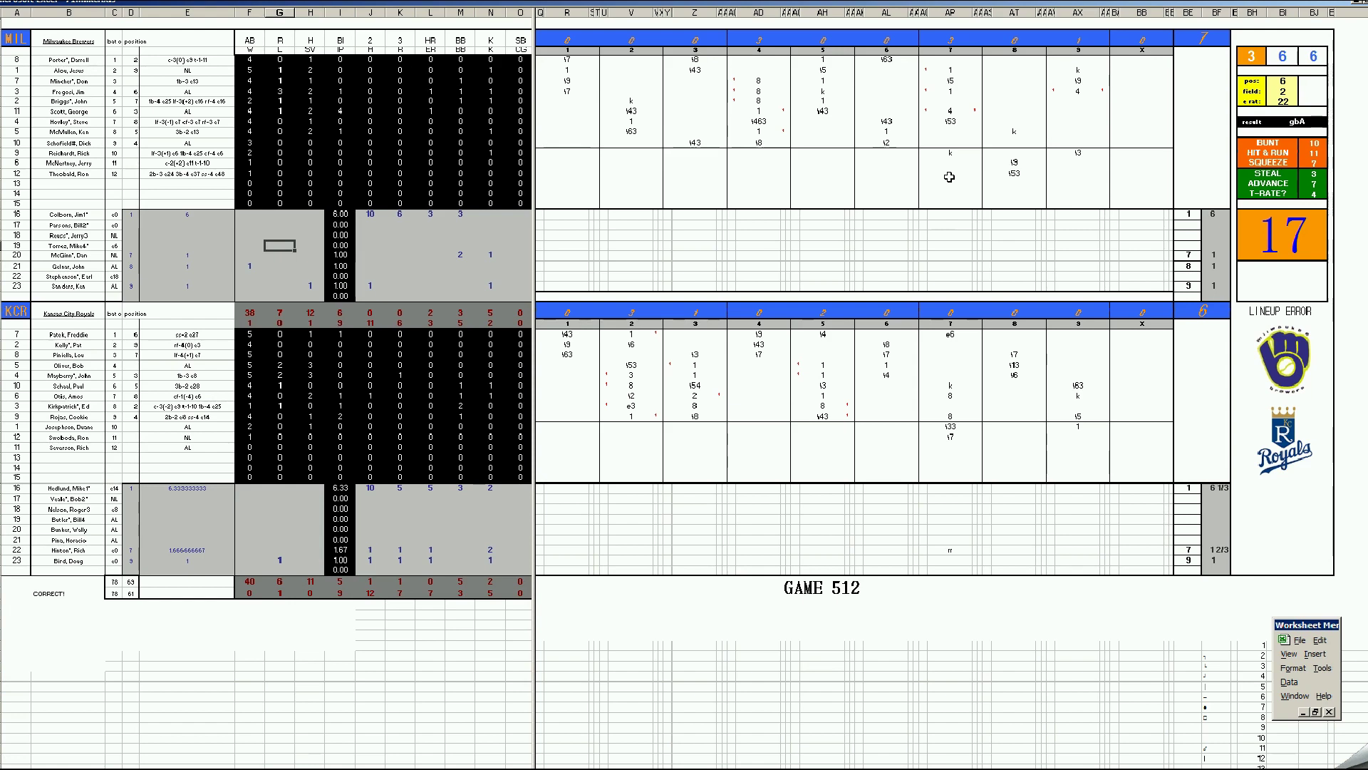
click(952, 114)
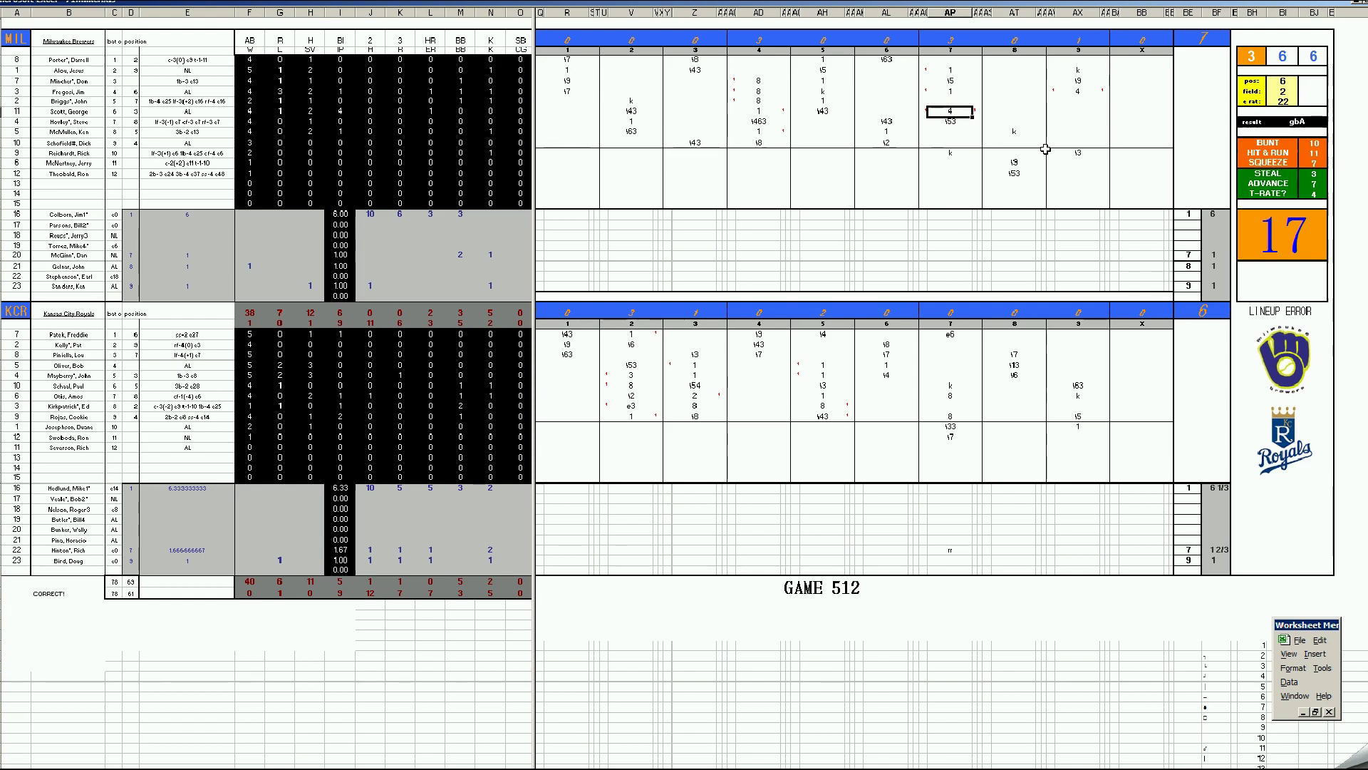
click(1079, 93)
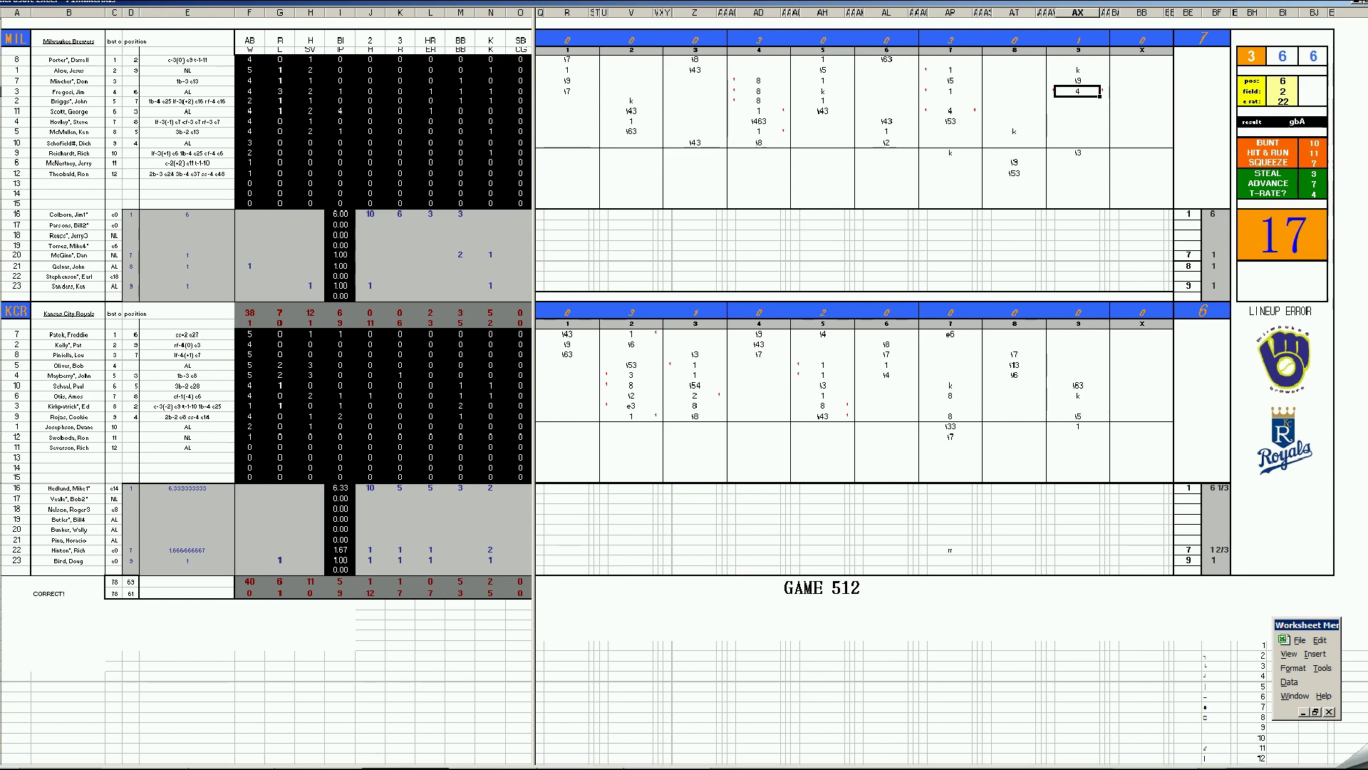
right_click(406, 767)
click(390, 749)
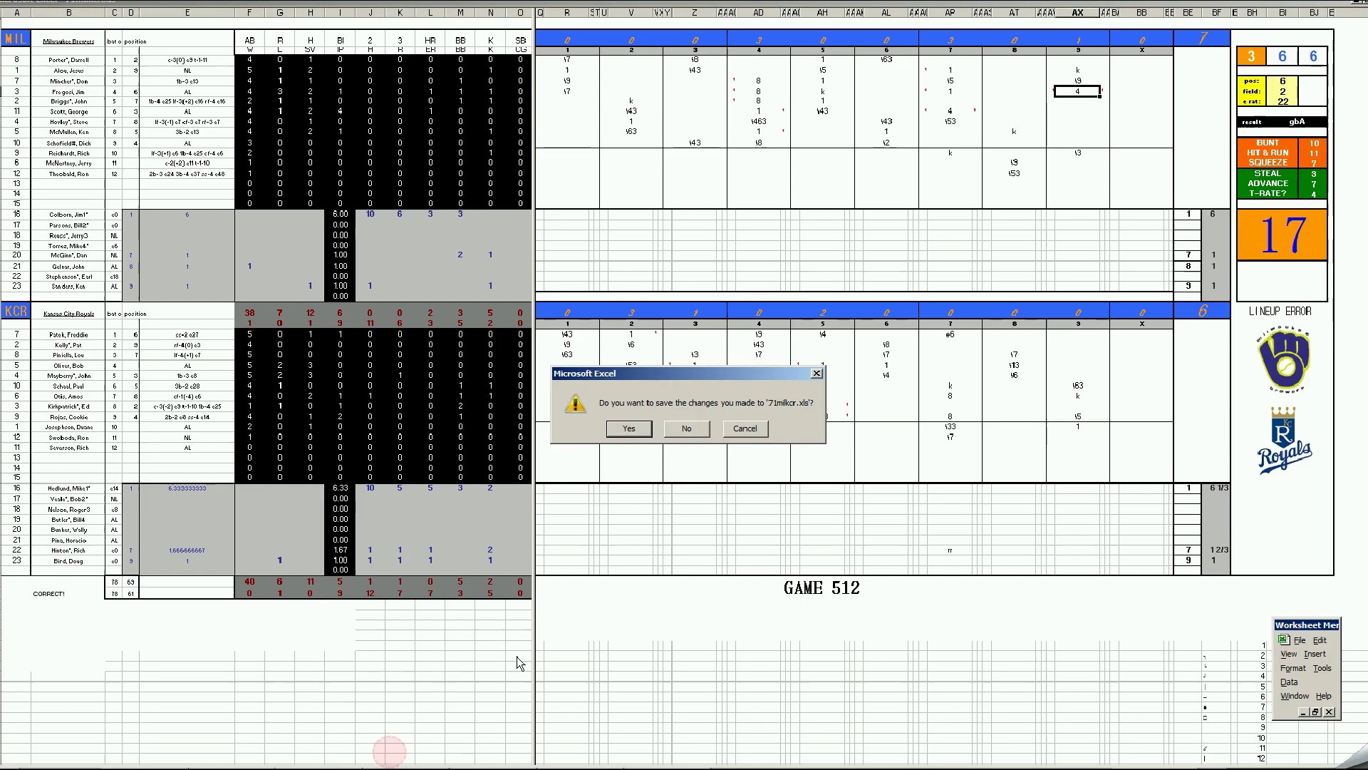
click(687, 431)
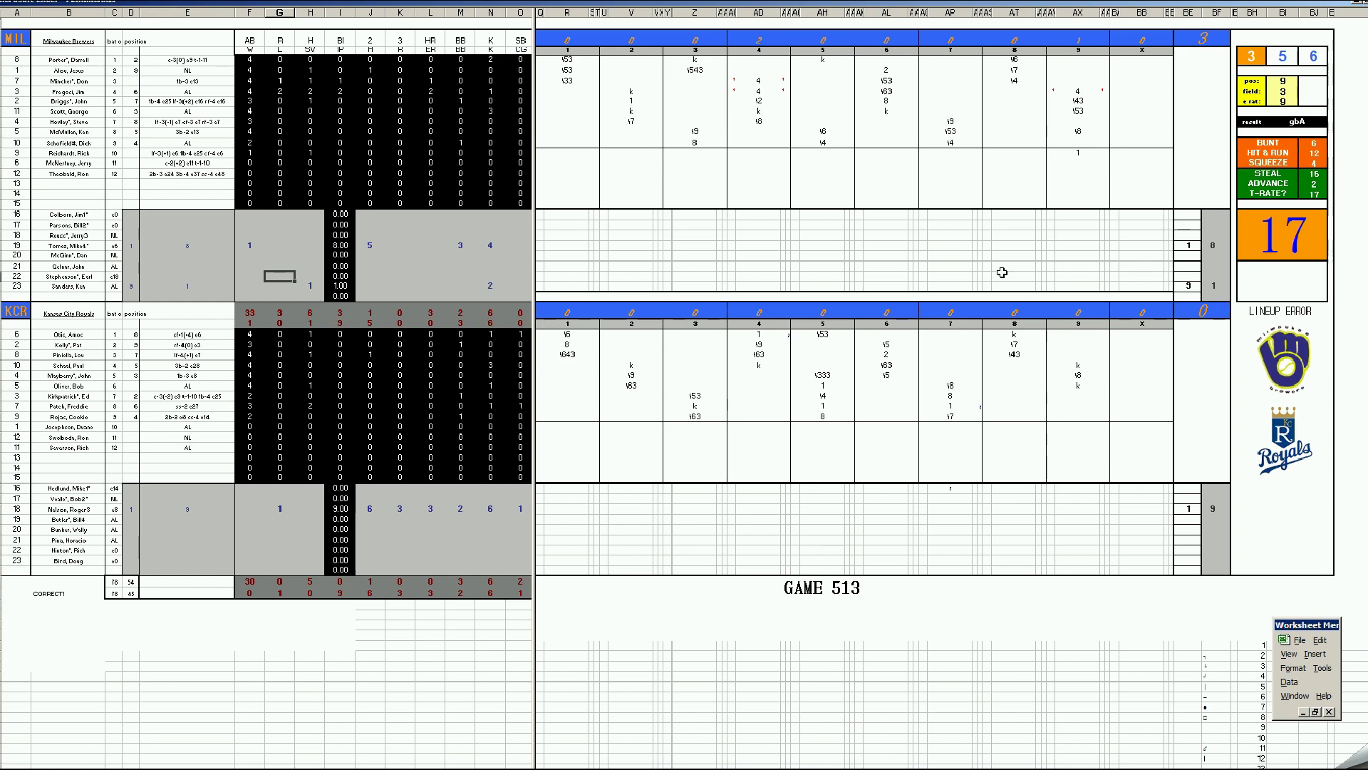
Review the Game 513 scoresheet and close 72milkcr.xls without saving
click(1189, 286)
click(1084, 385)
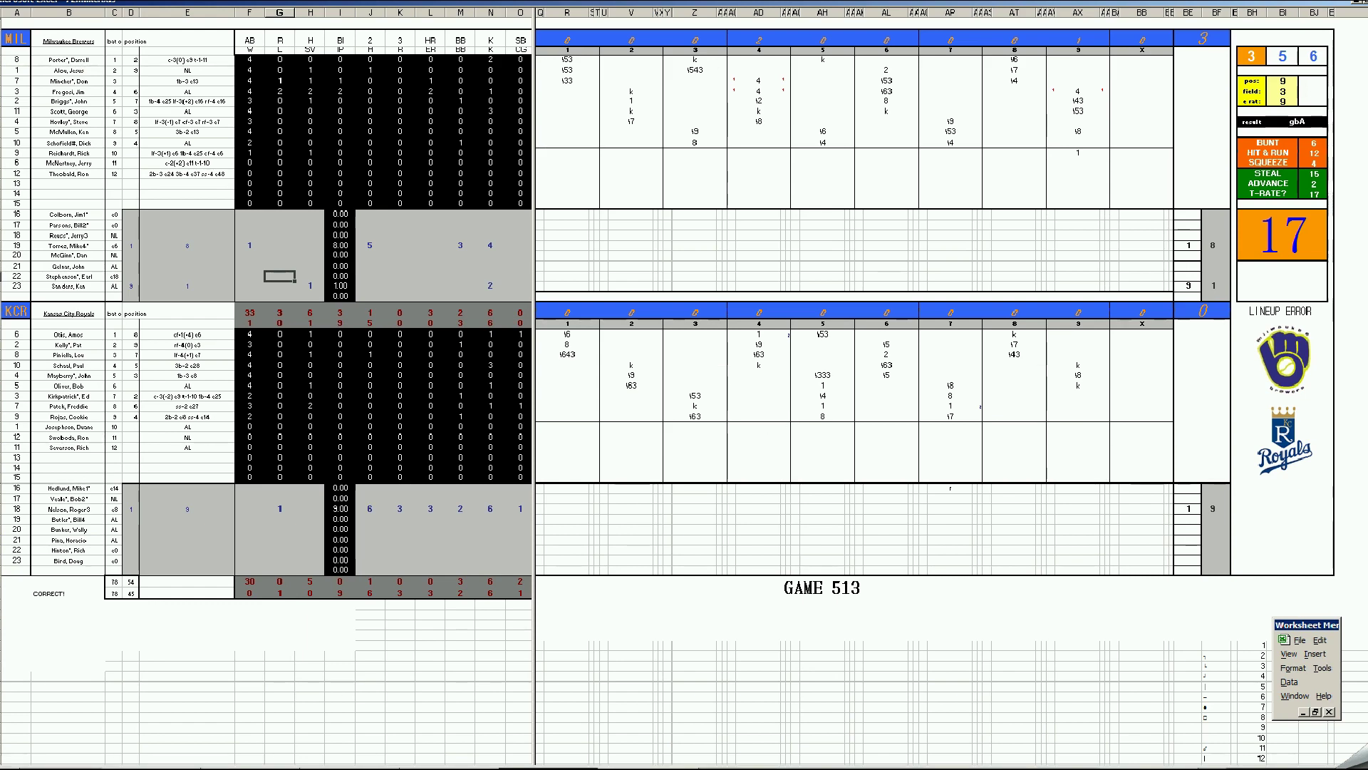
right_click(527, 767)
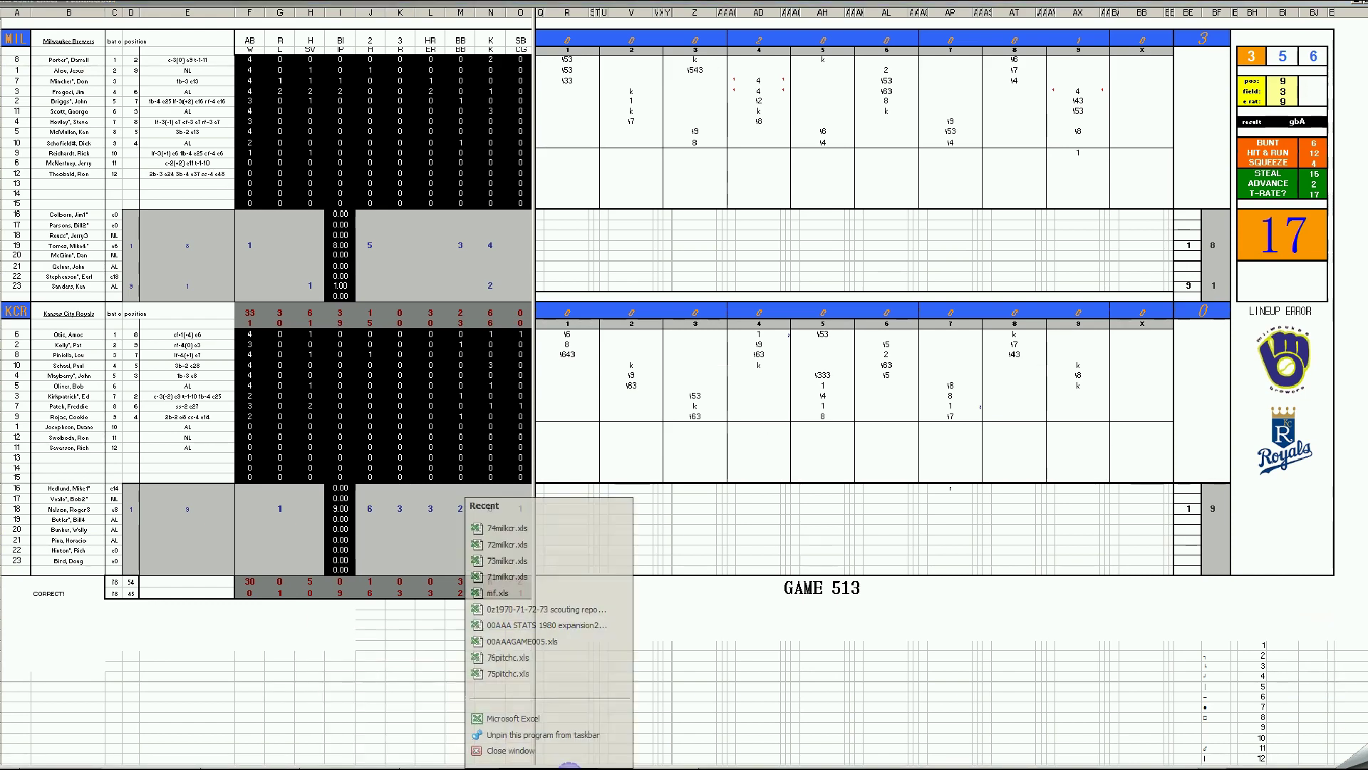
click(531, 747)
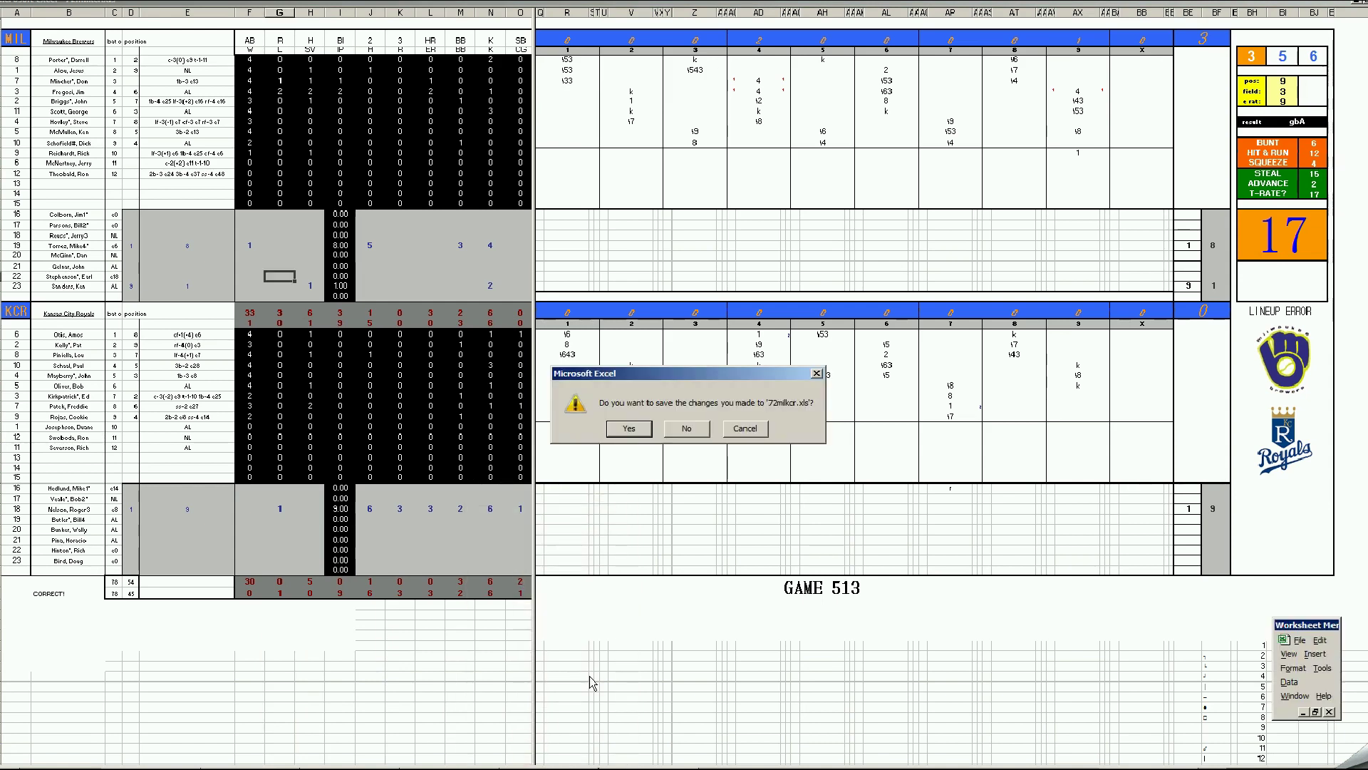
click(686, 429)
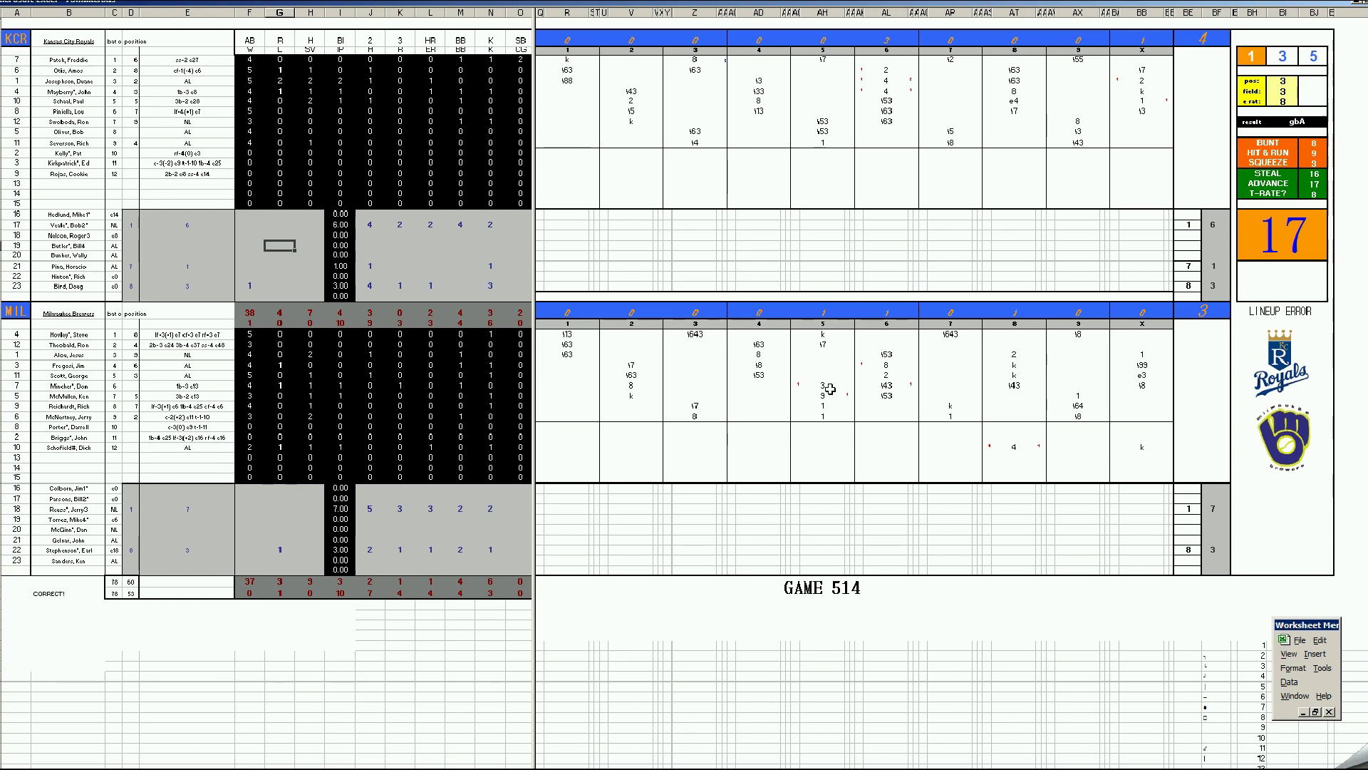
Review Kansas City's sixth- and extra-inning and Milwaukee's eighth-inning entries for Game 514, and close 73milkcr.xls without saving
click(888, 83)
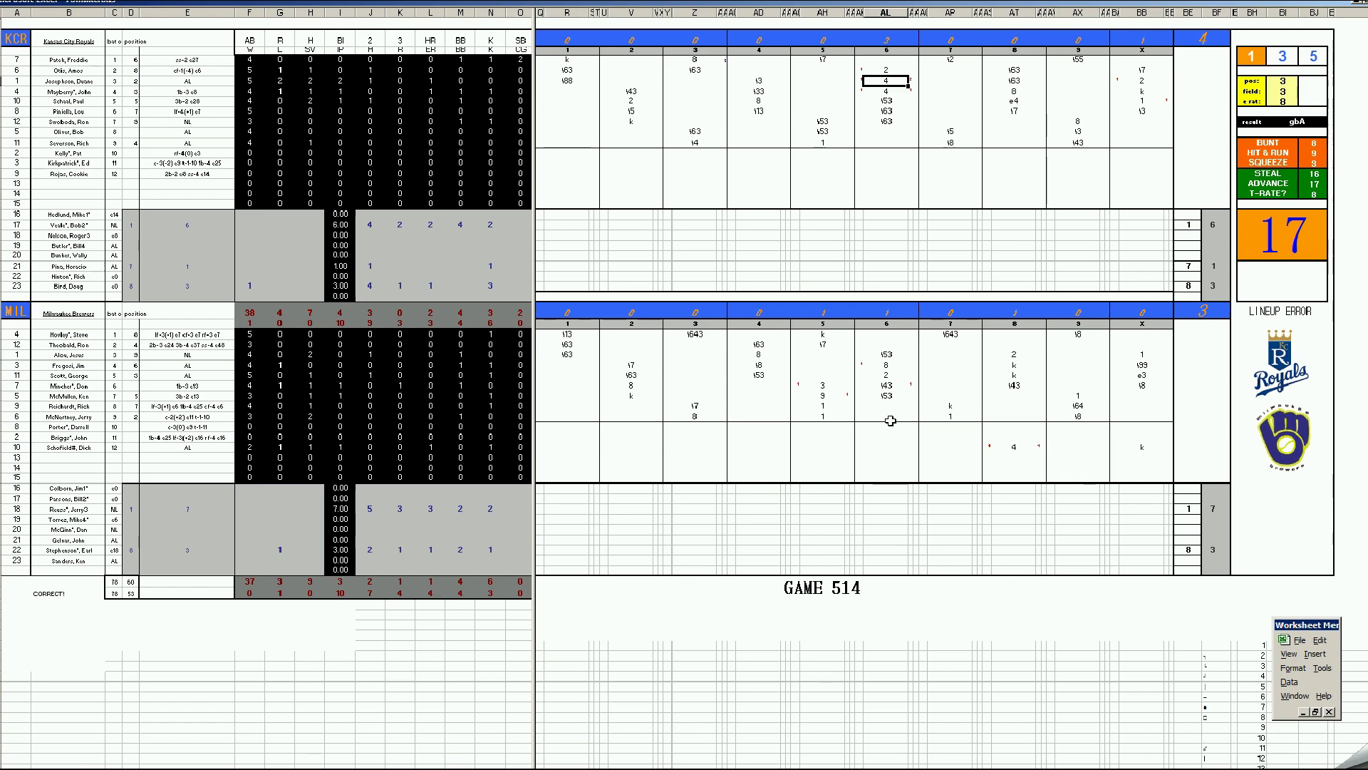
click(1013, 449)
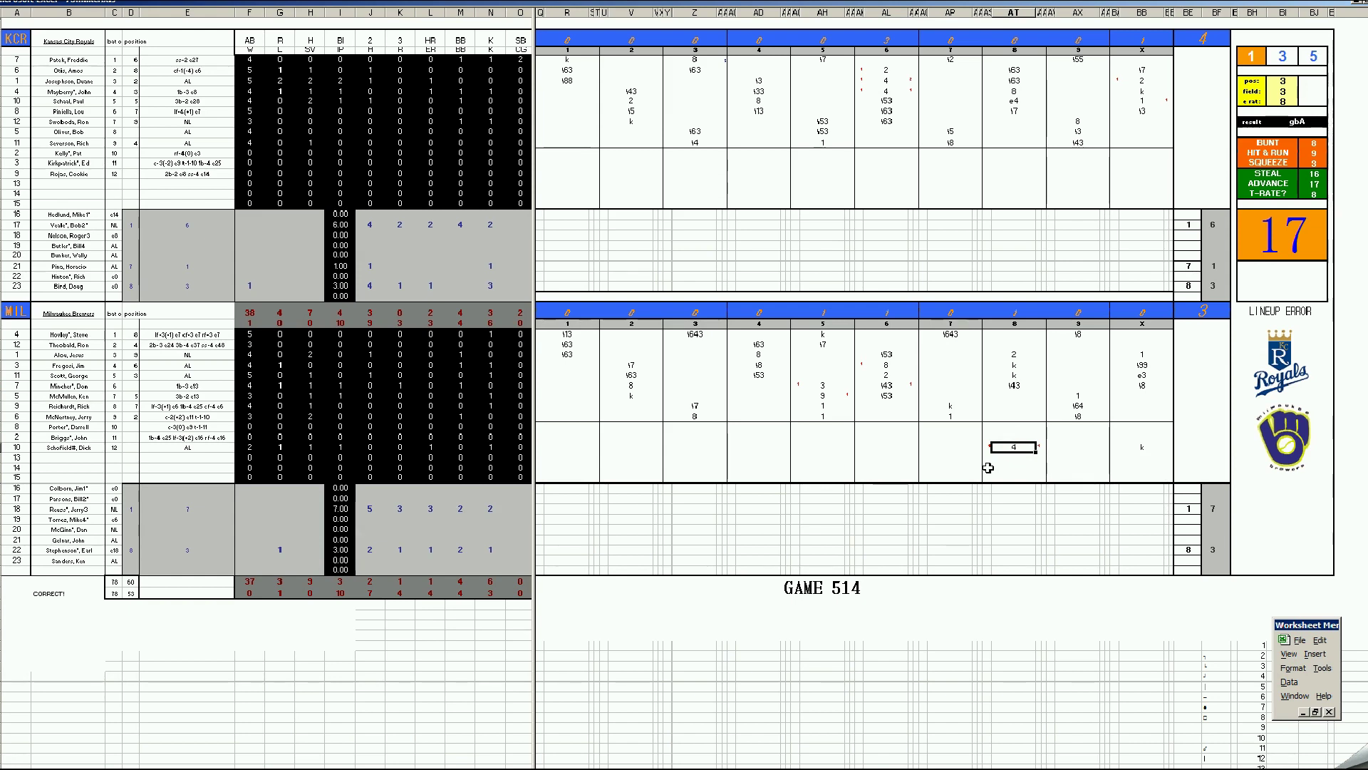
click(1142, 101)
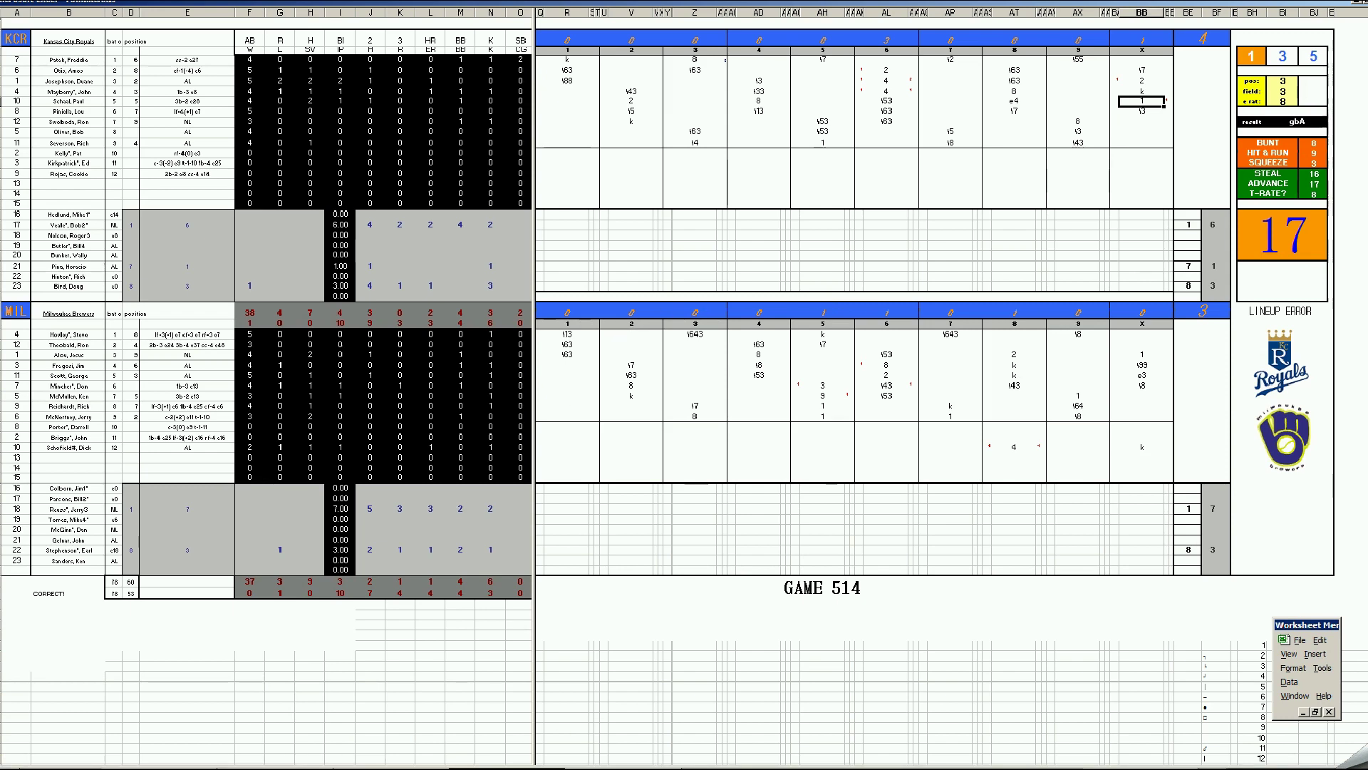
right_click(507, 766)
click(482, 754)
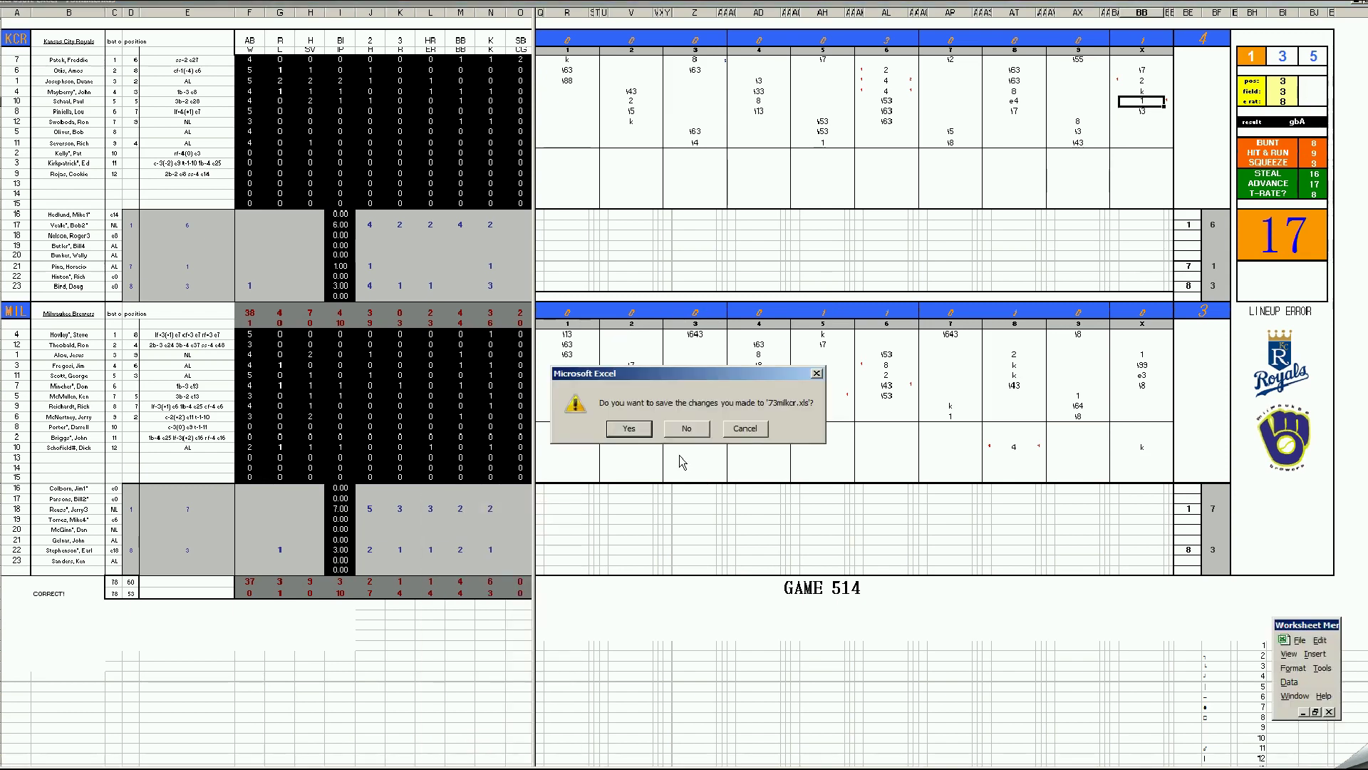
click(686, 428)
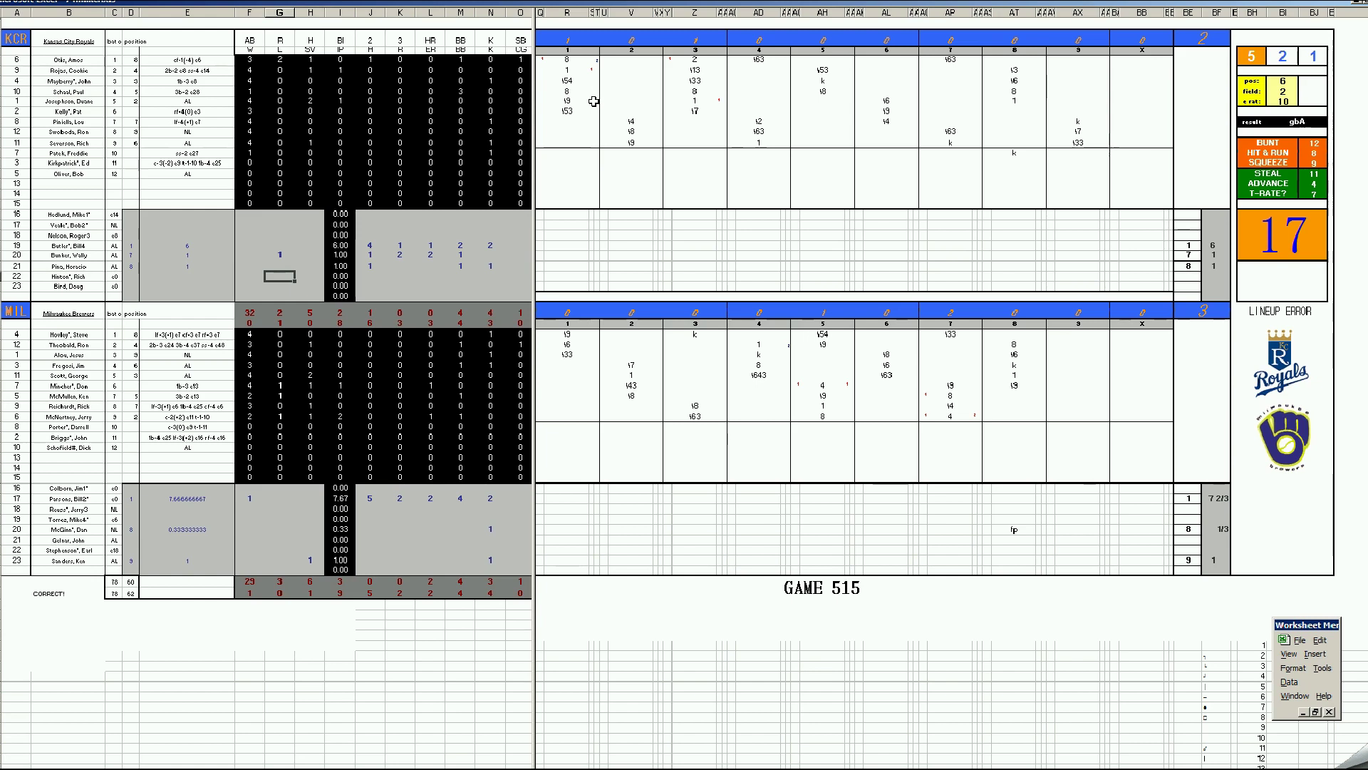
Review Milwaukee's fifth- and seventh-inning entries in the Game 515 scoresheet, and close 74milkcr.xls without saving
click(825, 385)
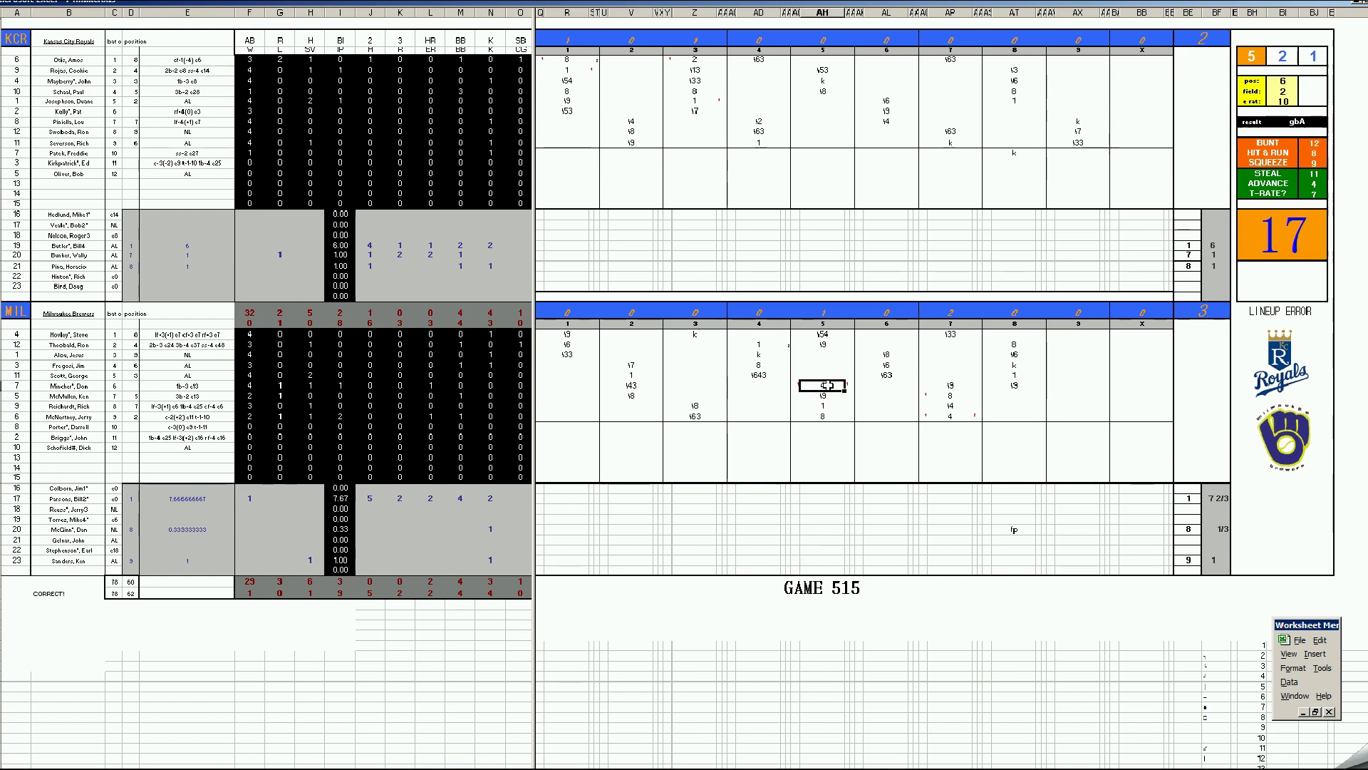
text(4)
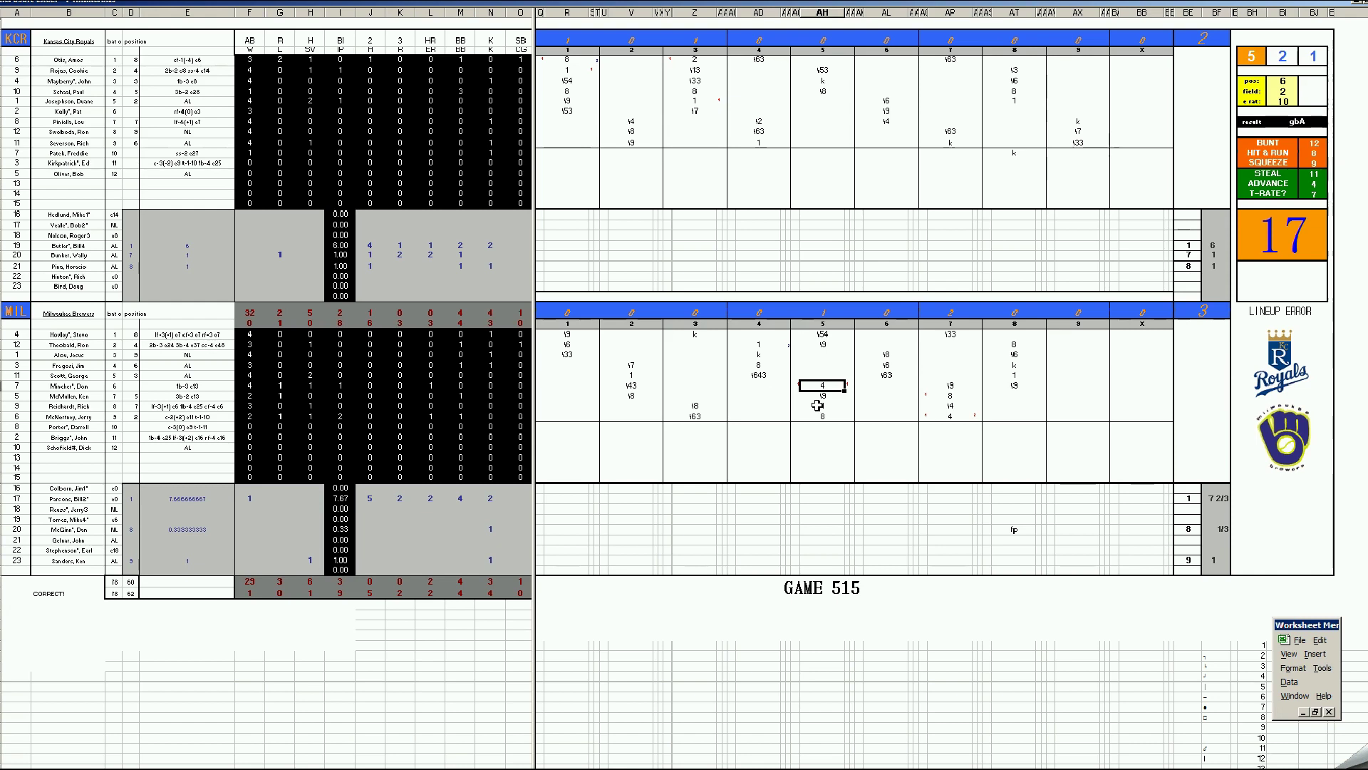
click(947, 417)
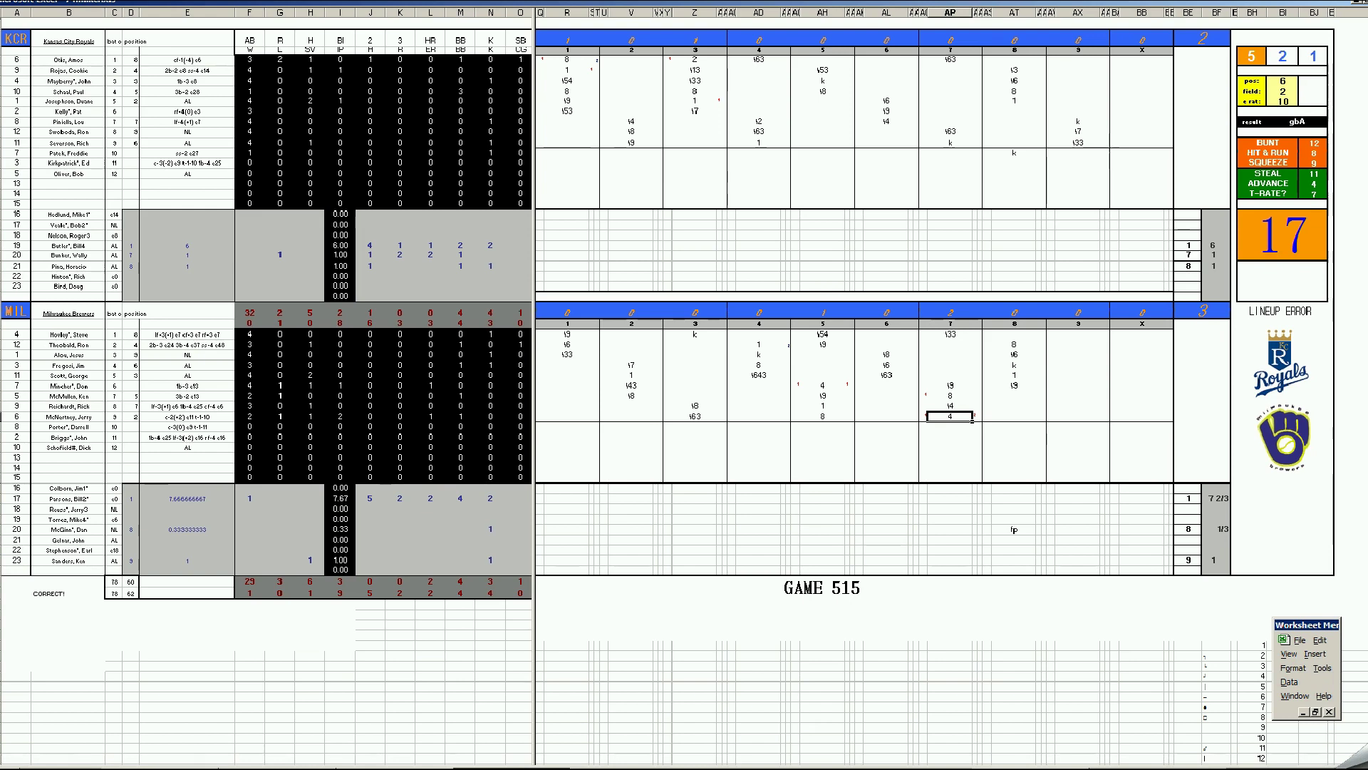
right_click(482, 767)
click(481, 751)
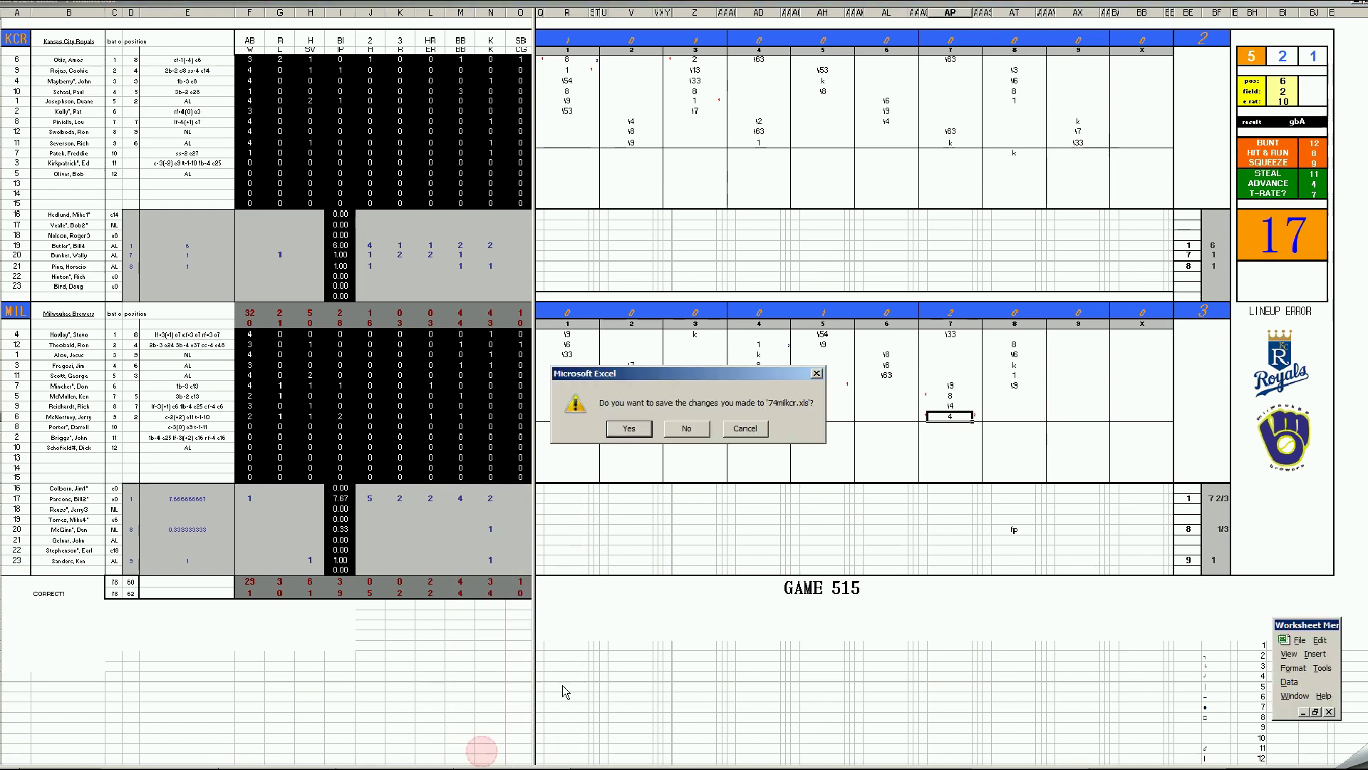
click(687, 428)
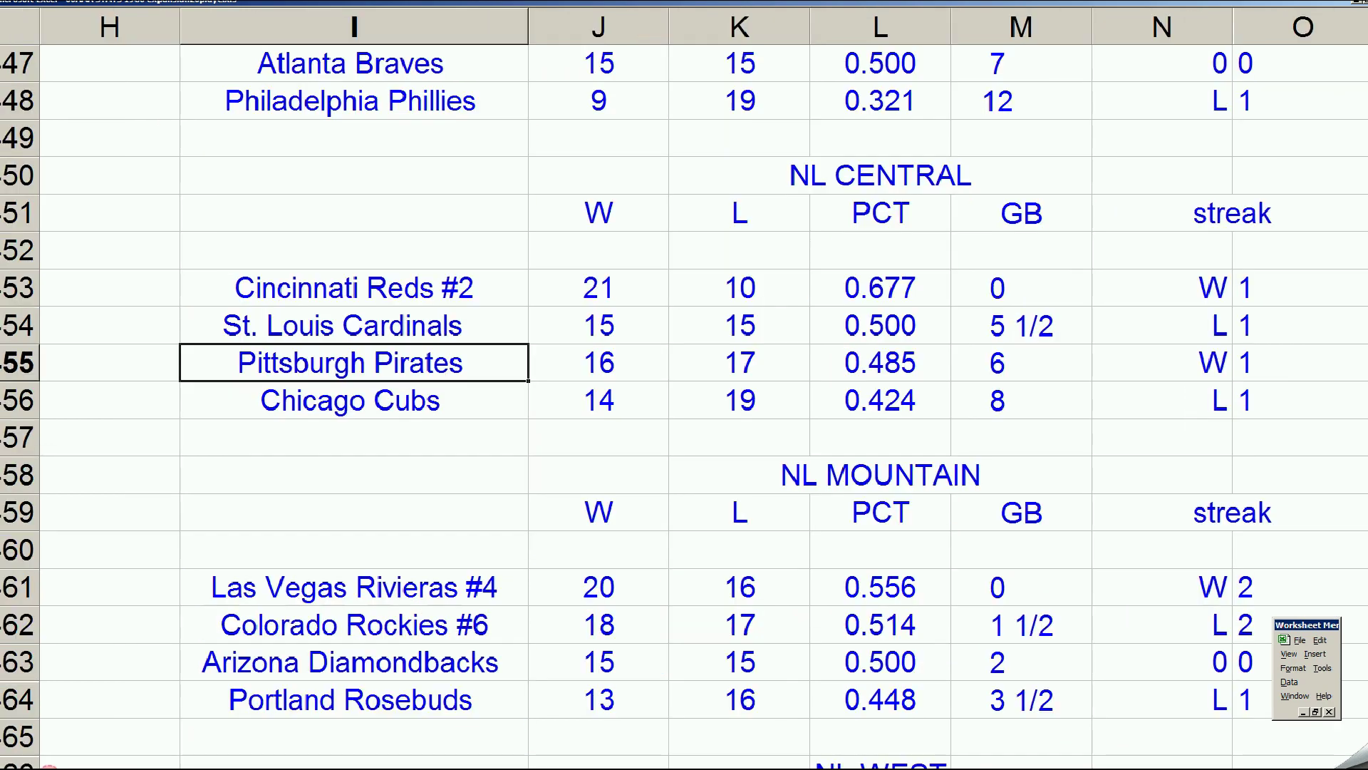
Go to the AL Midwest standings in the stats workbook and check the Milwaukee Brewers' row
click(278, 560)
key(Down)
key(Left)
key(Left)
key(Left)
key(Left)
key(Left)
key(Left)
key(Left)
key(Left)
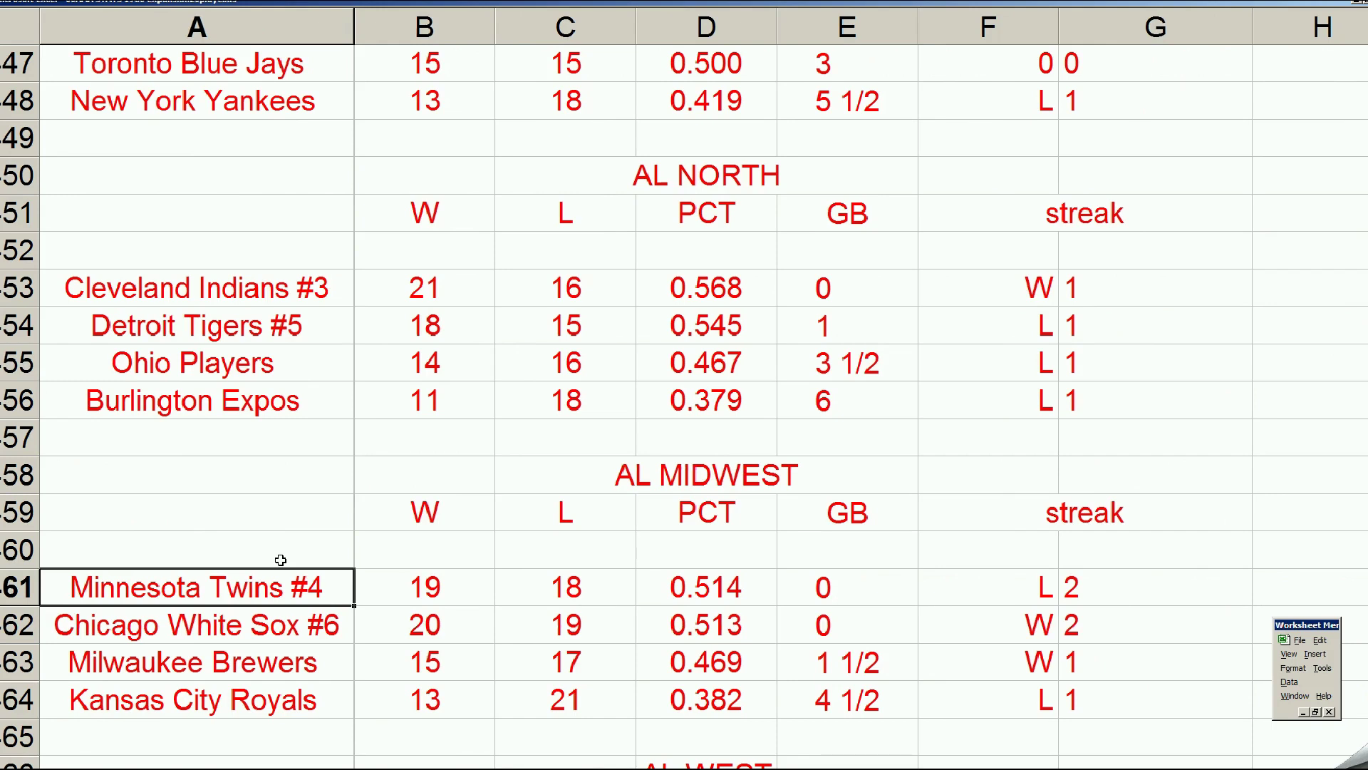
click(223, 662)
scroll(230, 663, down, 1)
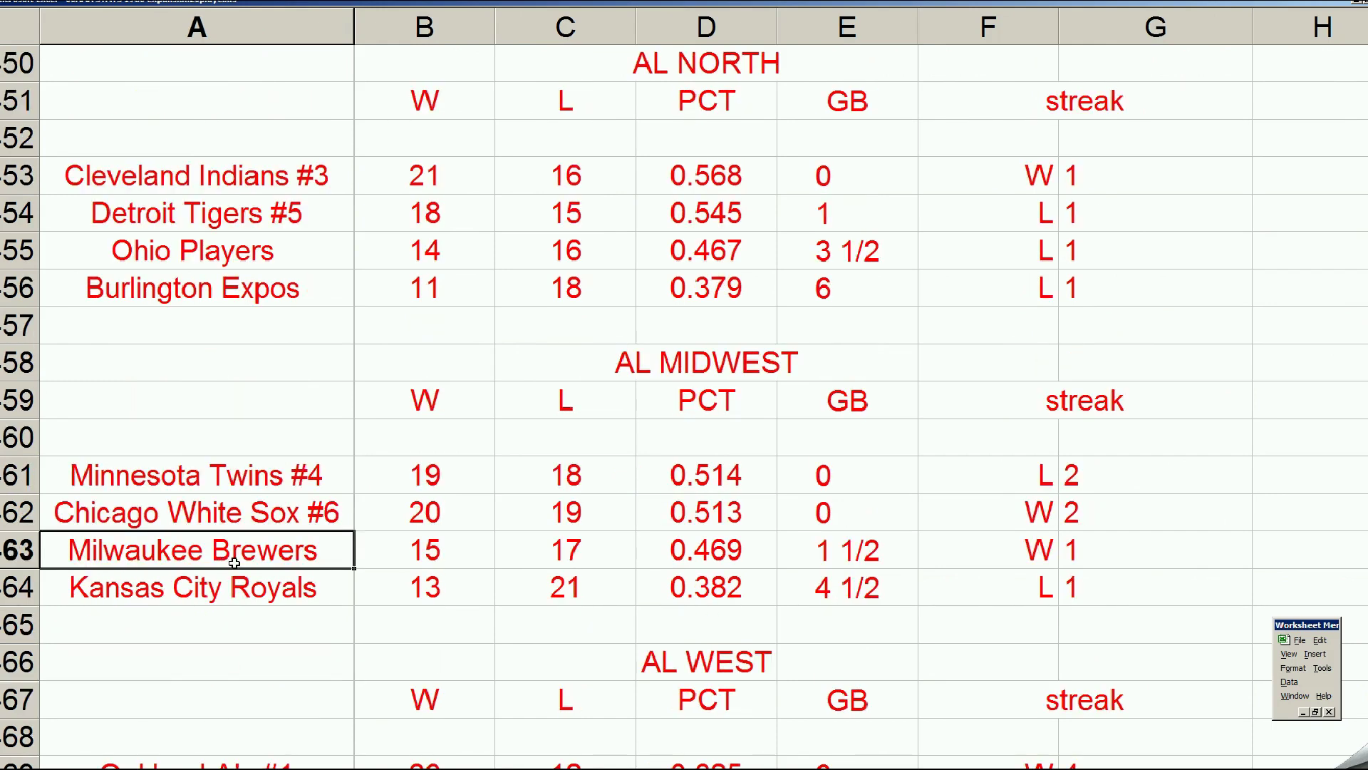
Check the California Angels' row in the AL West standings and the New York Yankees' row further up
scroll(223, 562, down, 1)
scroll(520, 489, down, 1)
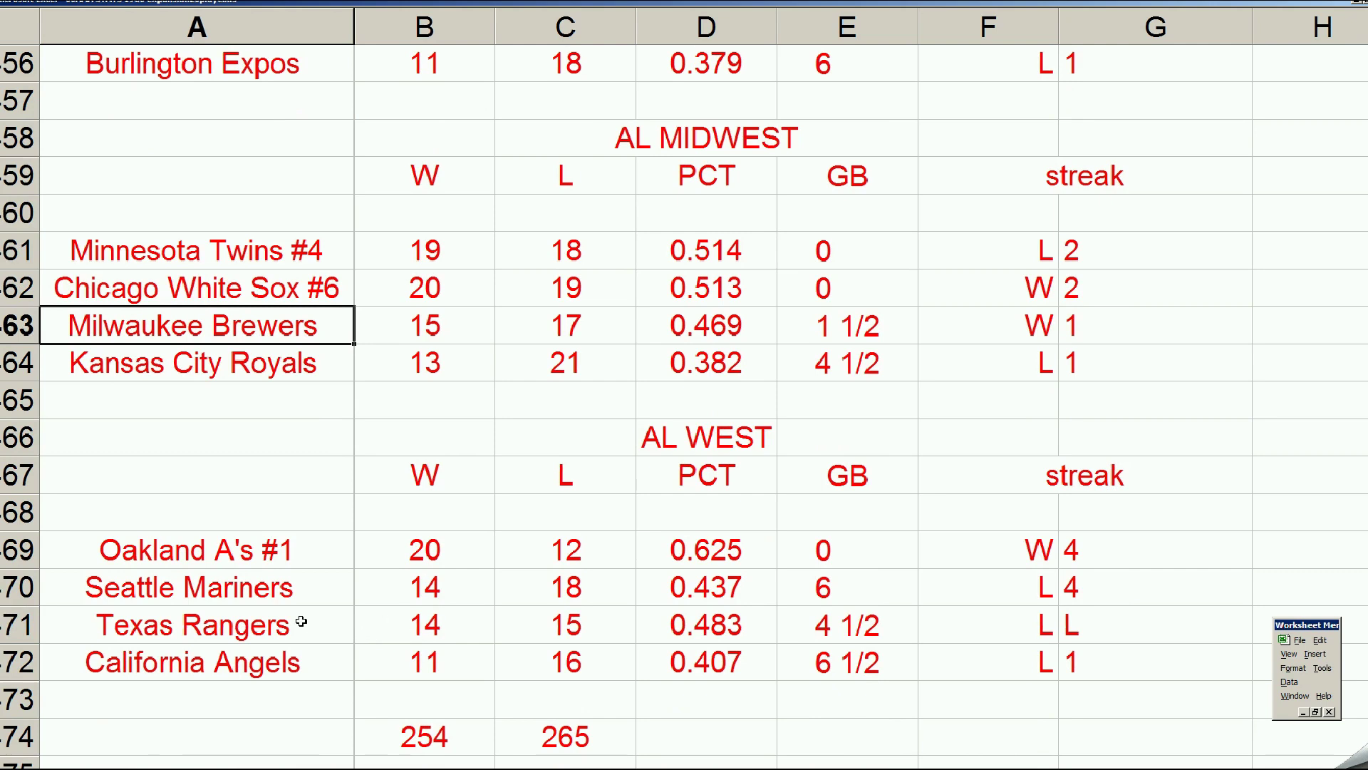
click(305, 666)
scroll(337, 451, up, 4)
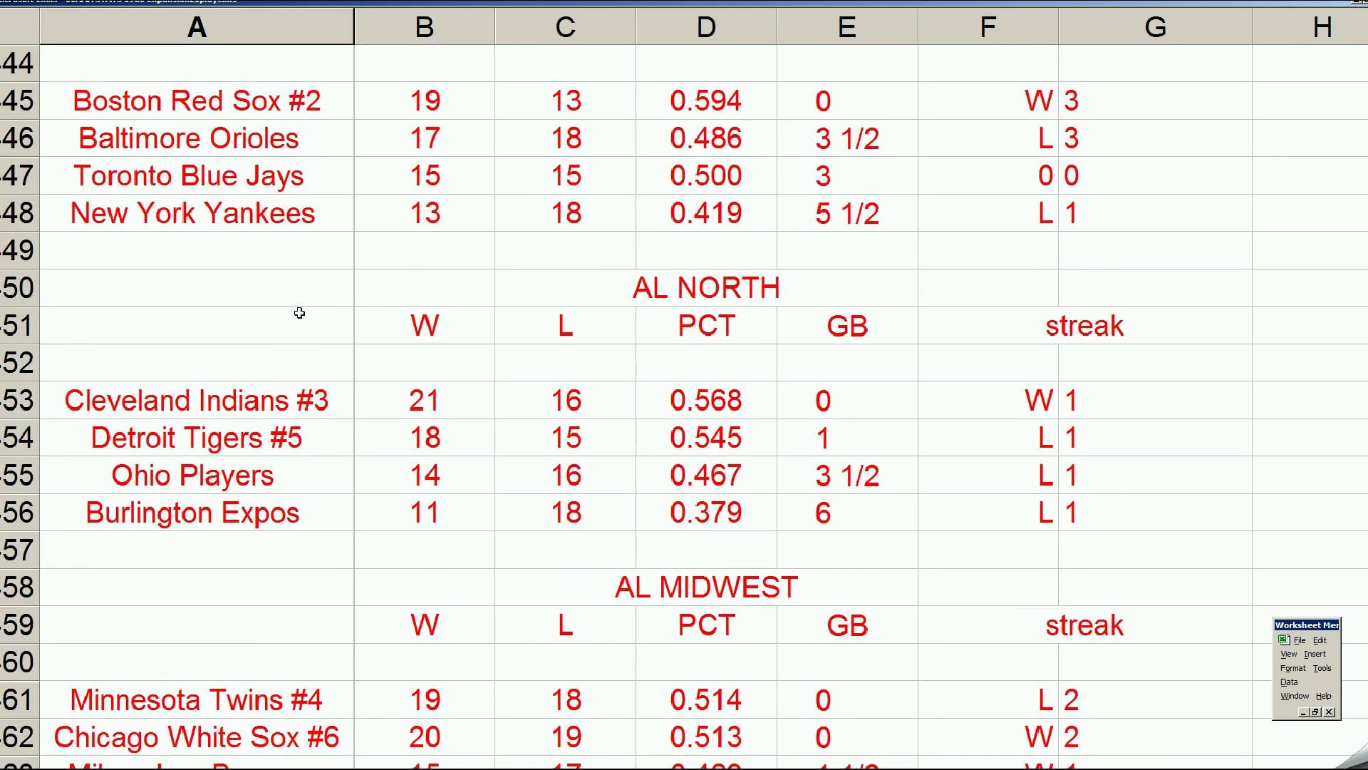
click(318, 216)
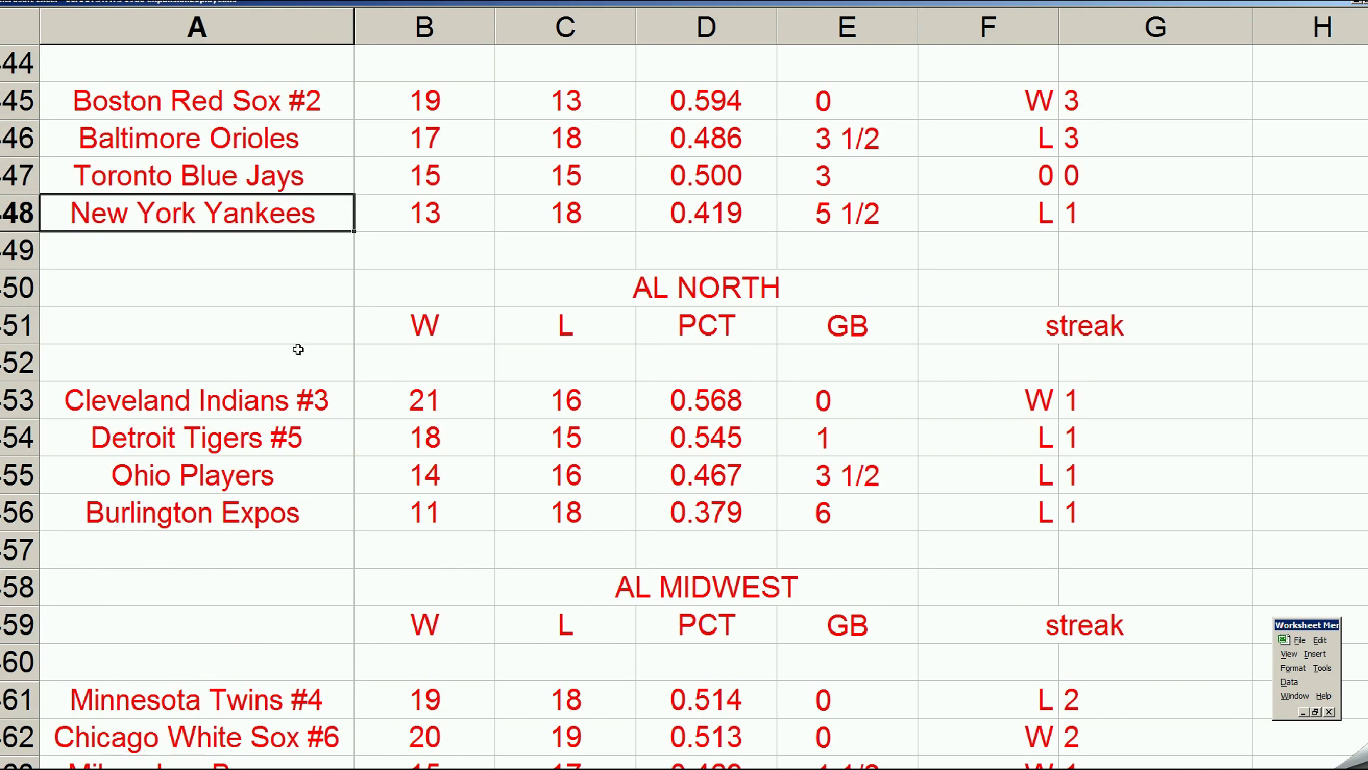
Examine the Kansas City Royals' wins and winning percentage in the AL Midwest standings
scroll(299, 568, down, 2)
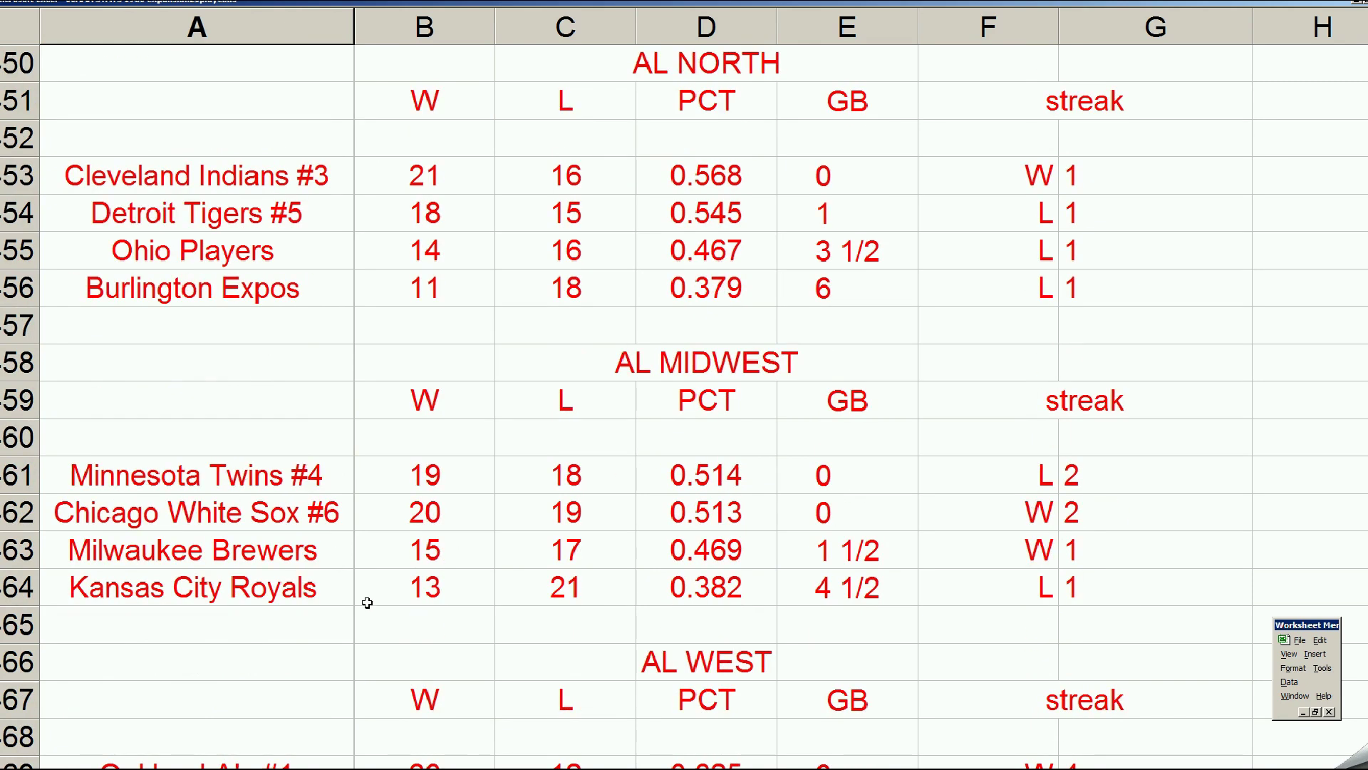
click(431, 586)
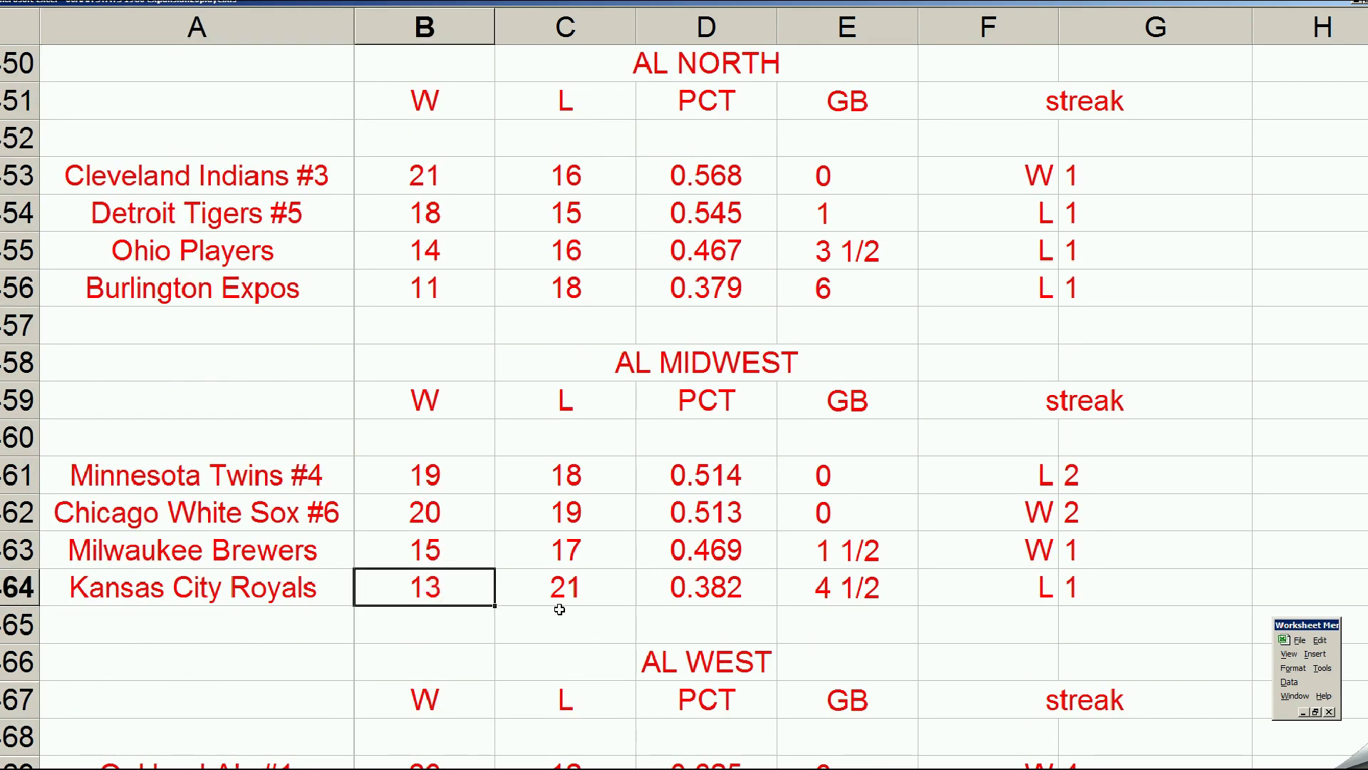
click(695, 590)
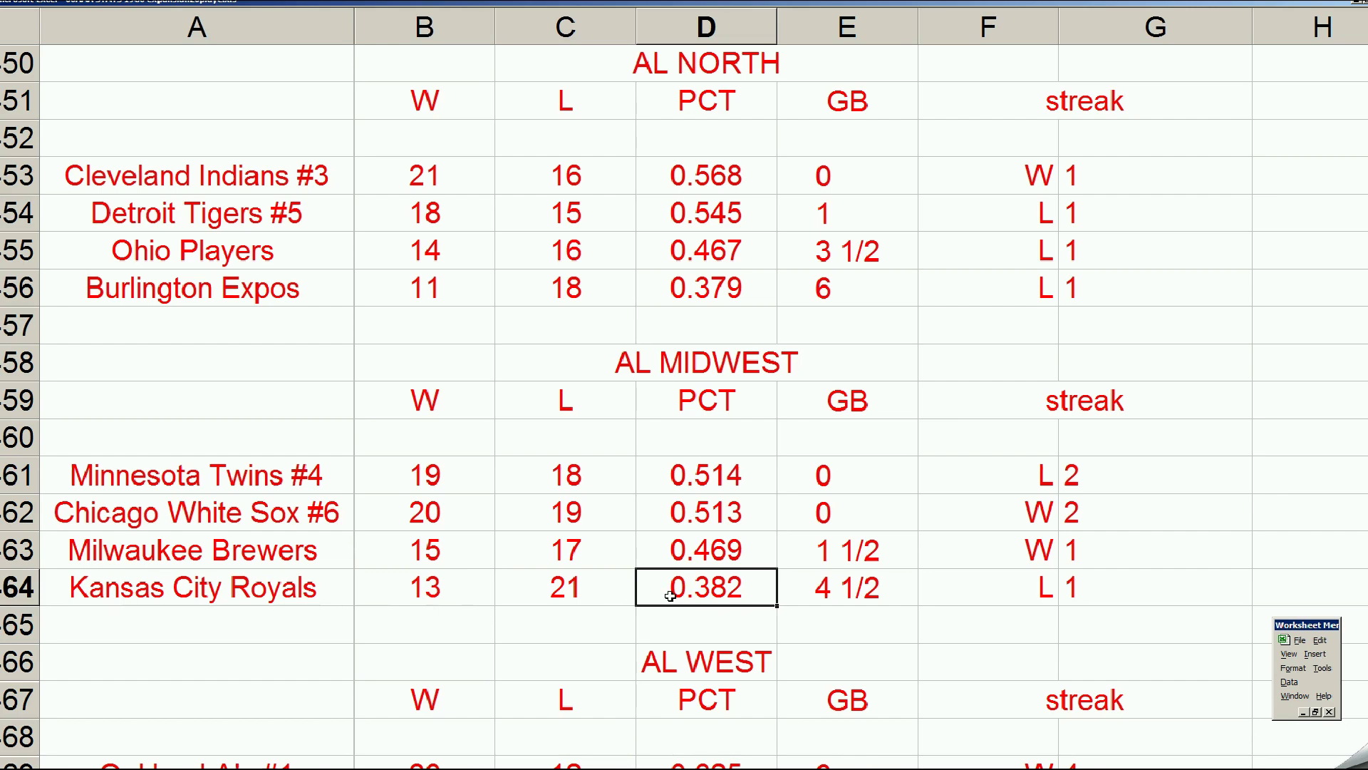
Go to the NL East standings to examine the National League records
key(Right)
key(Right)
key(Right)
key(Right)
key(Right)
key(Right)
key(Right)
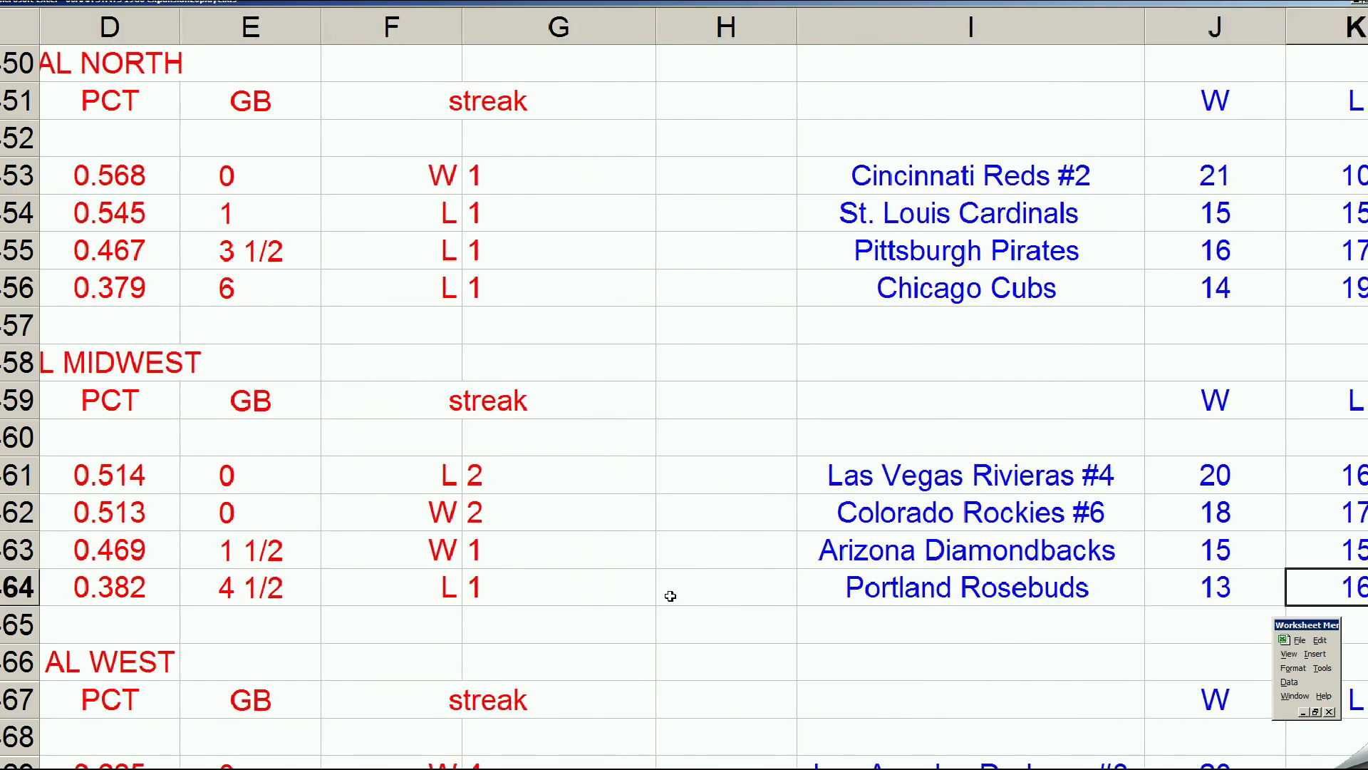
key(Up)
key(Up)
key(Up)
key(Up)
key(Up)
key(Up)
key(Up)
key(Up)
key(Up)
key(Up)
key(Up)
key(Up)
key(Up)
key(Up)
key(Up)
key(Up)
key(Up)
key(Up)
key(Up)
key(Up)
key(Up)
key(Right)
key(Right)
key(Right)
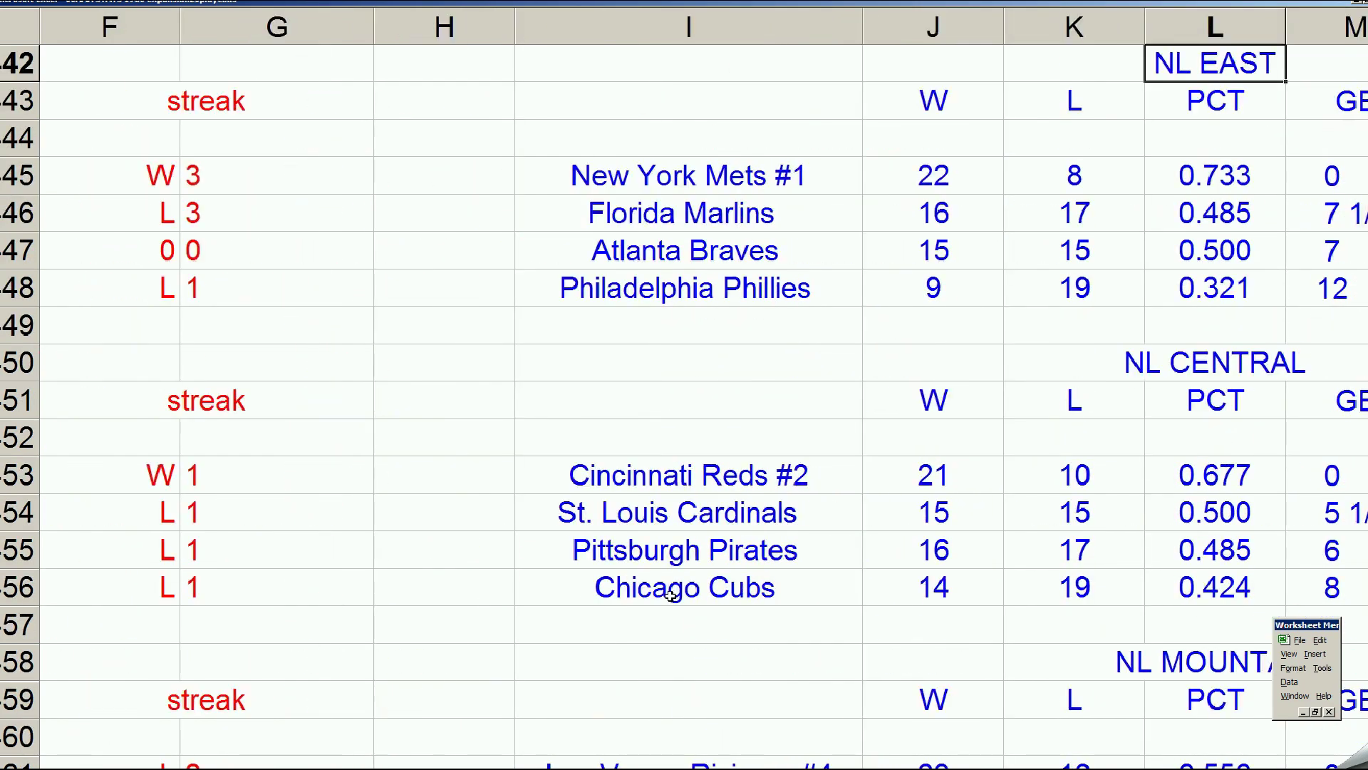
Check the Philadelphia Phillies' row in the NL East standings and the Milwaukee Brewers' and Kansas City Royals' rows in the AL Midwest
click(360, 293)
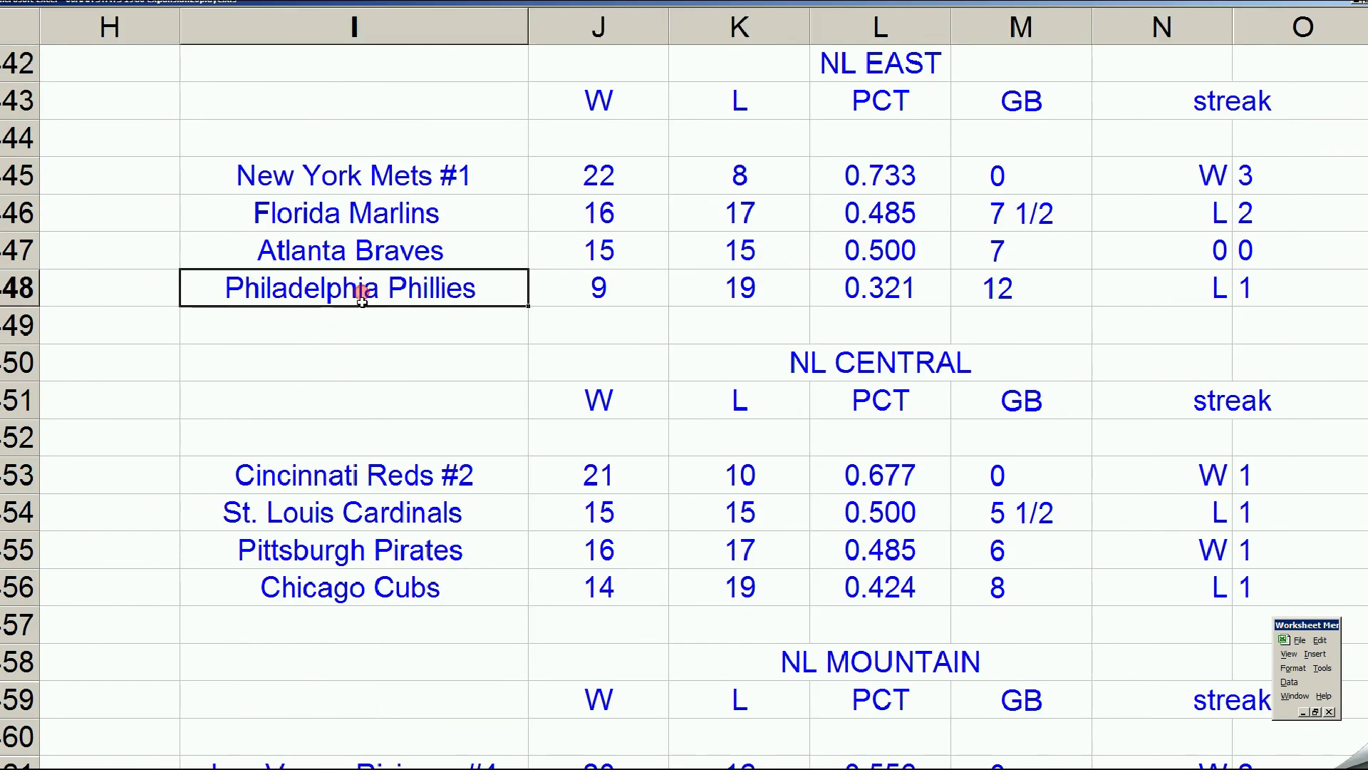
key(Left)
key(Left)
key(Left)
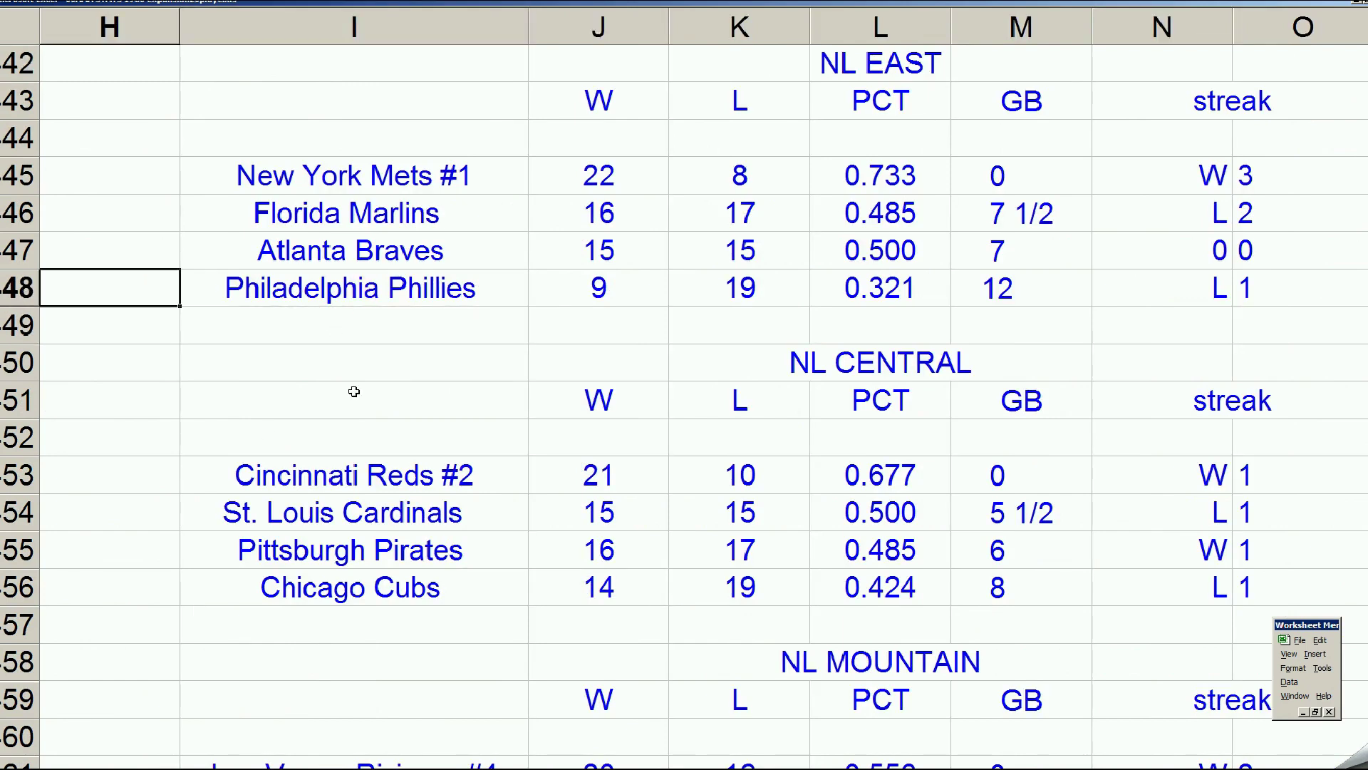
key(Left)
key(Left)
key(Left)
key(Left)
key(Left)
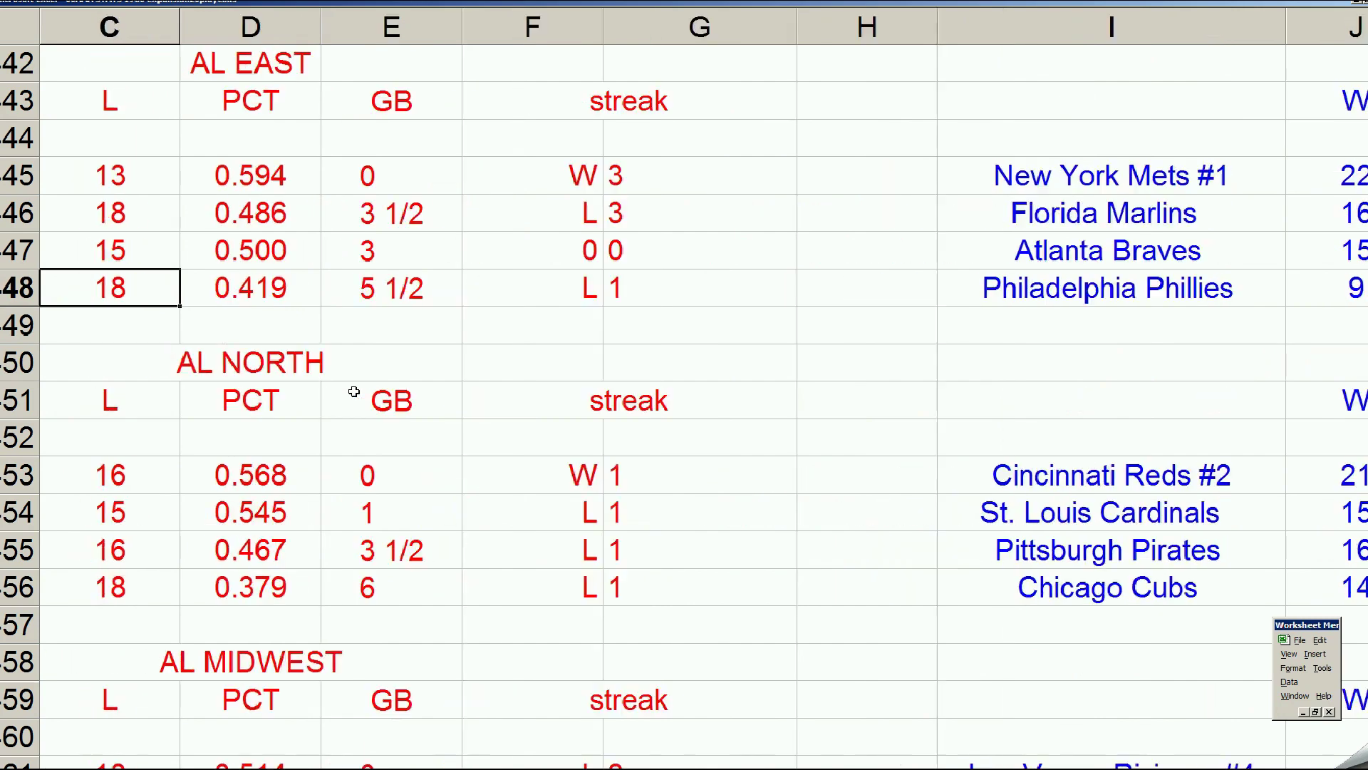
key(Down)
key(Down)
key(Down)
key(Down)
key(Down)
key(Down)
key(Down)
key(Down)
key(Down)
key(Down)
key(Down)
key(Down)
key(Down)
key(Down)
key(Down)
key(Down)
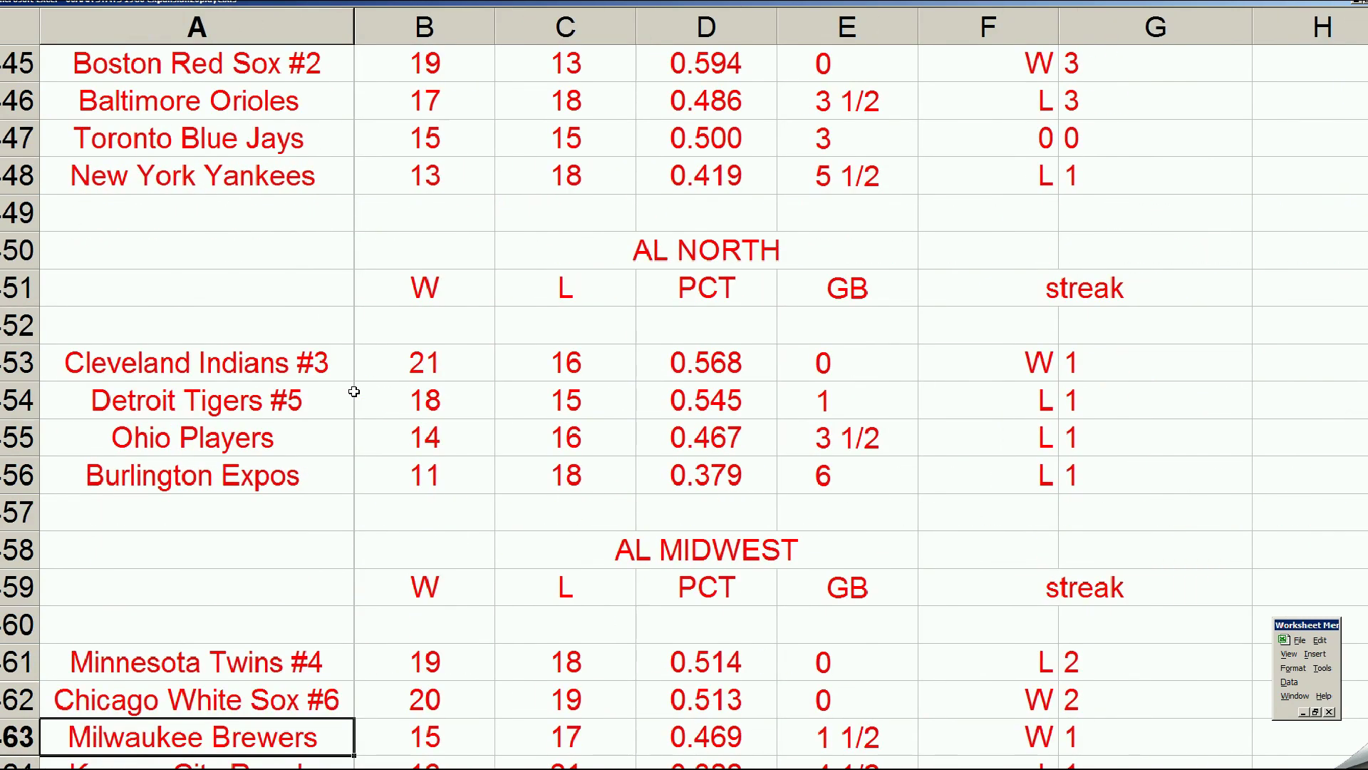
key(Up)
key(Down)
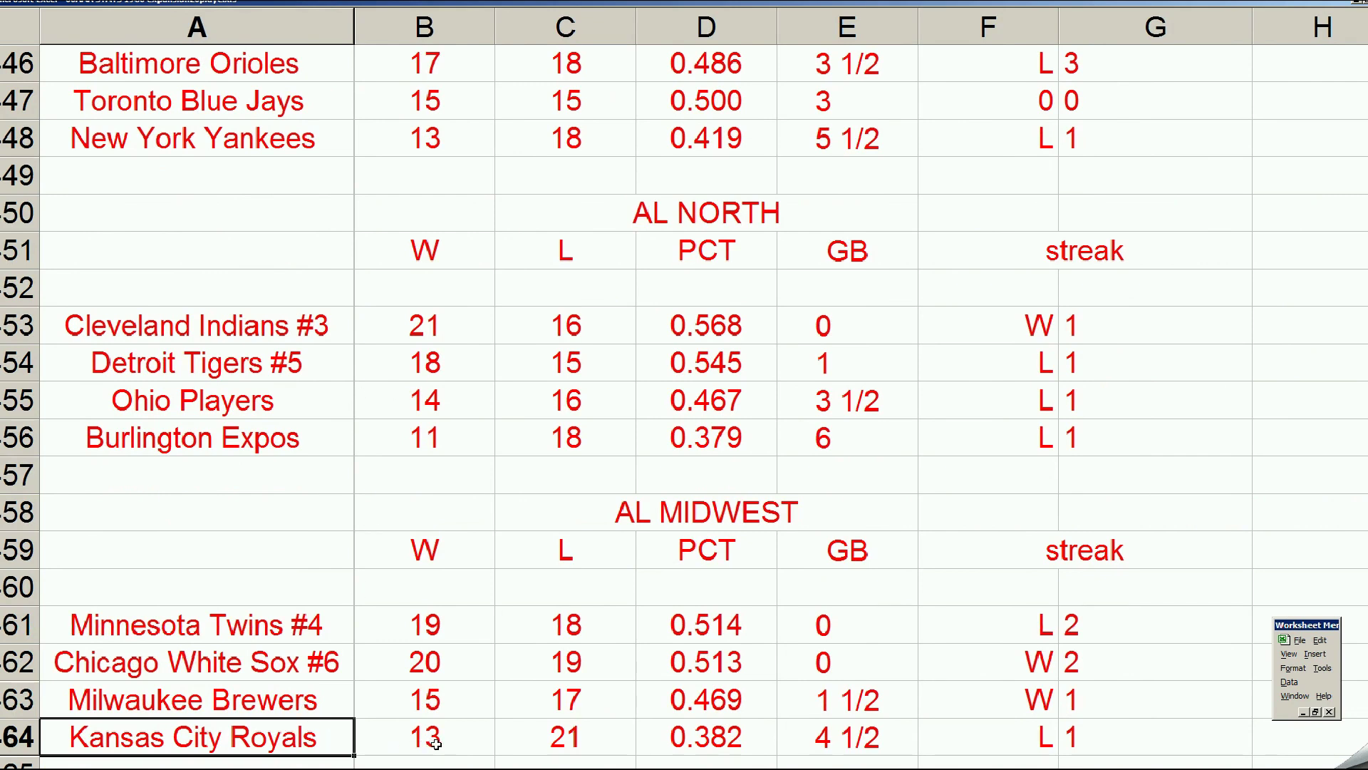
Compare the Kansas City Royals' record across its AL Midwest row with the Philadelphia Phillies' record in the NL East
click(325, 740)
key(Right)
key(Right)
key(Right)
key(Right)
key(Right)
key(Right)
key(Right)
key(Up)
key(Up)
key(Up)
key(Up)
key(Up)
key(Up)
key(Up)
key(Up)
key(Right)
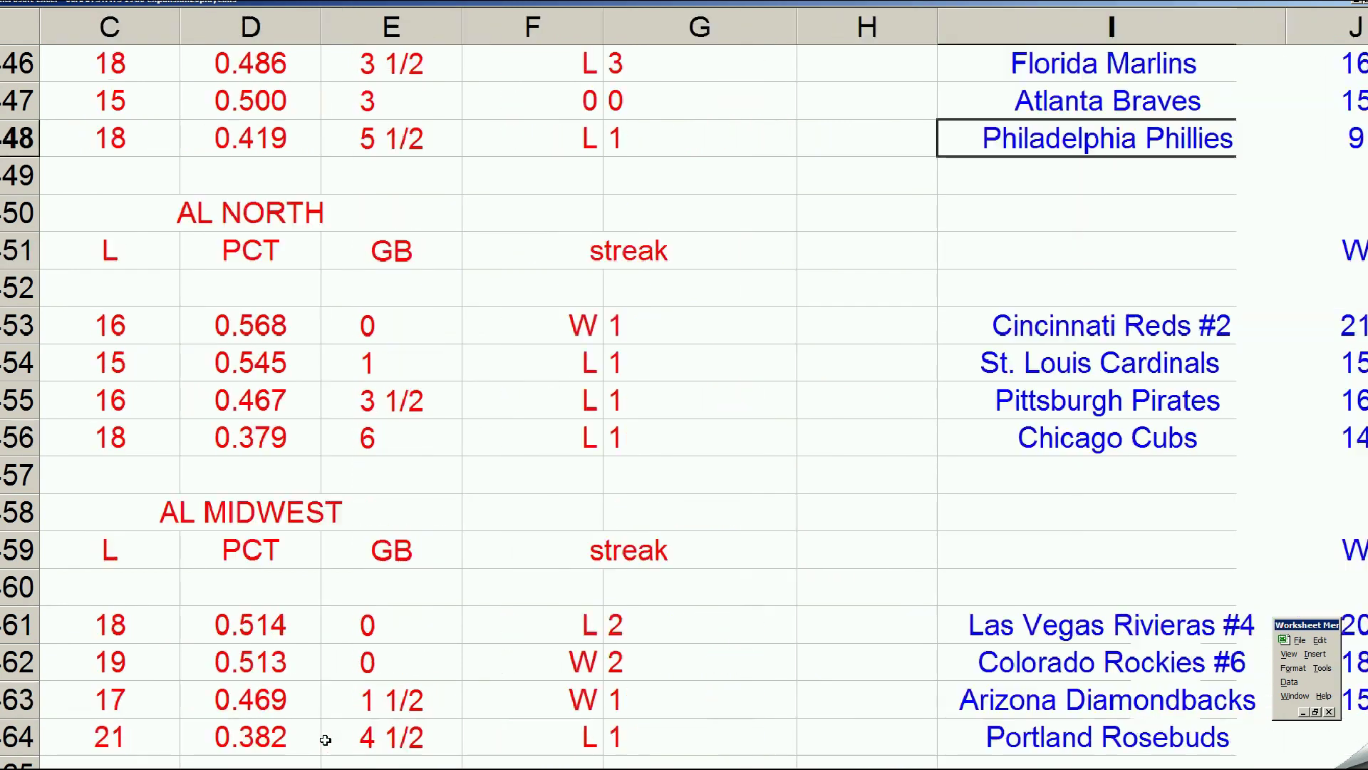
key(Right)
key(Right)
key(Left)
key(Left)
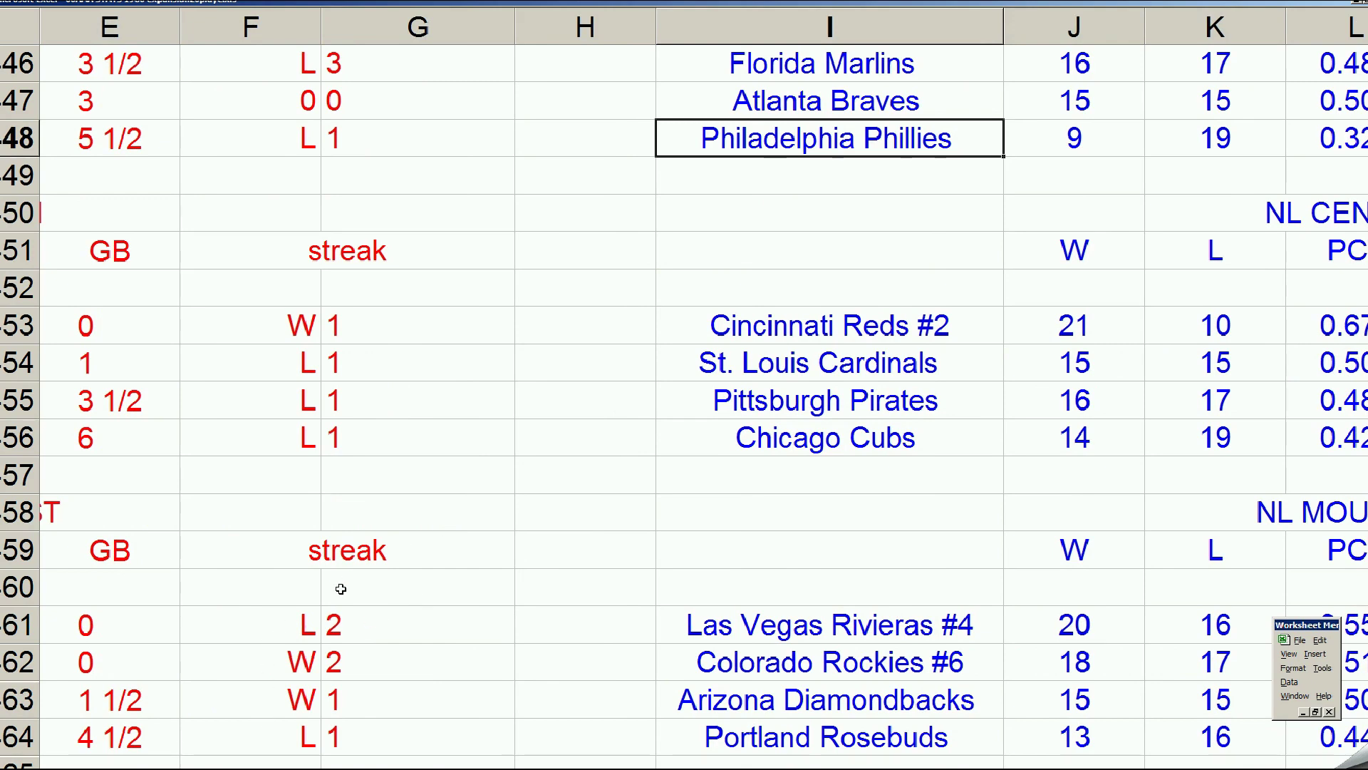
Check the Minnesota Twins' row in the AL Midwest standings and switch to the Game 516 scoresheet
click(262, 631)
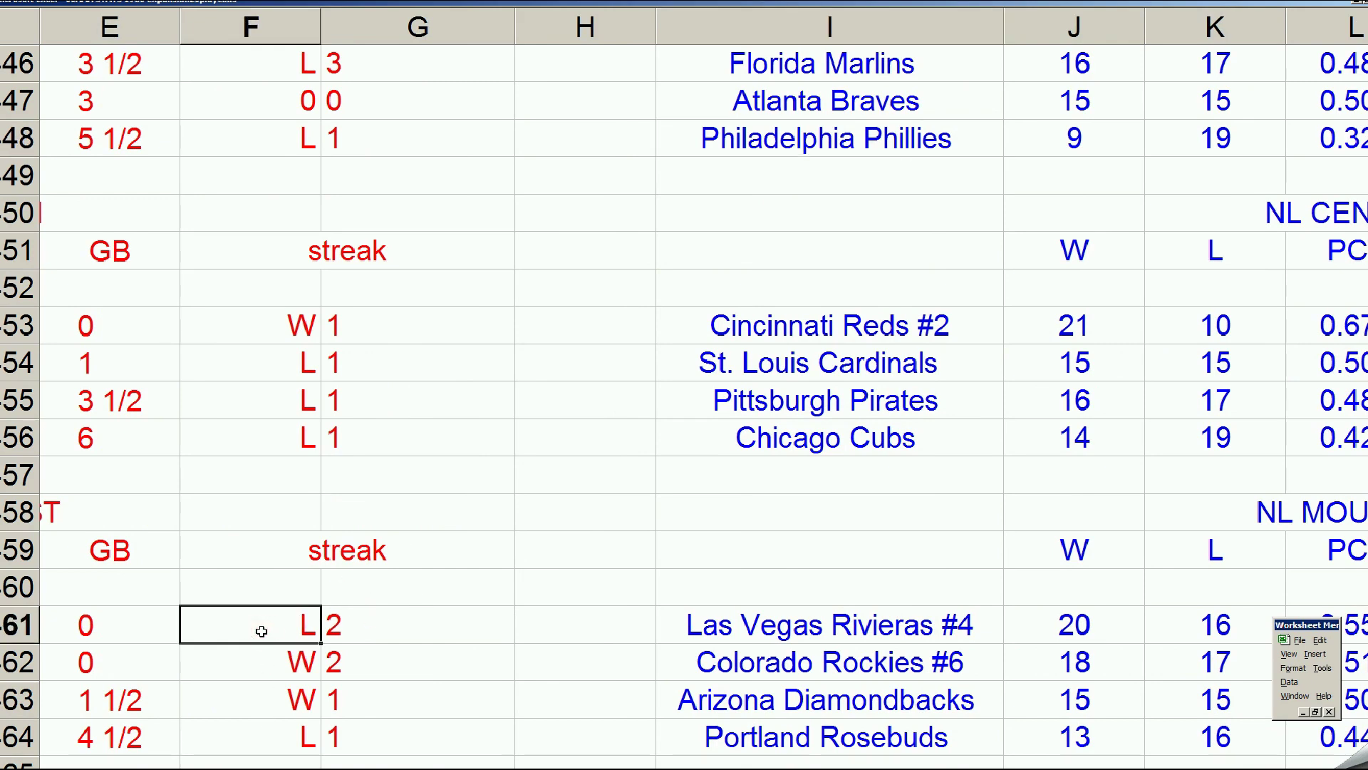
key(Home)
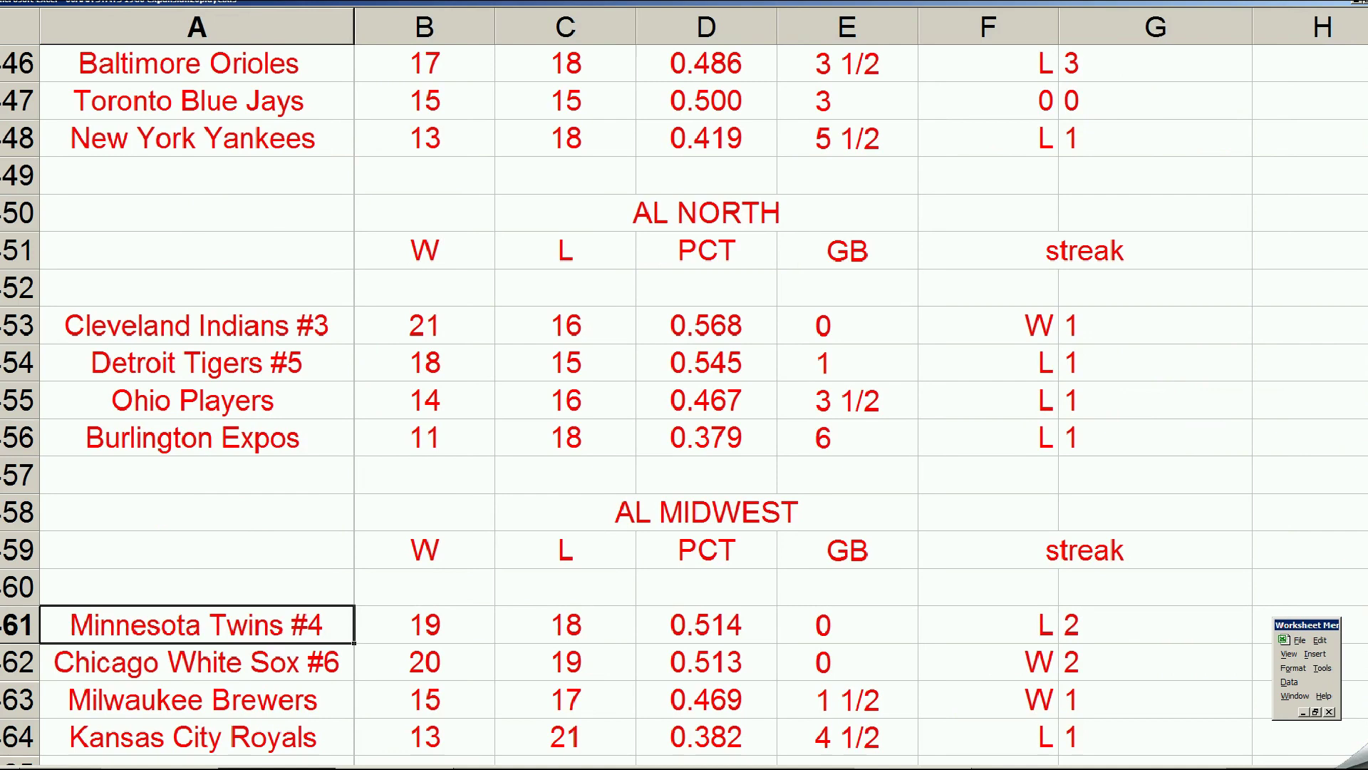
key(ctrl+Tab)
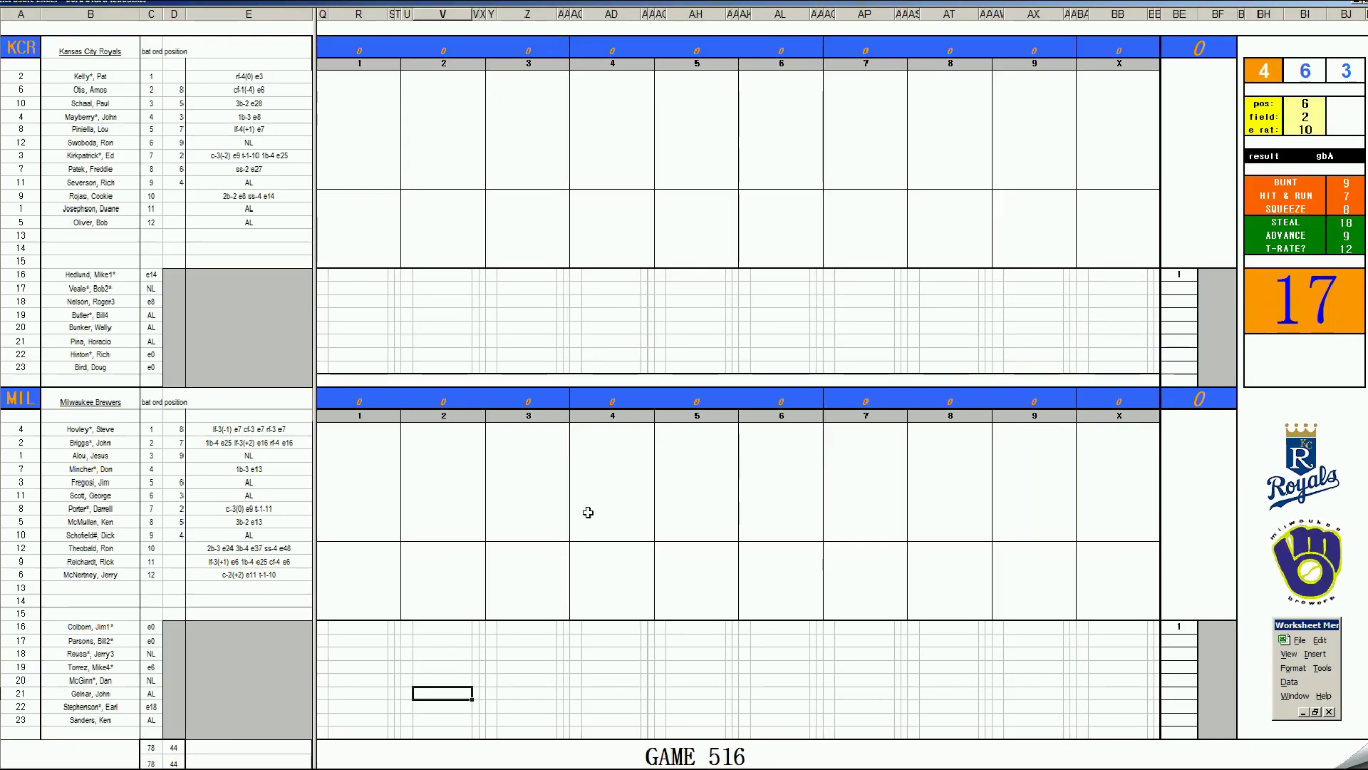
click(1185, 276)
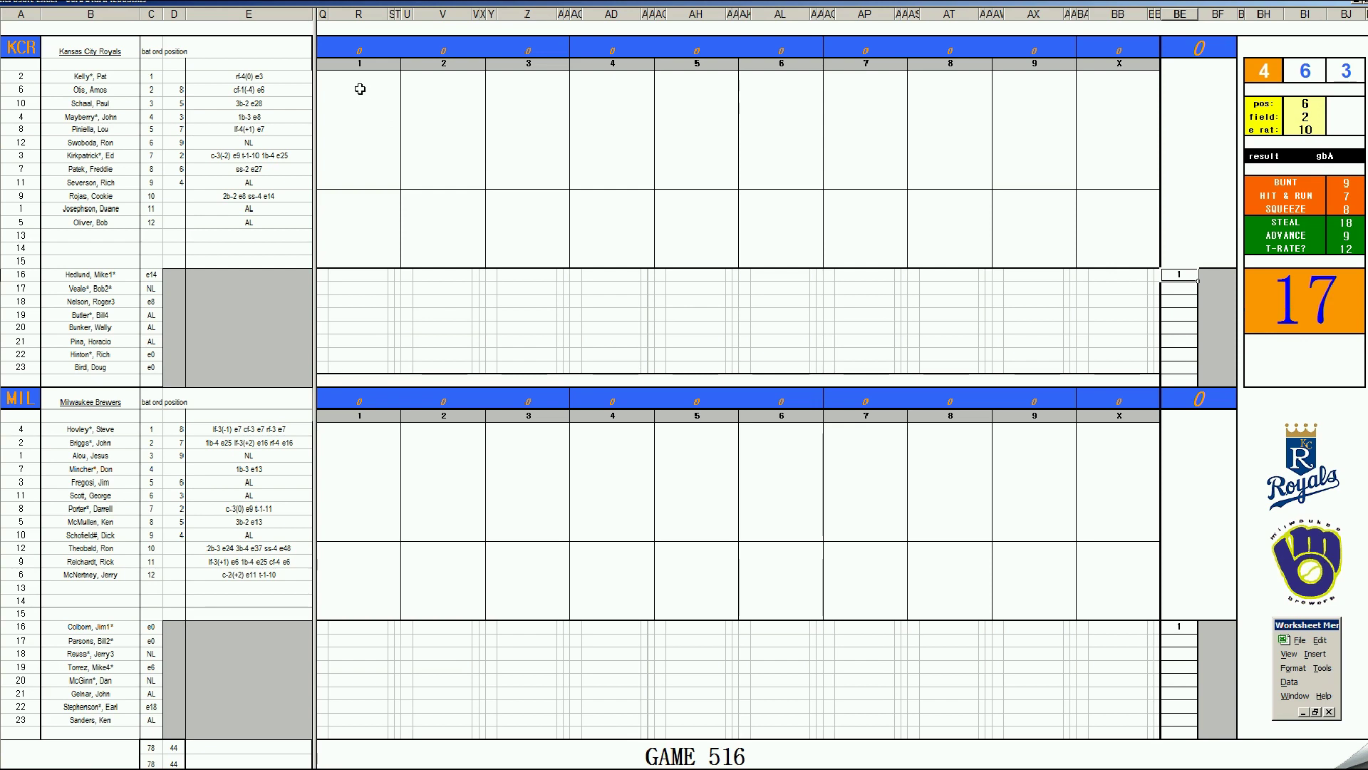
Score Kansas City's first two batters in inning 1 as k and 1, and mark the narrow cell beside the second batter's entry
click(359, 77)
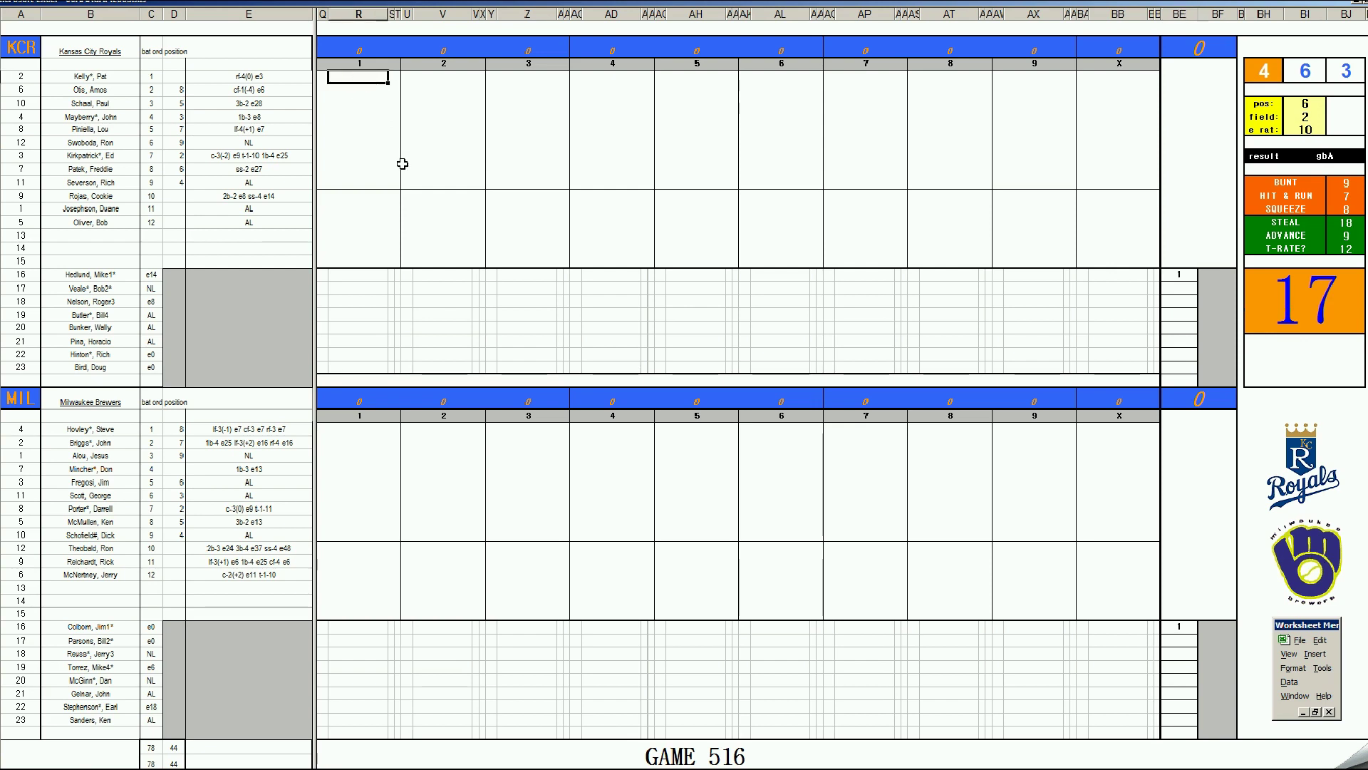
text(k)
key(Return)
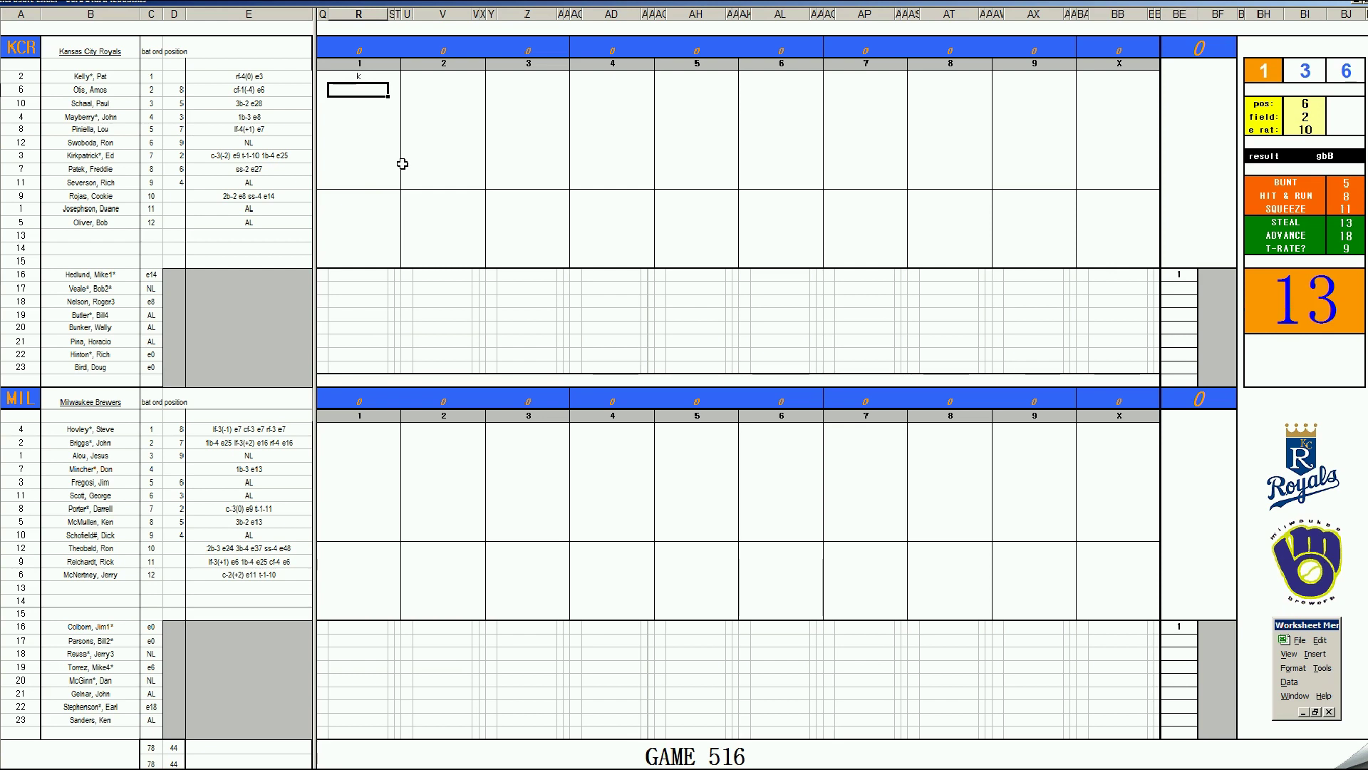
text(1)
key(Return)
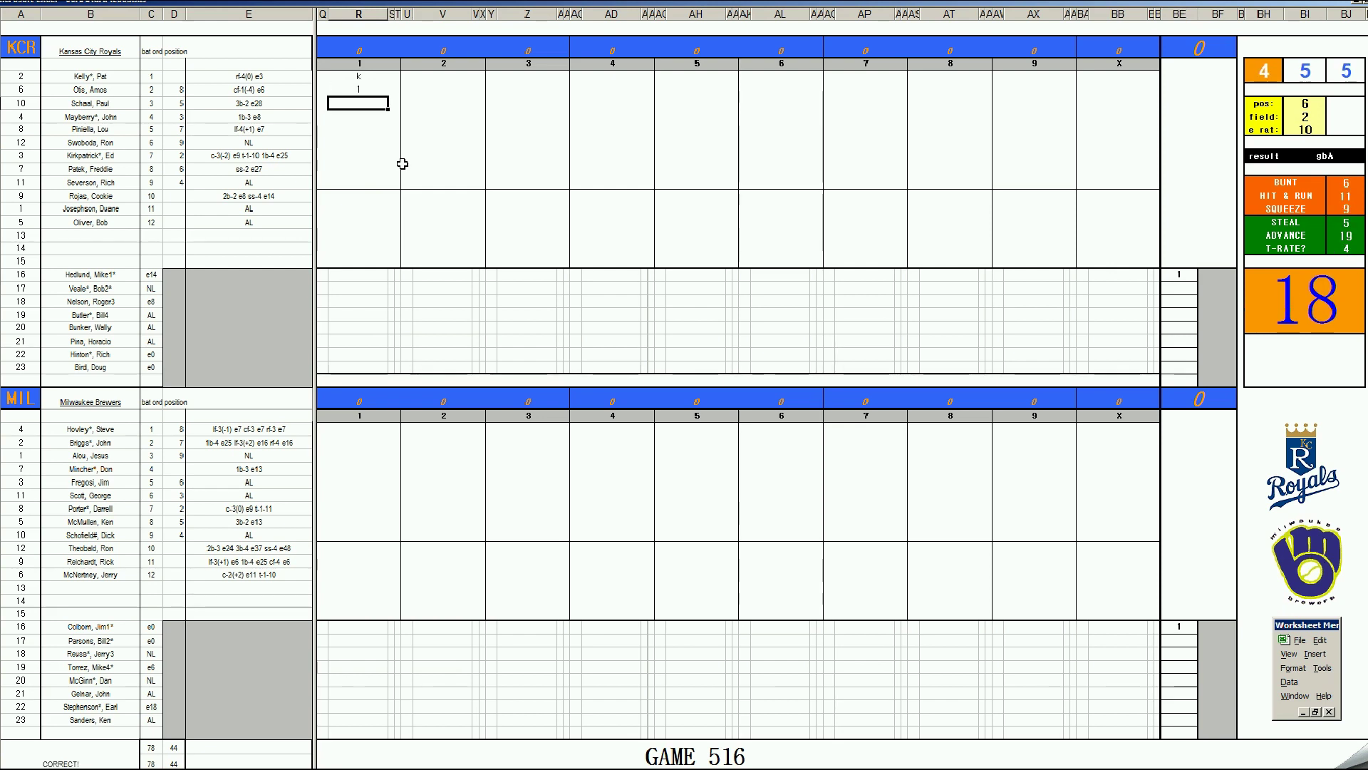
key(Up)
key(Right)
text(k)
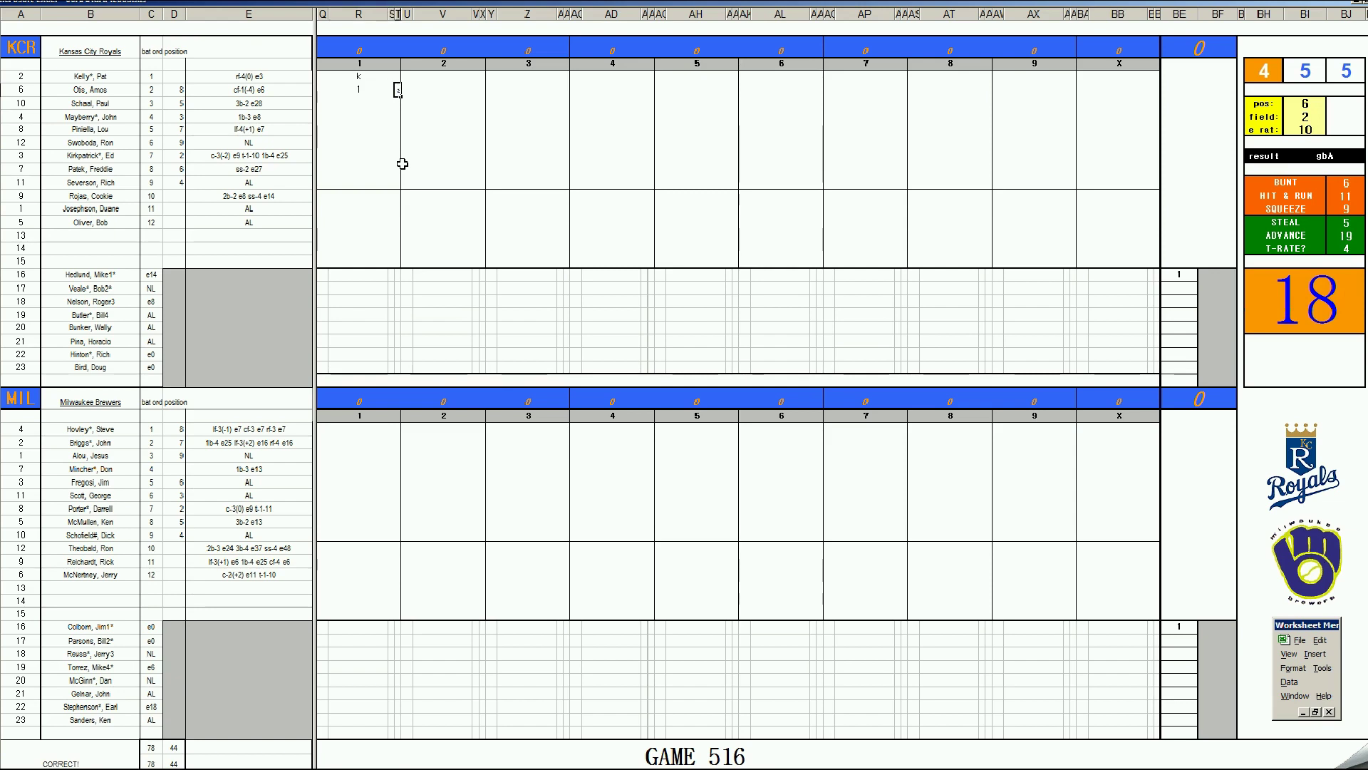
key(Return)
Score Kansas City's third and fourth batters in inning 1 as 8 and ♥9
text(8)
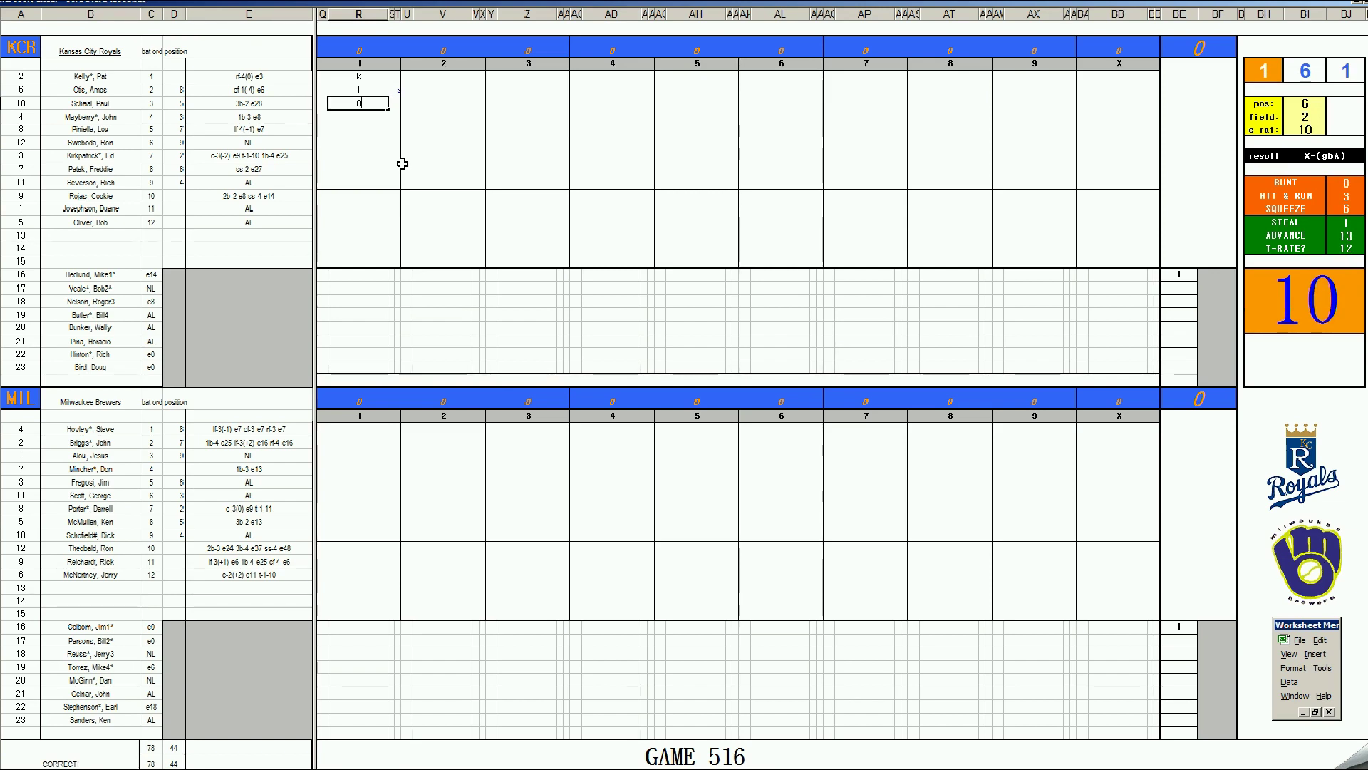
key(Return)
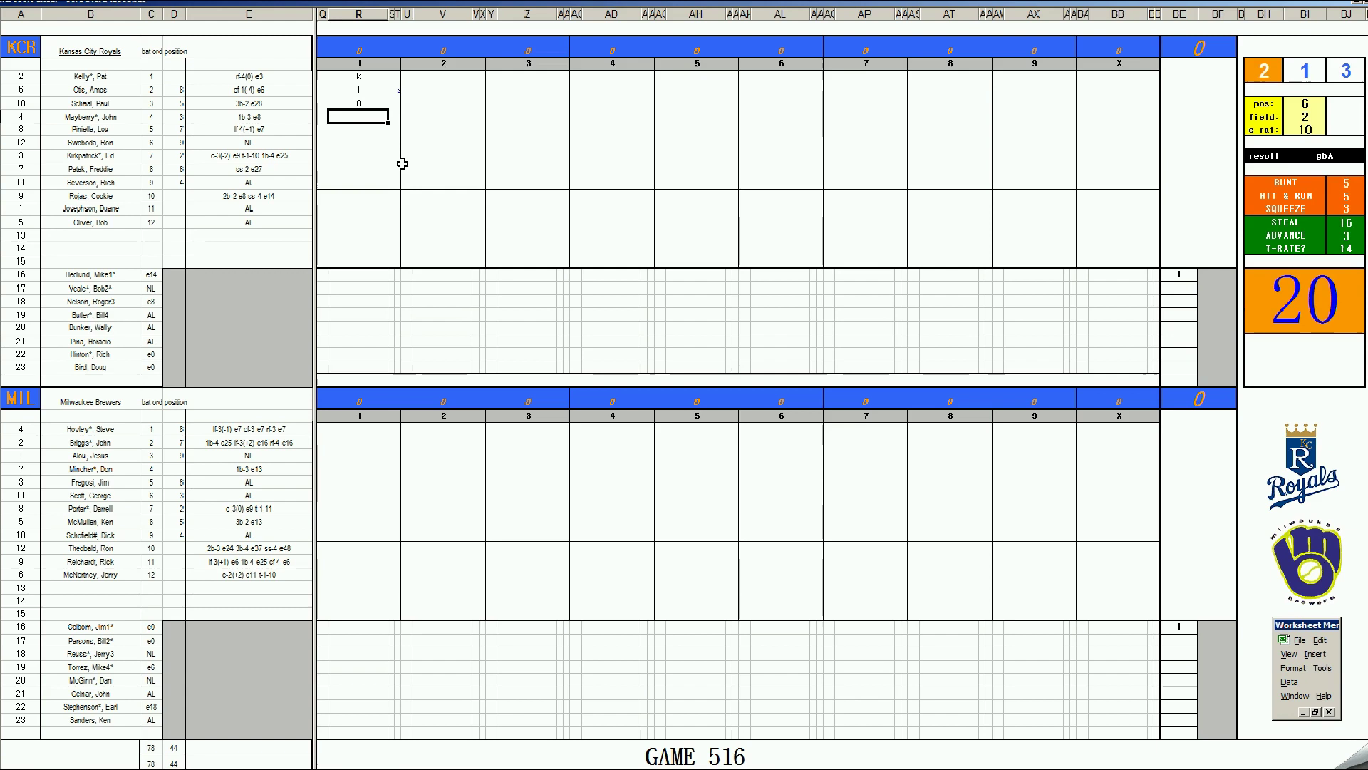
text(f9)
key(Return)
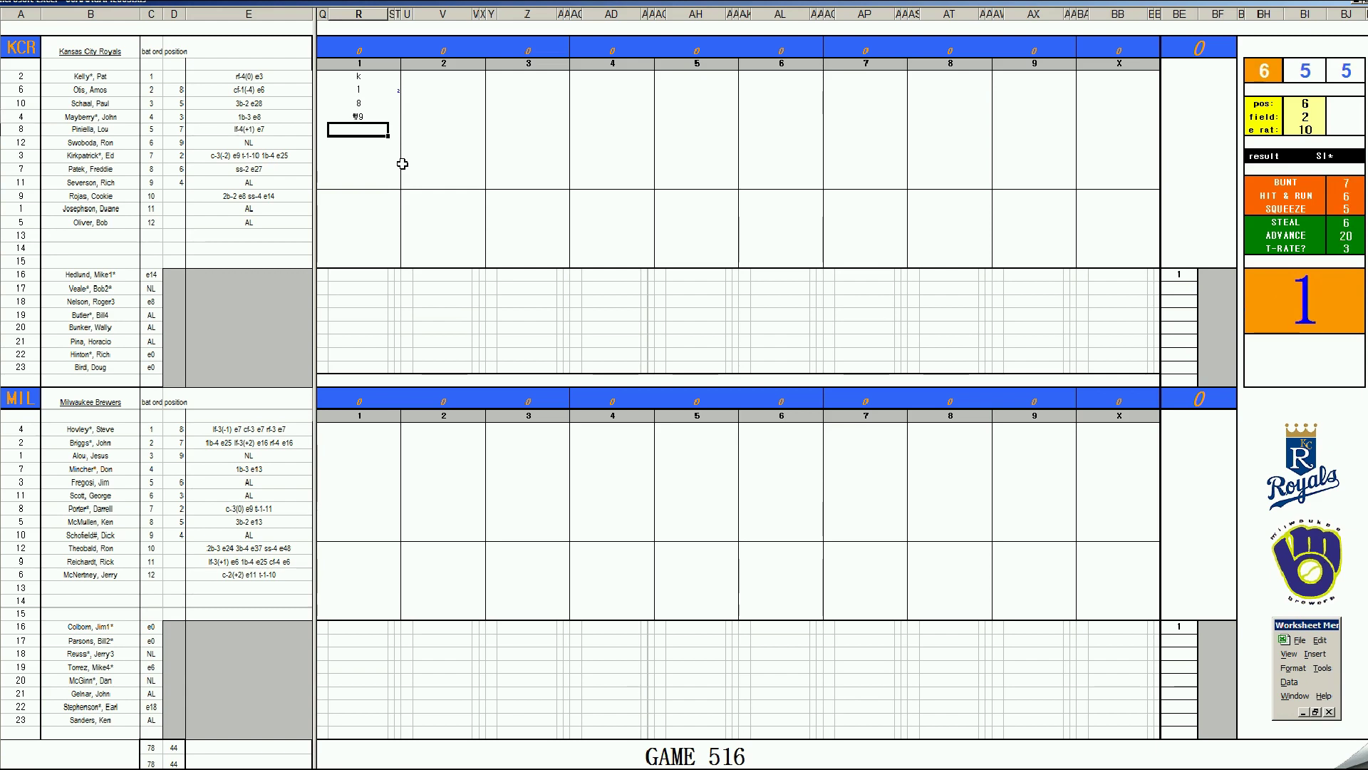
Run the fielding check with position 8, field 3 and error rating 7, and score Kansas City's fifth batter ♥8 in inning 1
key(Tab)
text(8)
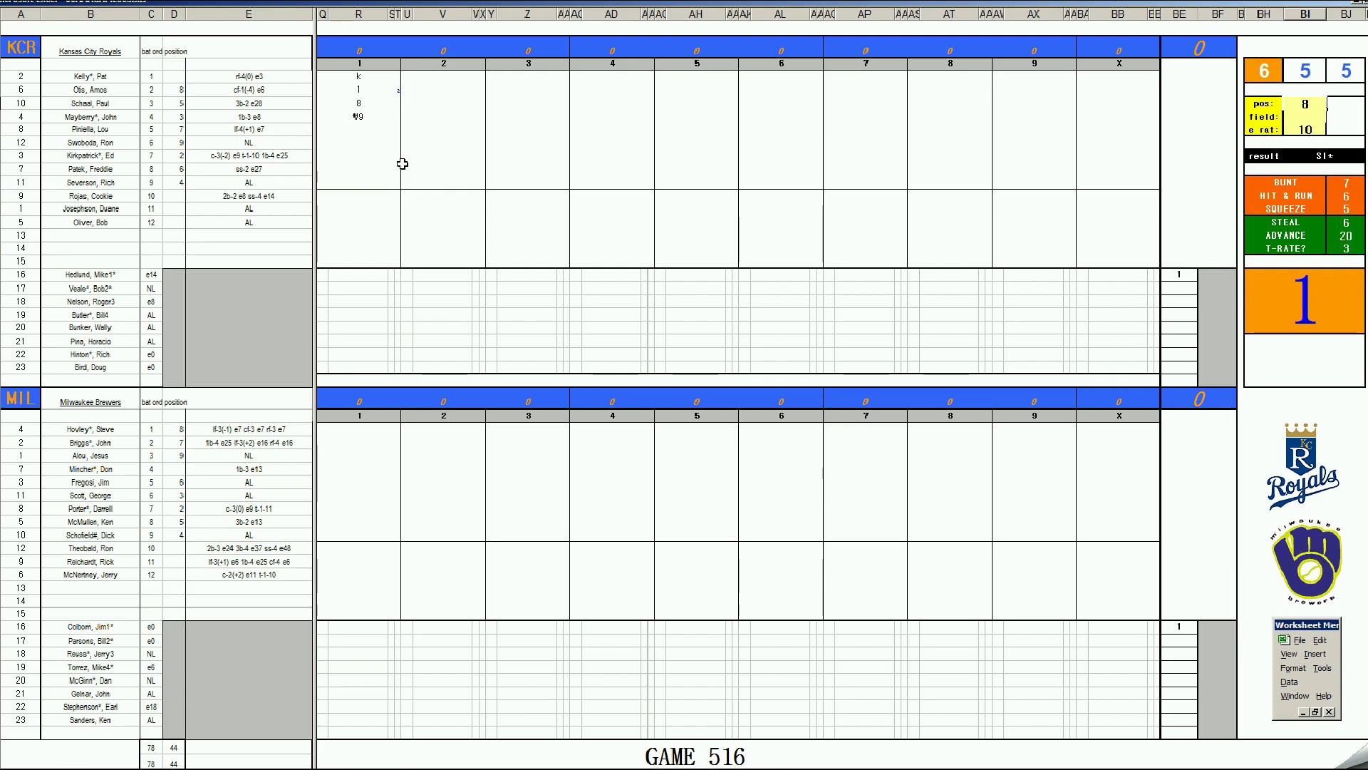
key(Return)
text(3)
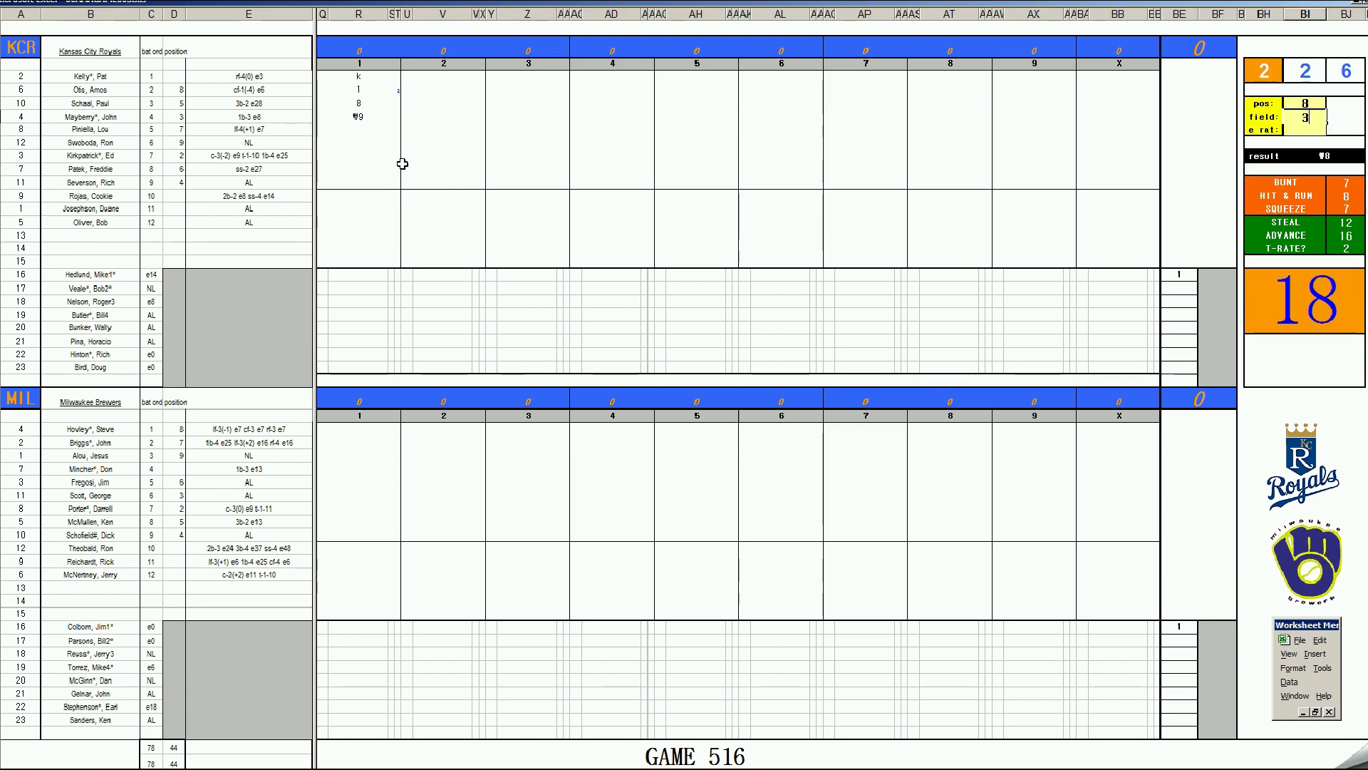
key(Return)
text(7)
key(Return)
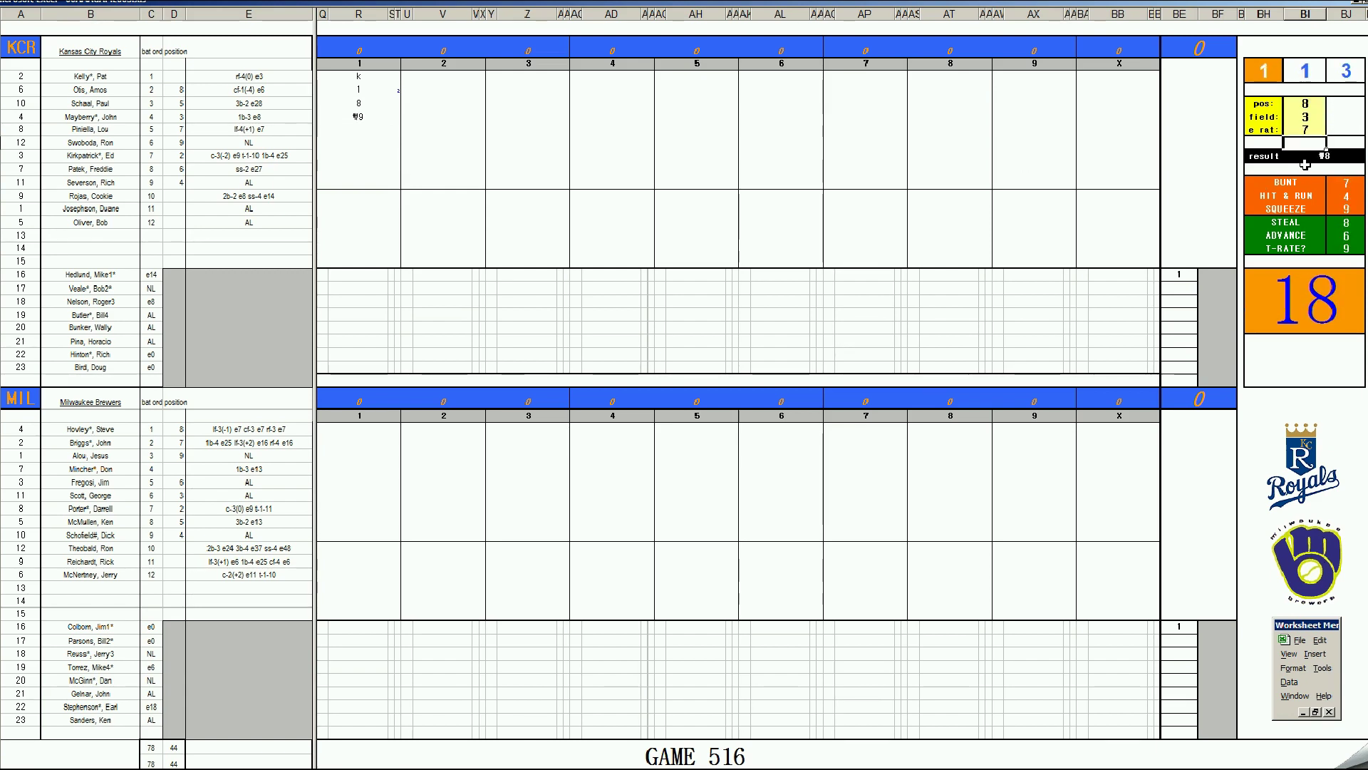
click(357, 126)
text(#8)
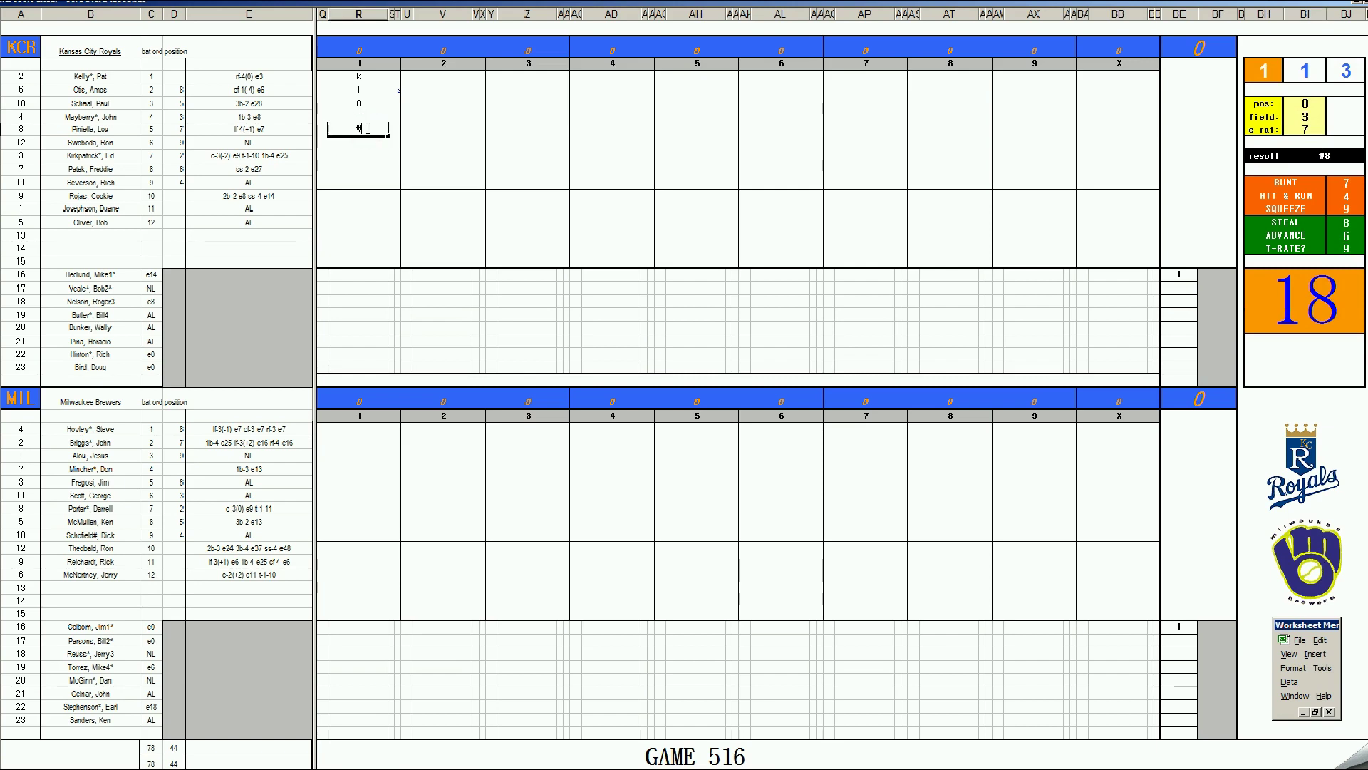
Run the fielding check with position 8, field 1 and error rating 6, and score Milwaukee's leadoff batter ♥8 in inning 1
click(362, 430)
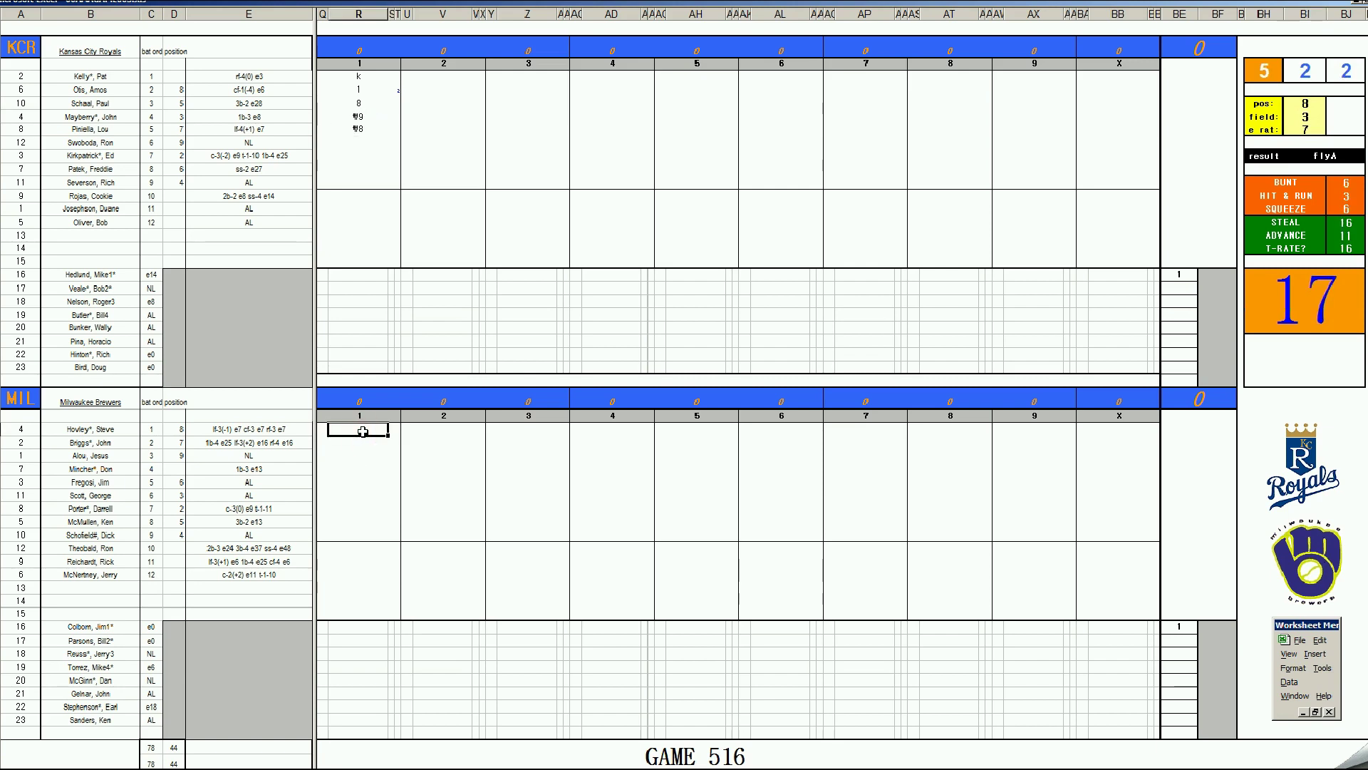
key(ctrl+r)
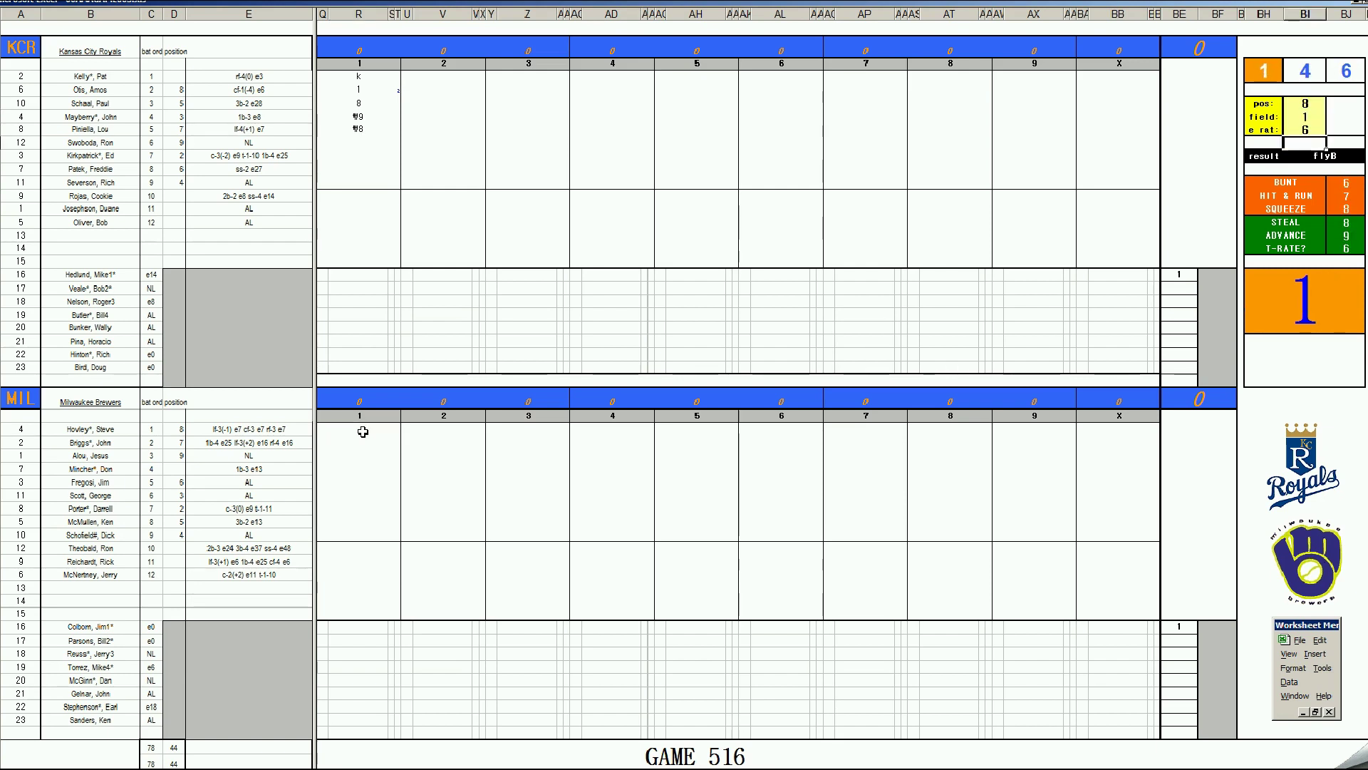
text(#8)
key(Return)
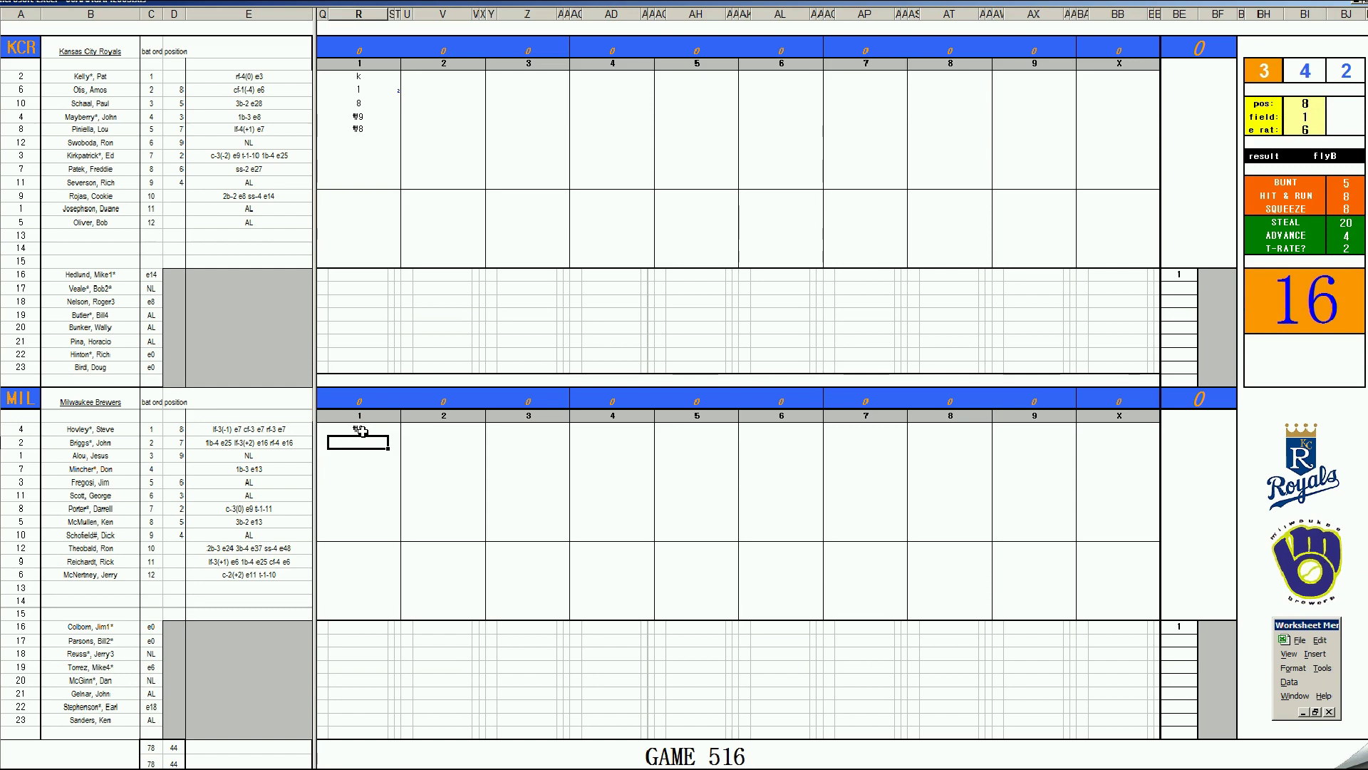
Score Milwaukee's second and third batters in inning 1 as 8 and ♥463
text(8)
key(Return)
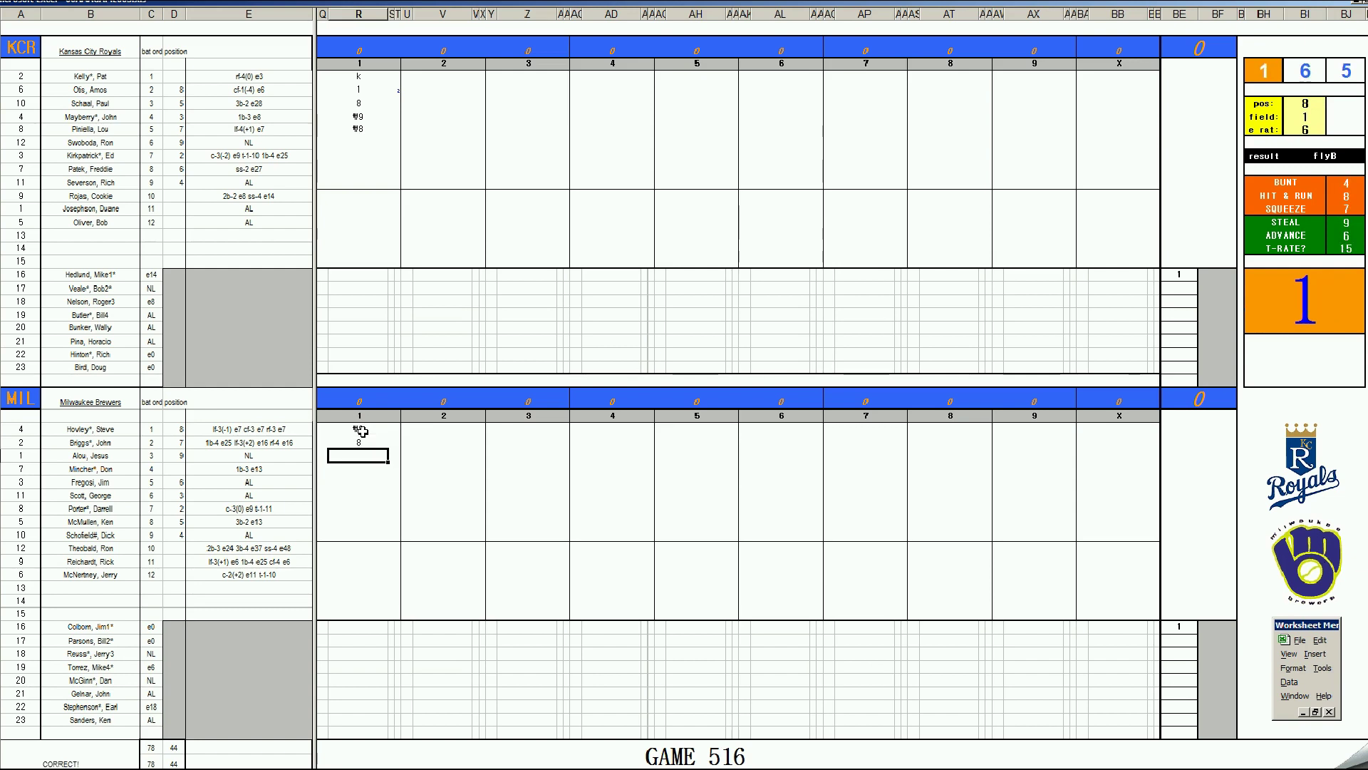
text(#463)
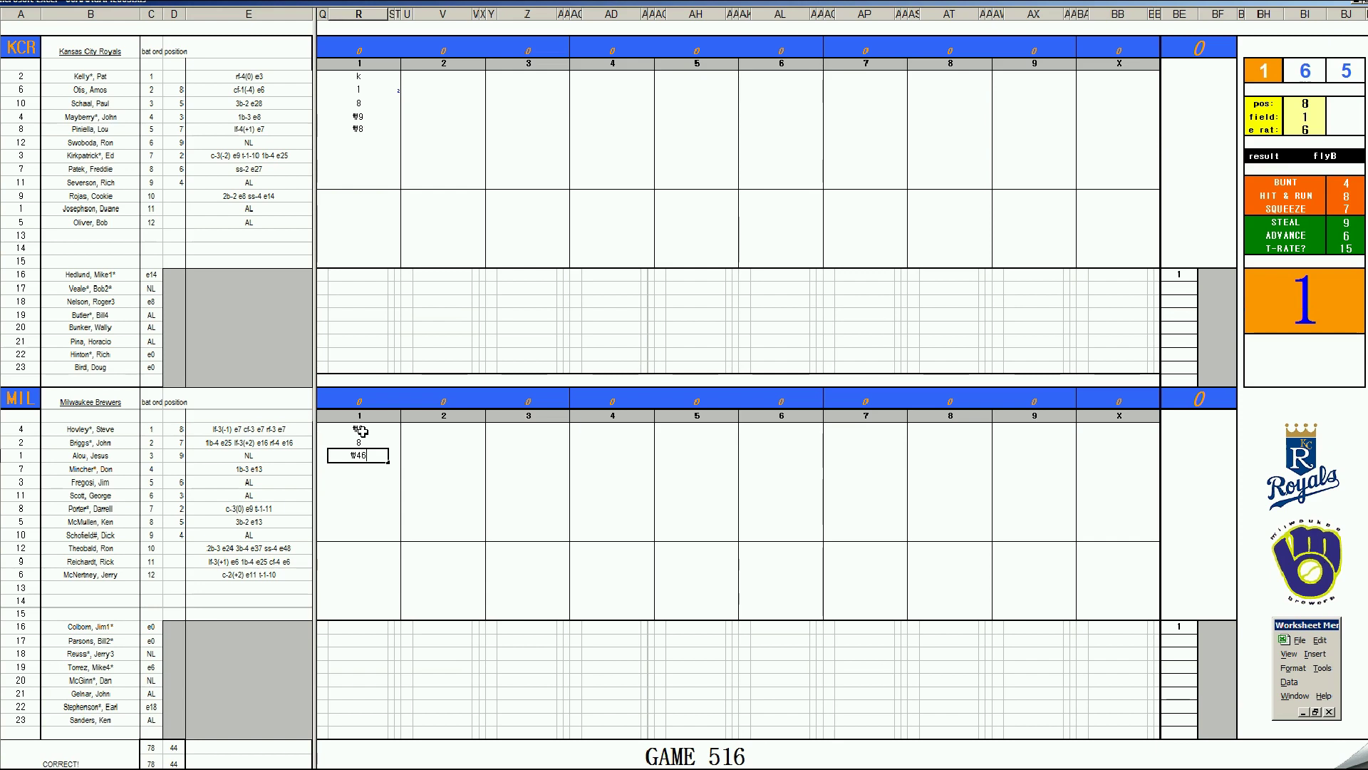
Score Kansas City's sixth, seventh and eighth batters in inning 2 as k, k and ♥5
click(425, 147)
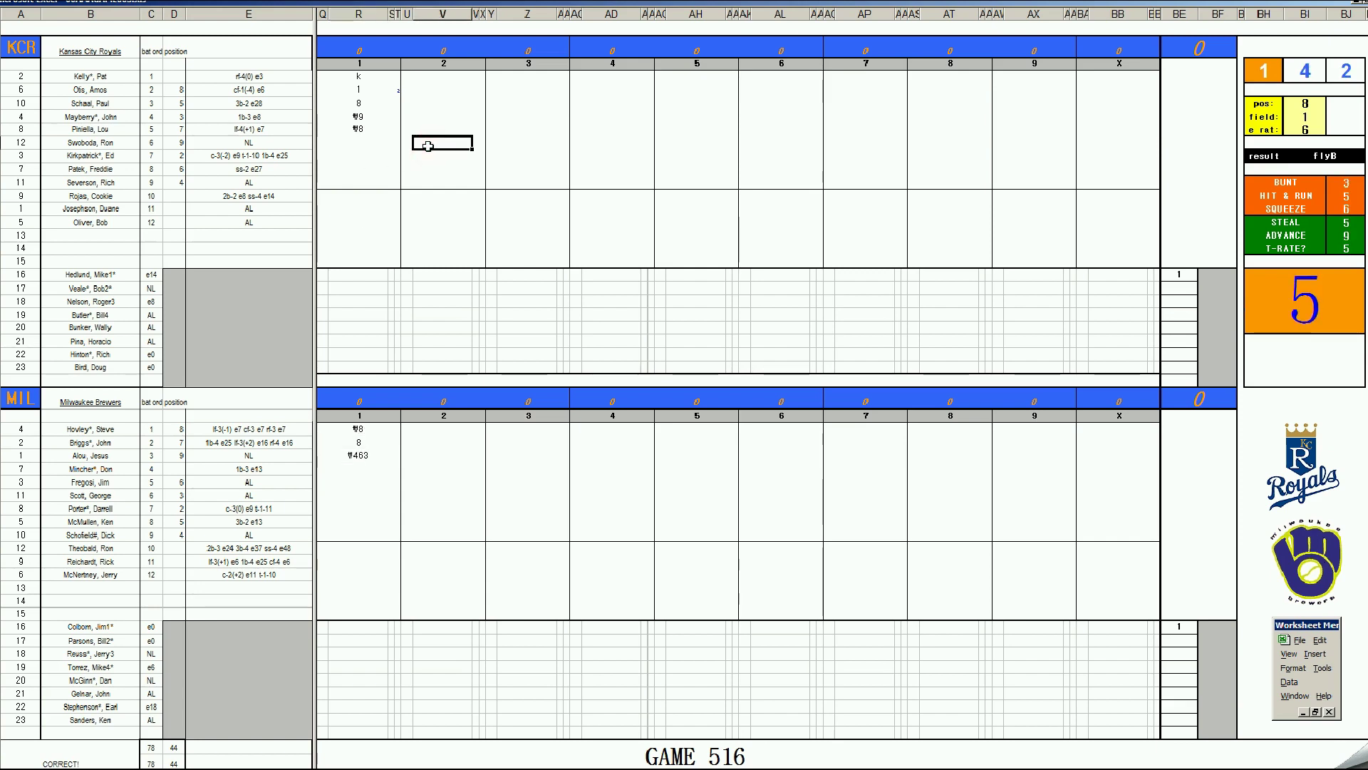
text(k)
key(Return)
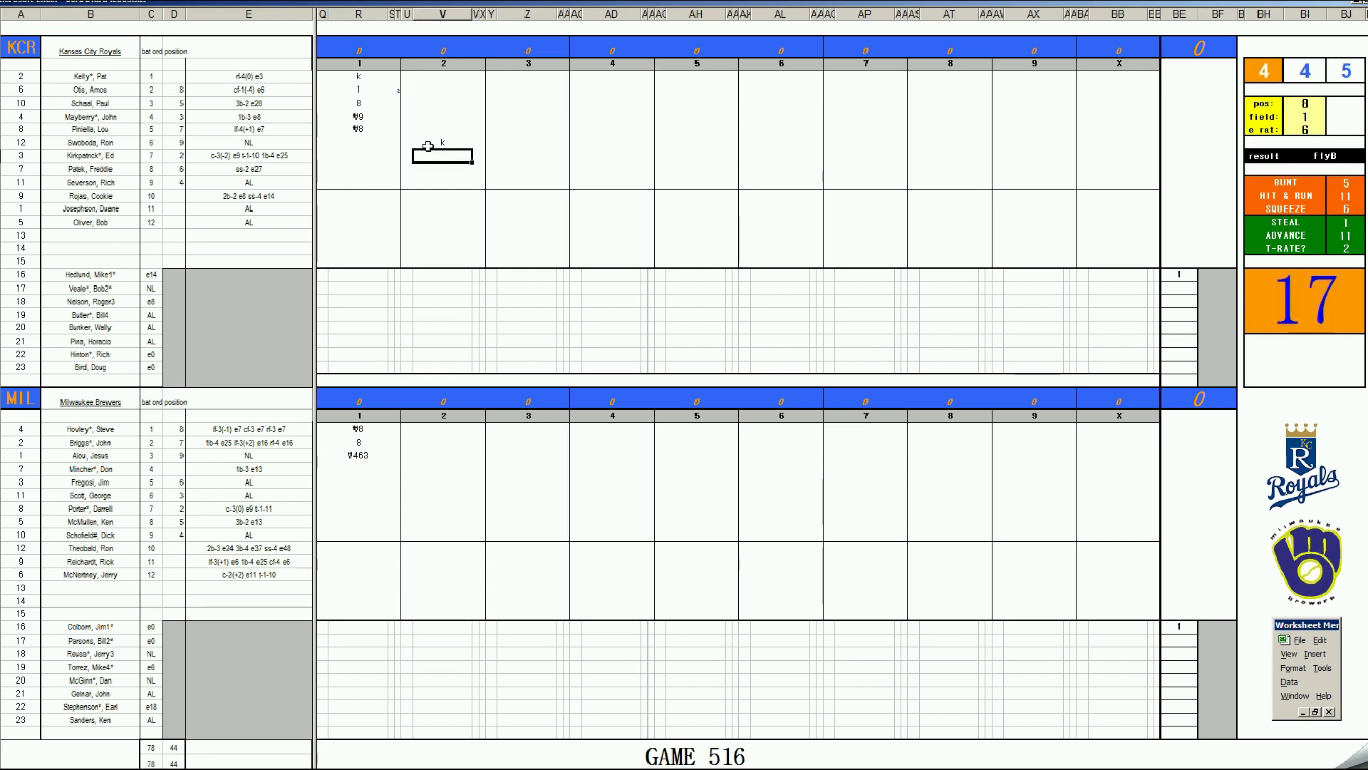
text(k)
key(Return)
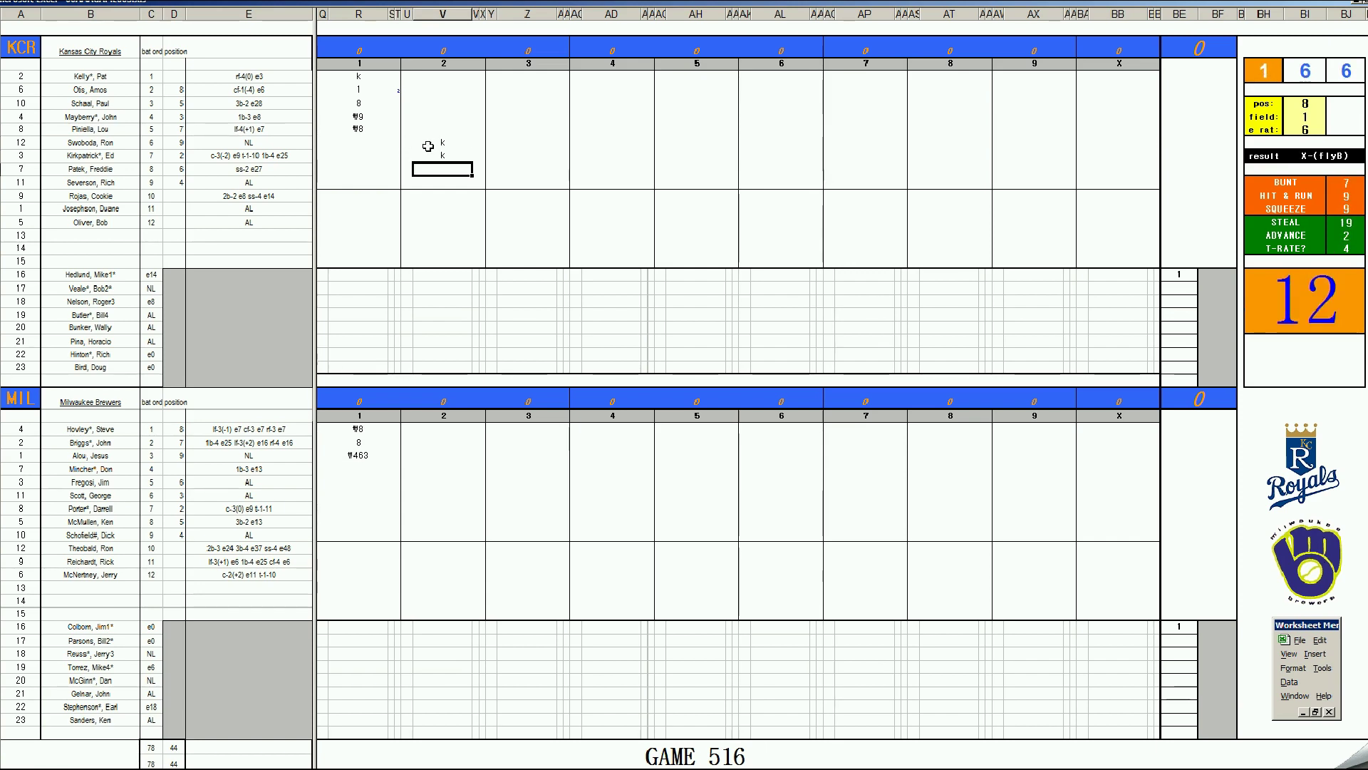
text(#5)
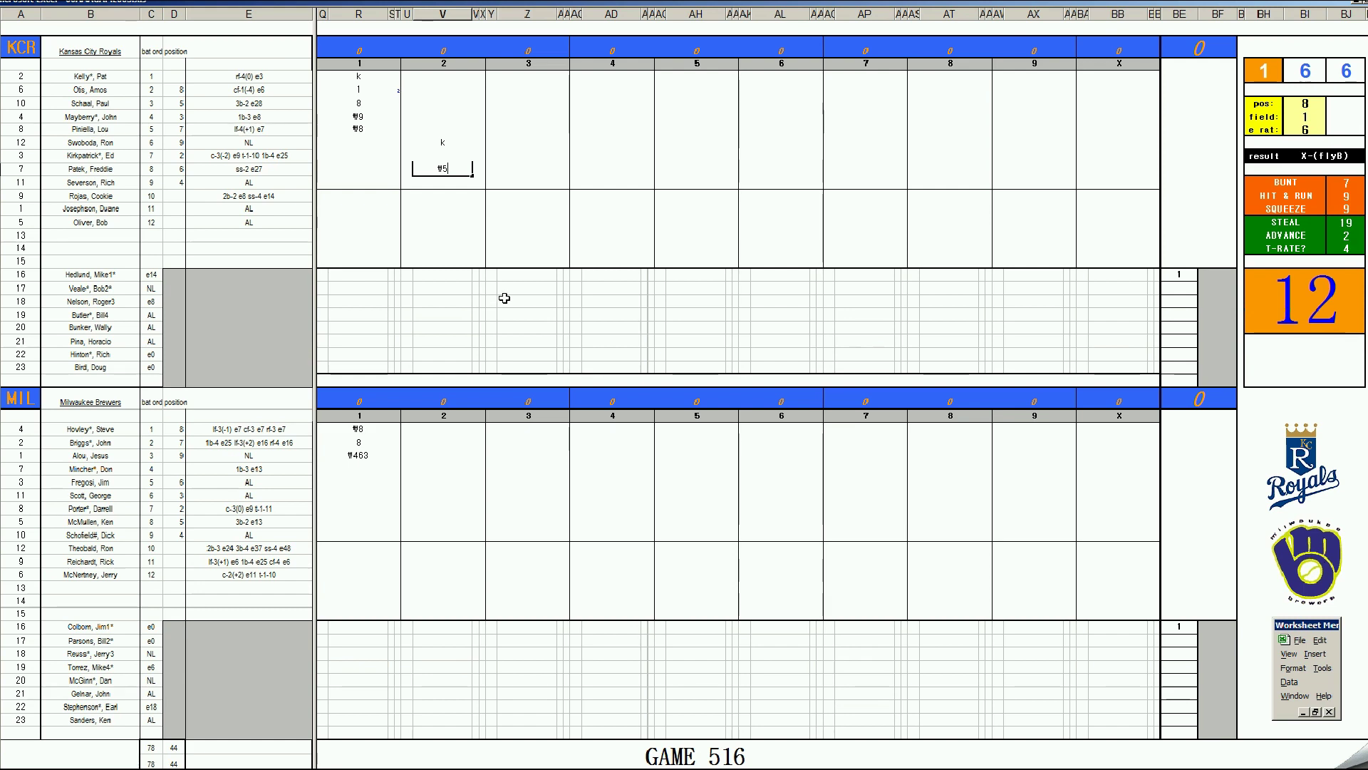
Score Milwaukee's fourth batter in inning 2 as ♥9
click(434, 467)
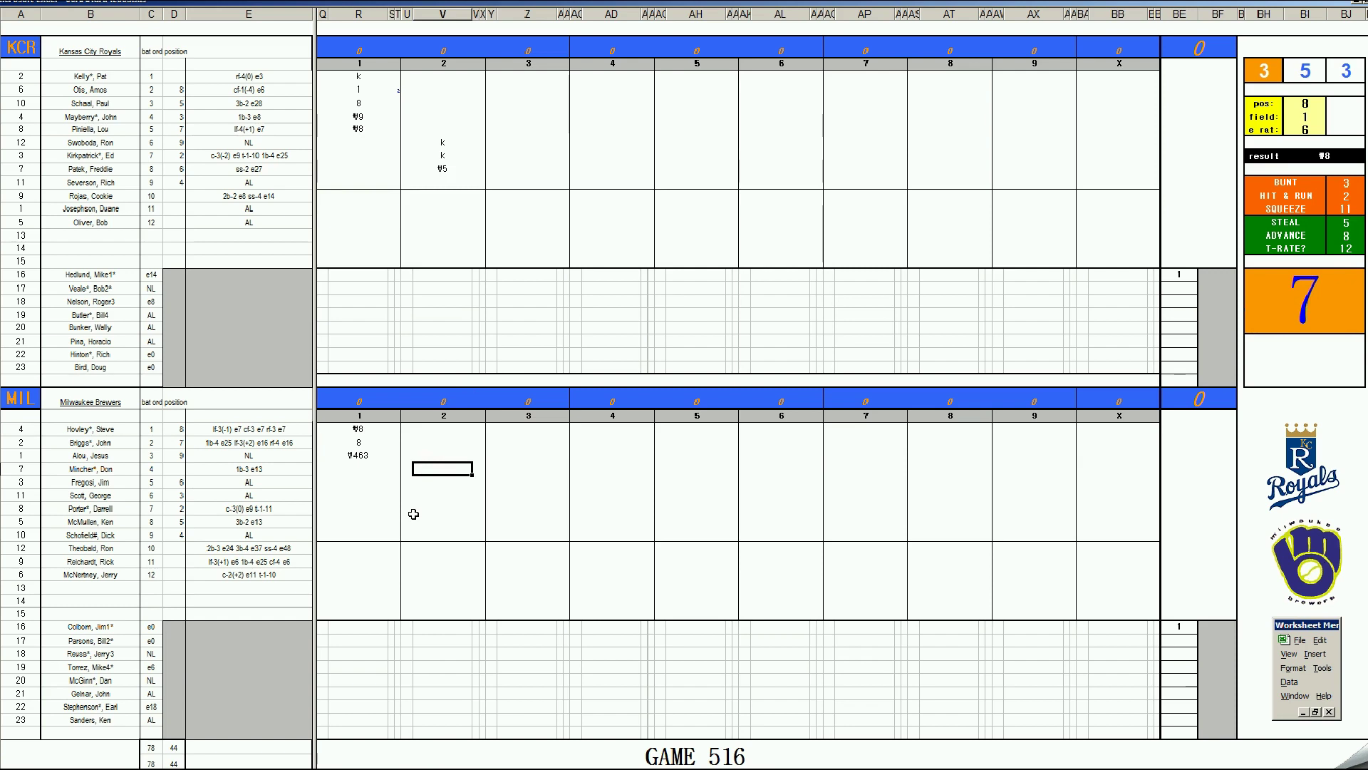
text(#9)
key(Return)
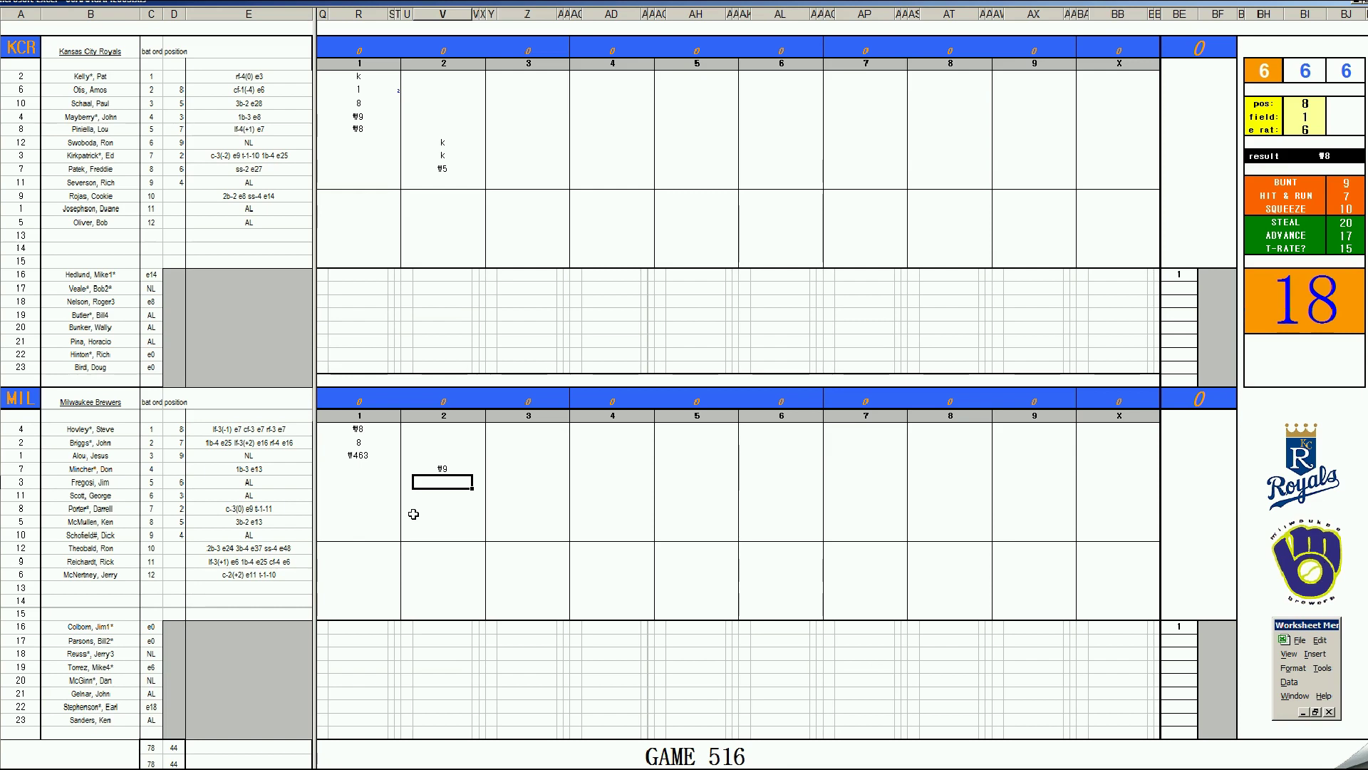
Run the fielding check with position 4 and field 4, and score Milwaukee's fifth batter in inning 2 as 1
text(4)
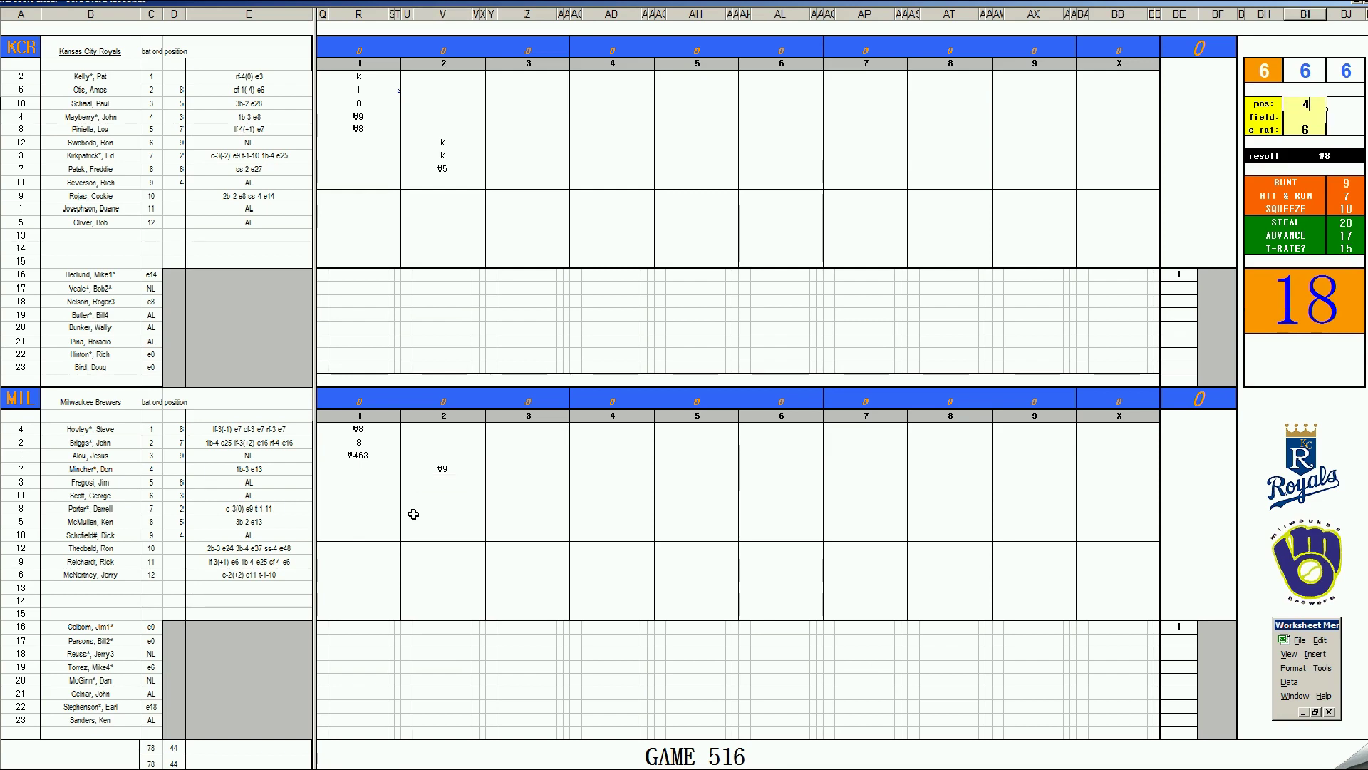
key(Return)
text(4)
key(Return)
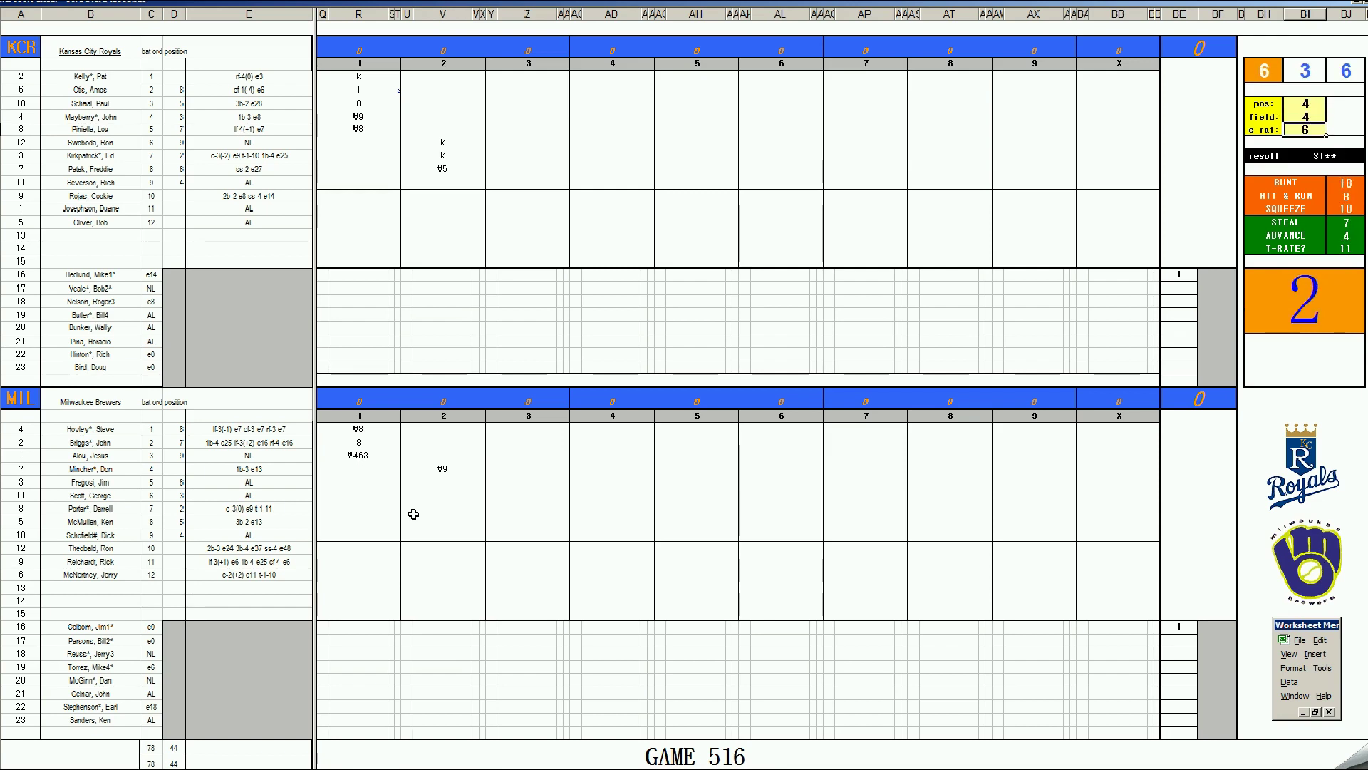
click(452, 479)
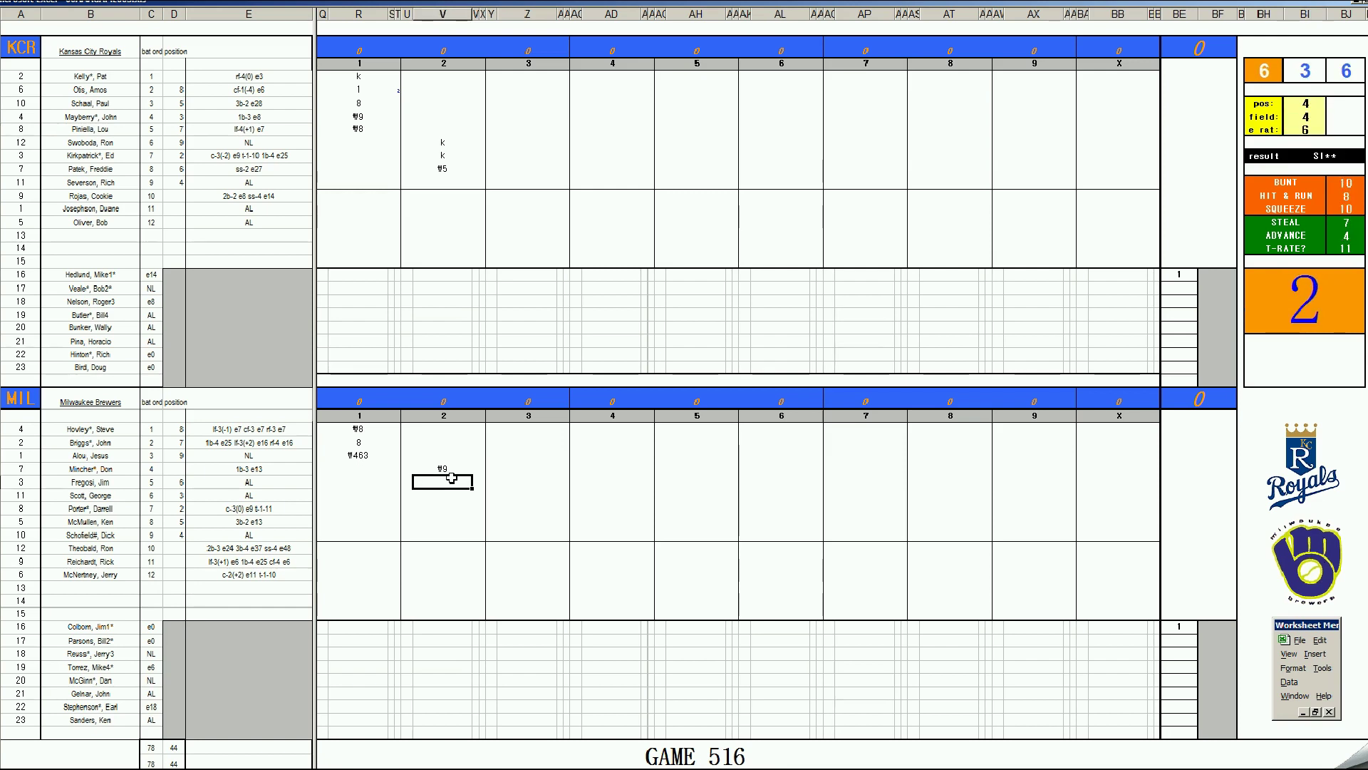
text(1)
key(Return)
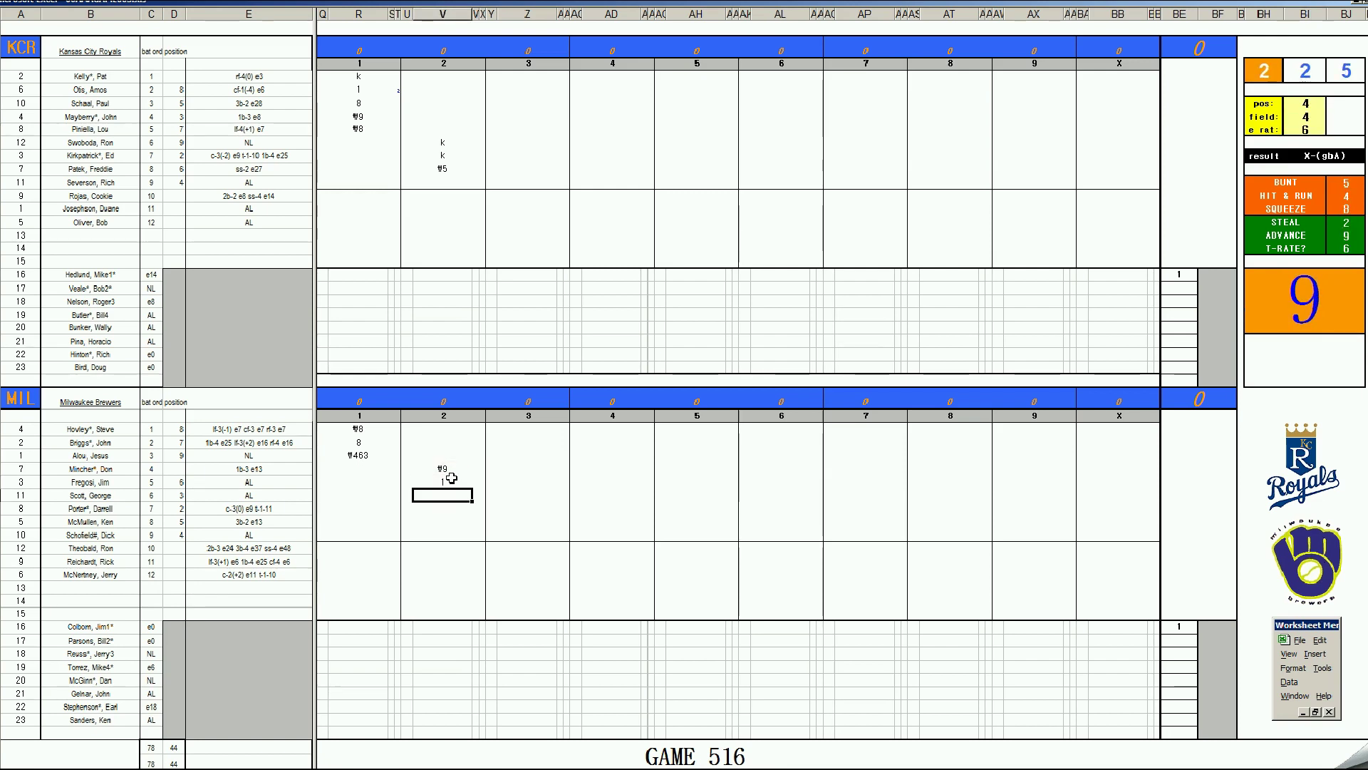
Score Milwaukee's sixth through ninth batters in inning 2 as 1, 8, ♥3 and ♥43
text(1)
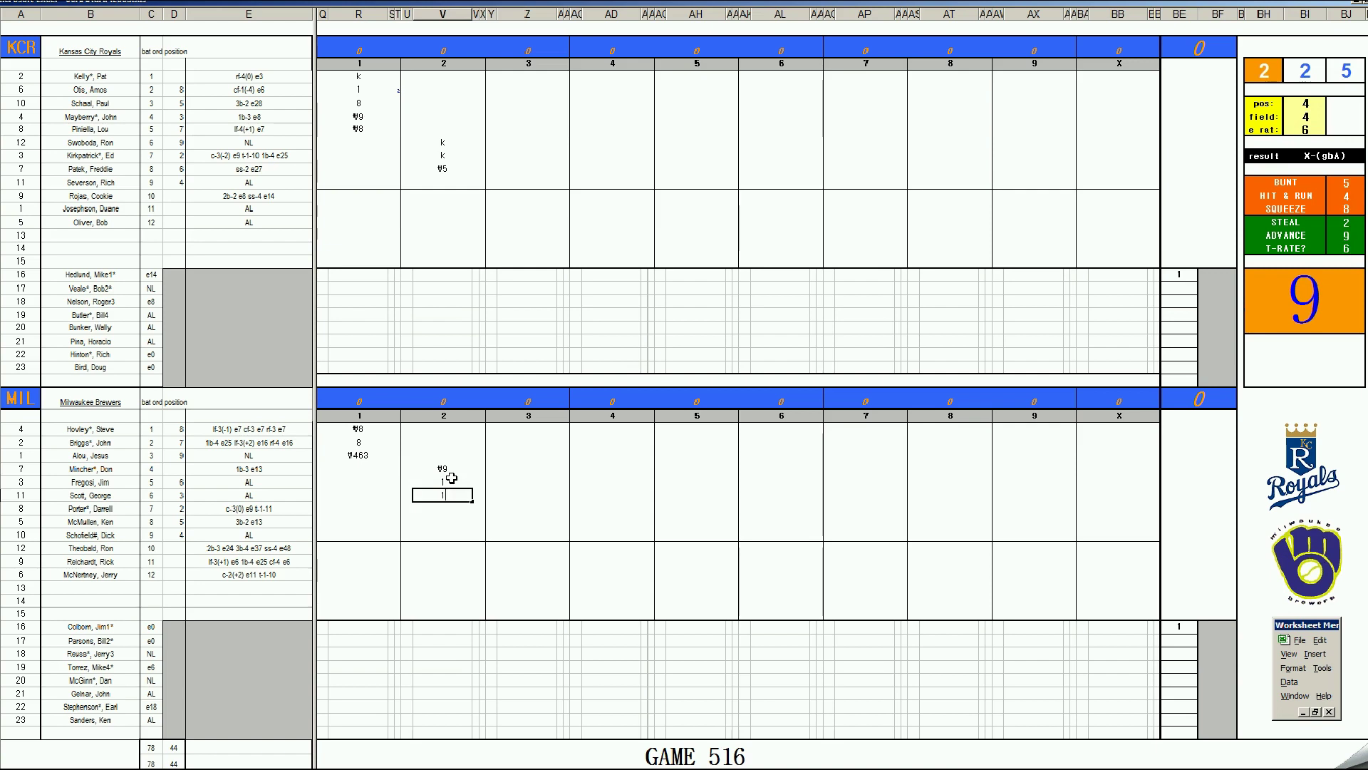
key(Return)
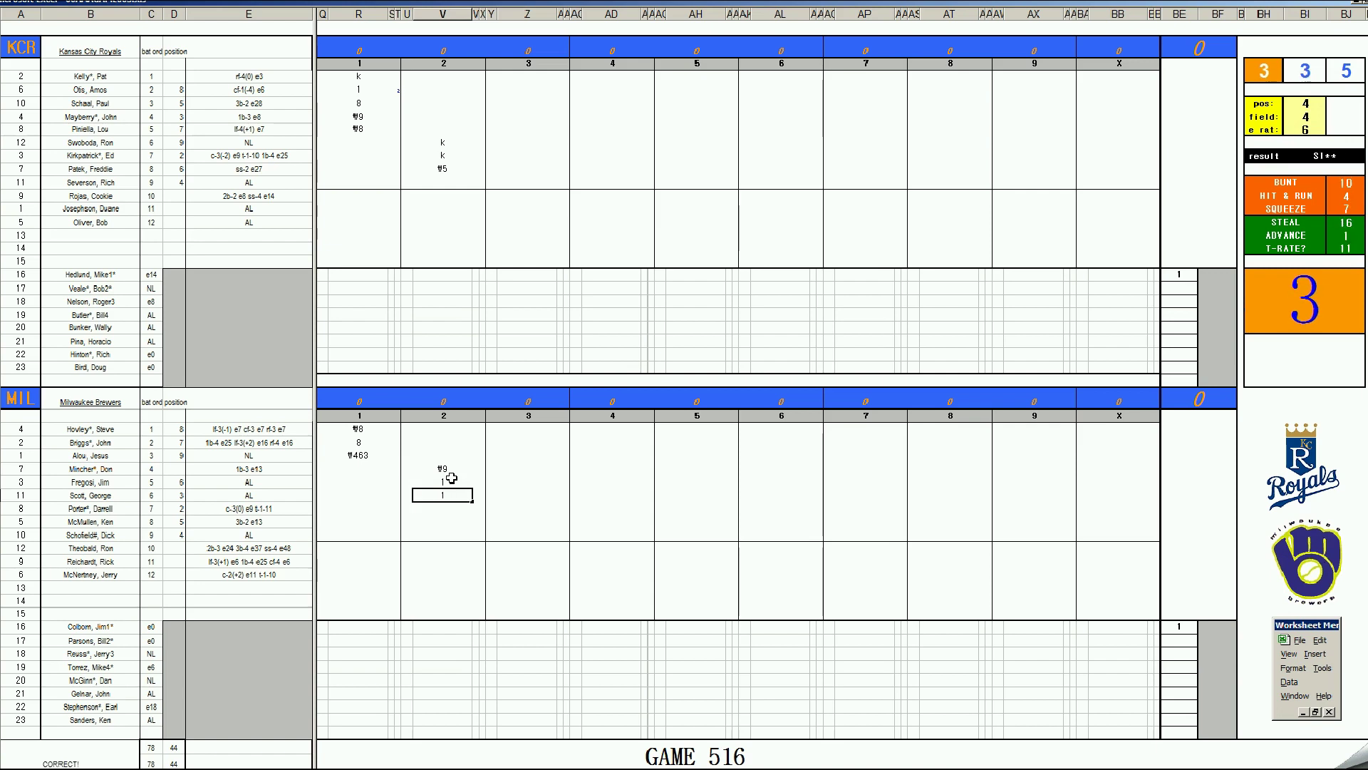
text(8)
key(Return)
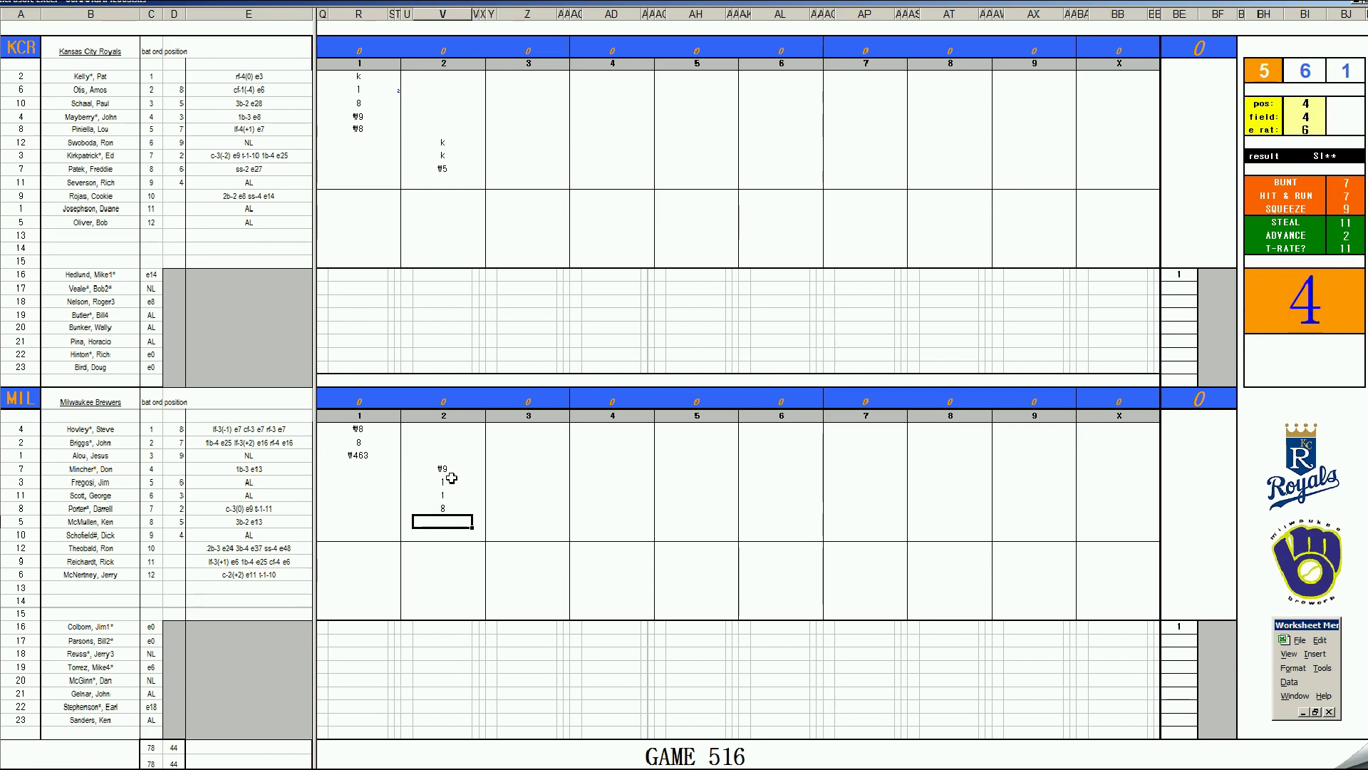
text(#3)
key(Return)
text(#43)
Score Kansas City's ninth, first and second batters in inning 3 as ♥8, ♥3 and ♥8
click(531, 183)
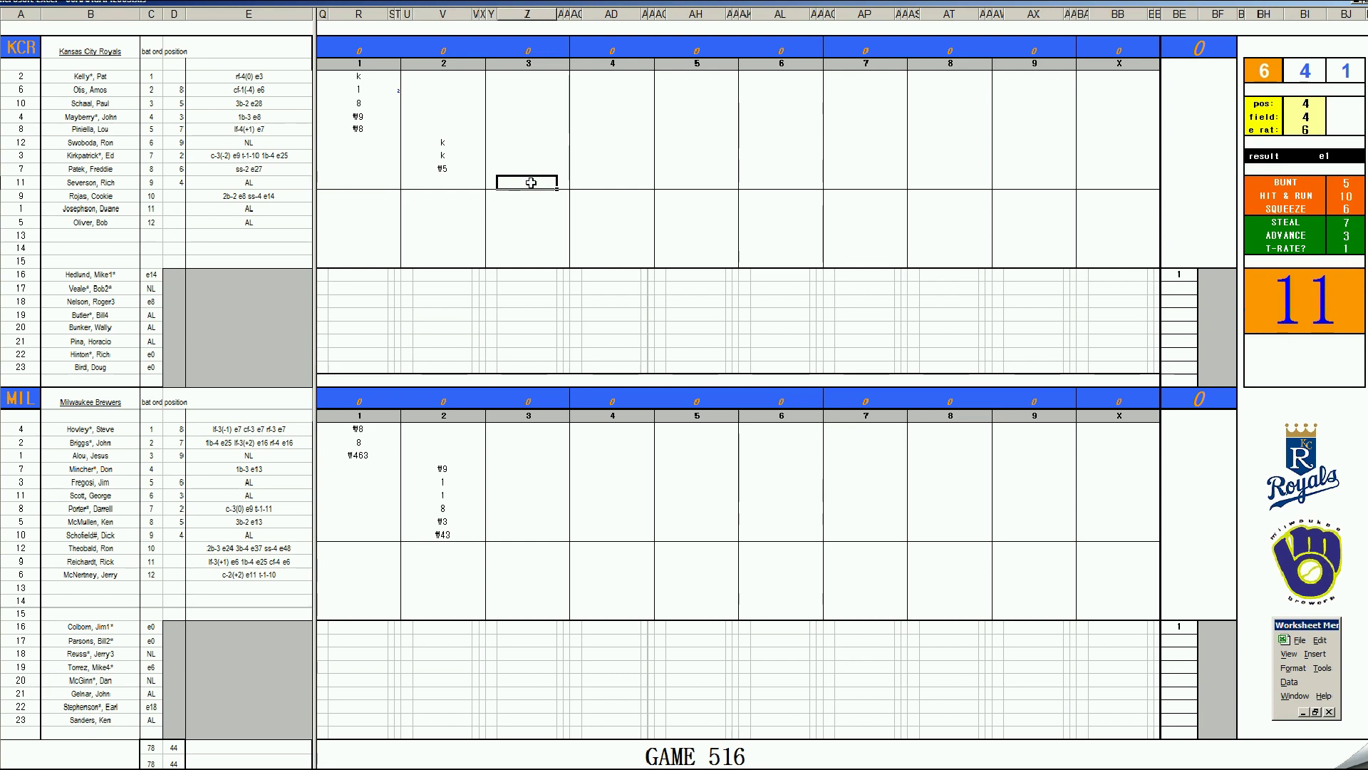
key(Up)
key(Up)
key(Up)
key(Up)
key(Up)
key(Up)
key(Up)
key(Up)
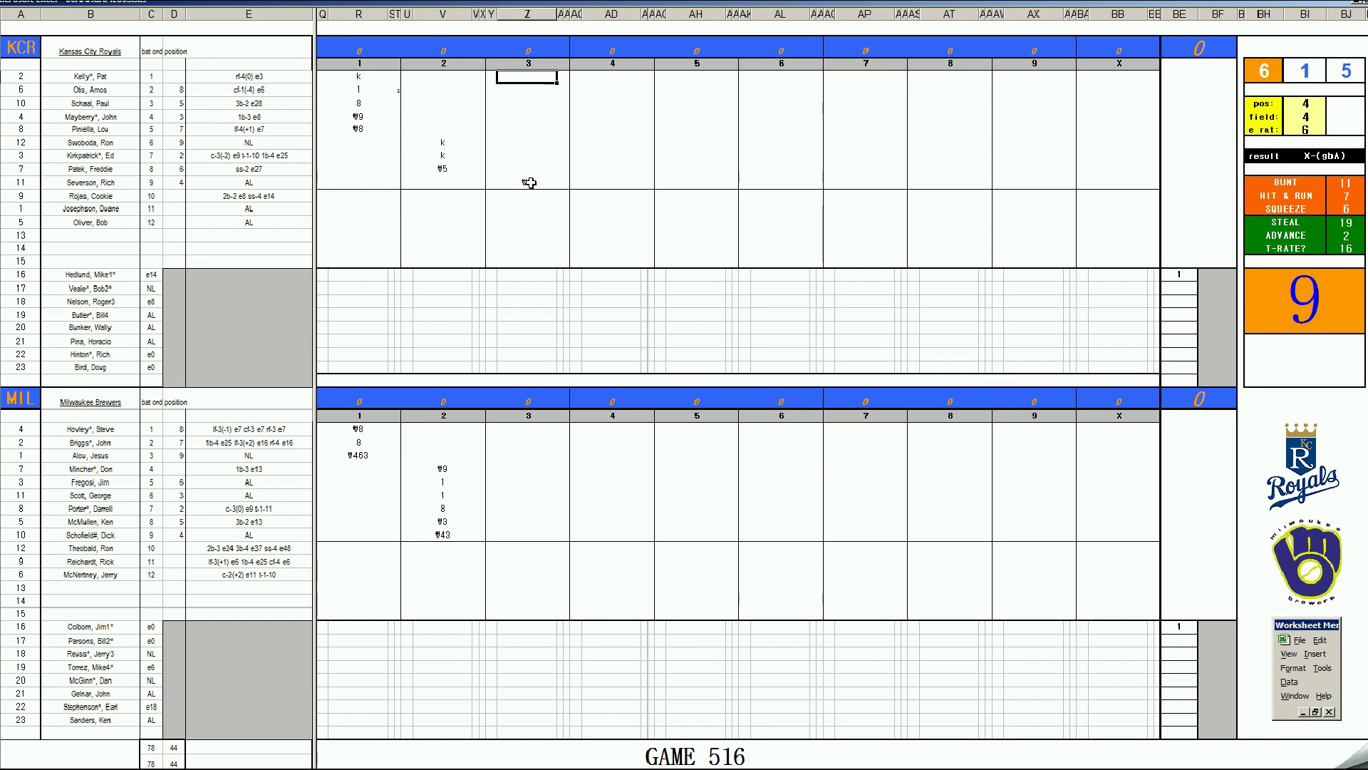
text(#3)
key(Return)
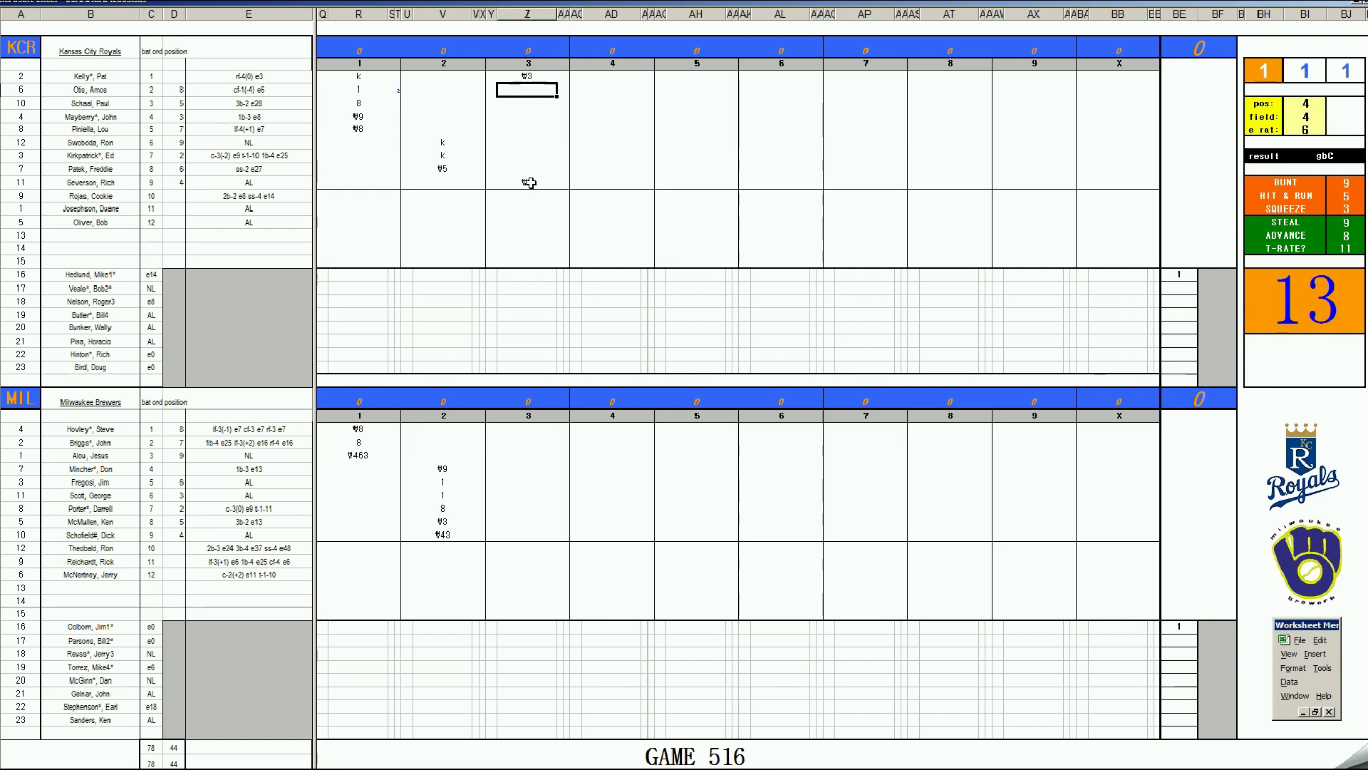
text(#8)
Score Milwaukee's leadoff batter in inning 3 as 1
click(531, 430)
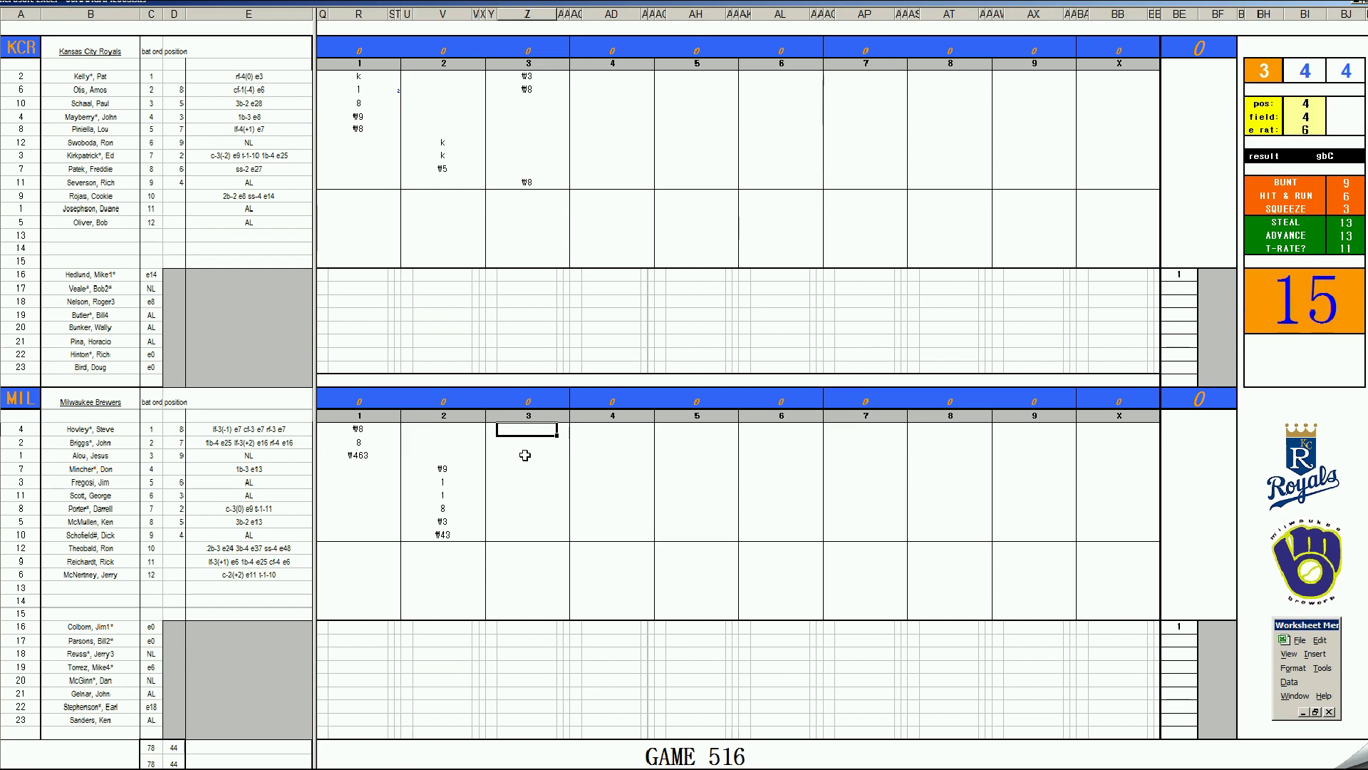
text(1)
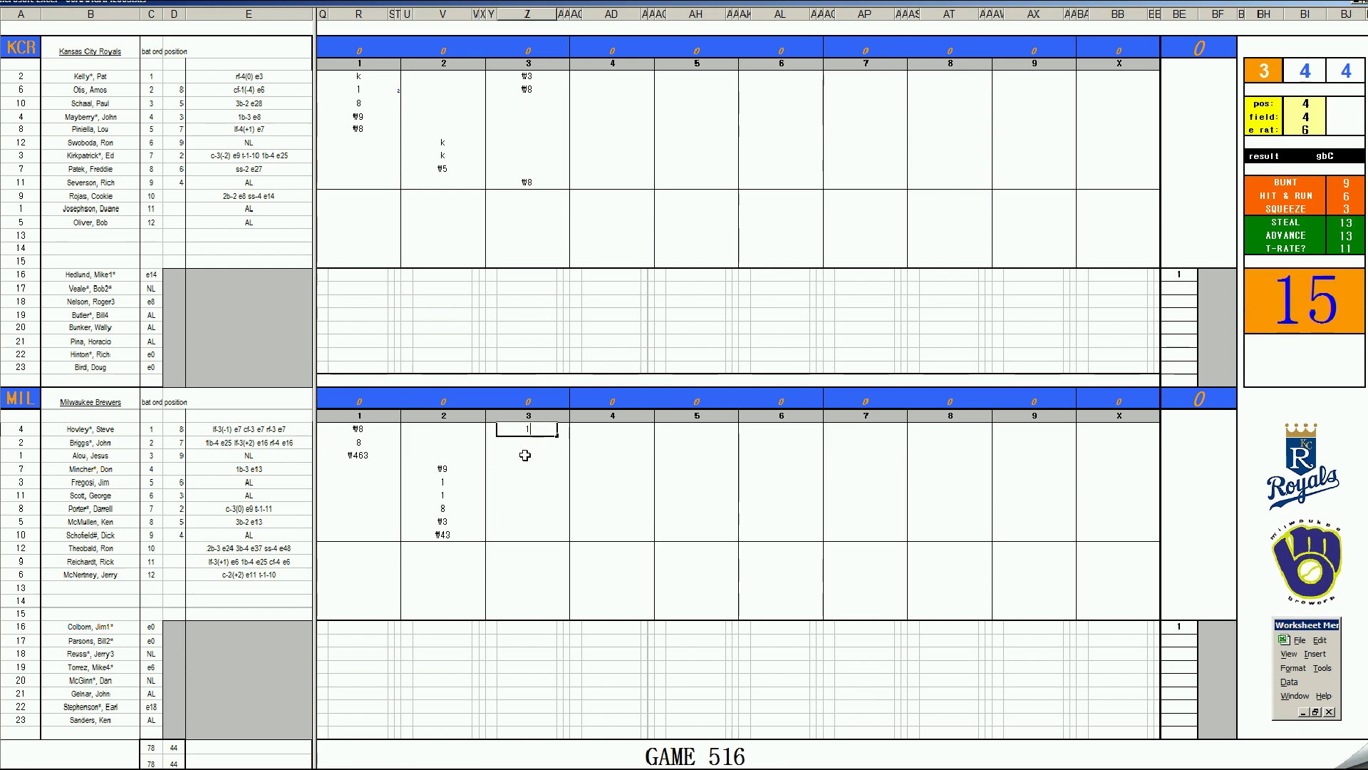
key(Return)
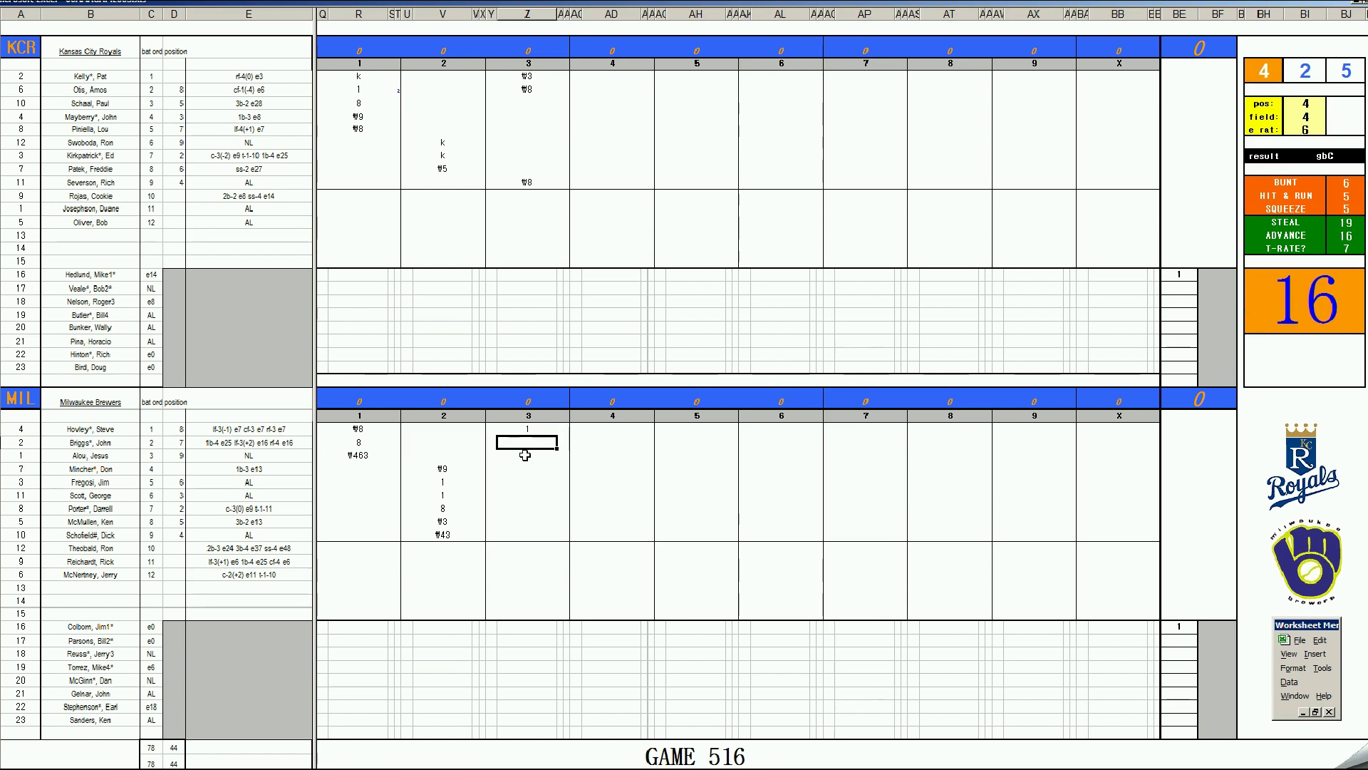
Run the fielding check with position 4, field 2 and error rating 8, and score Milwaukee's second batter in inning 3 as 1
key(Tab)
text(4)
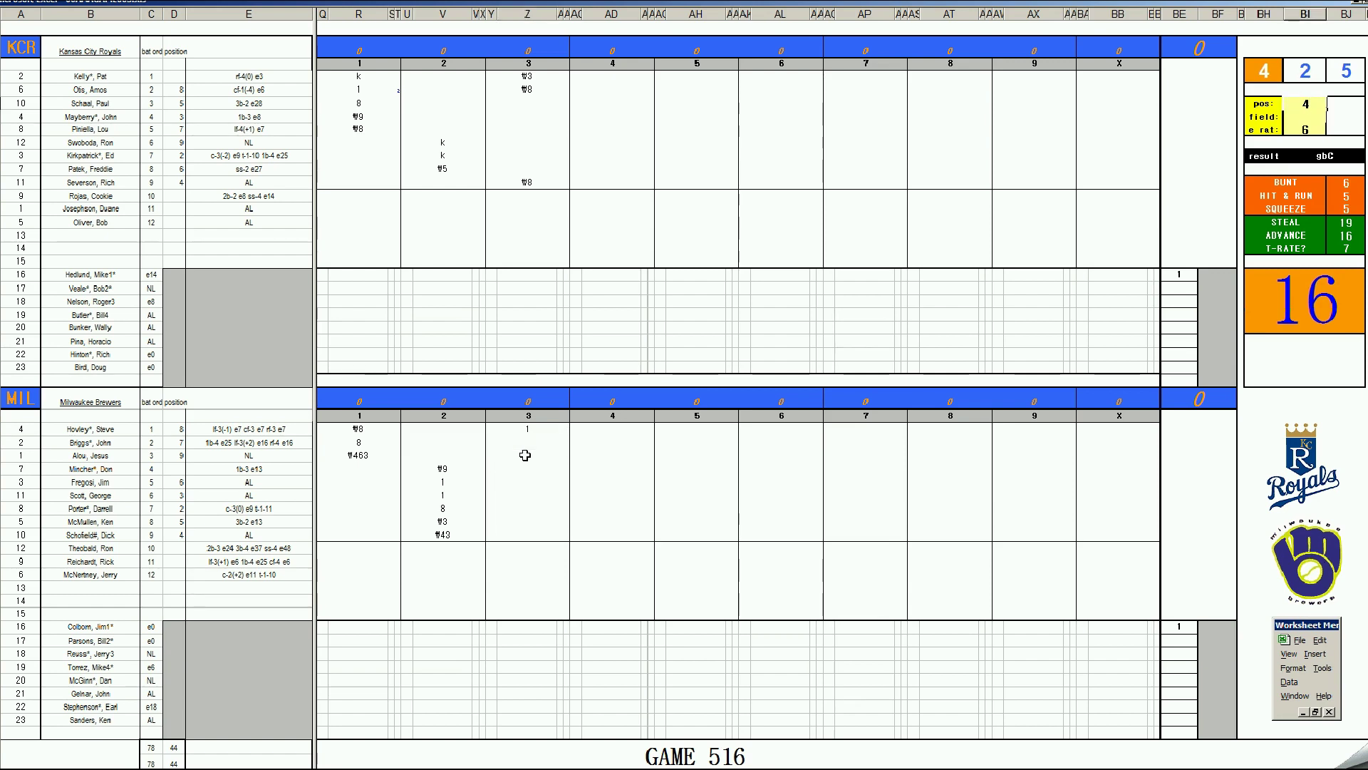
key(Return)
key(Return)
key(Return)
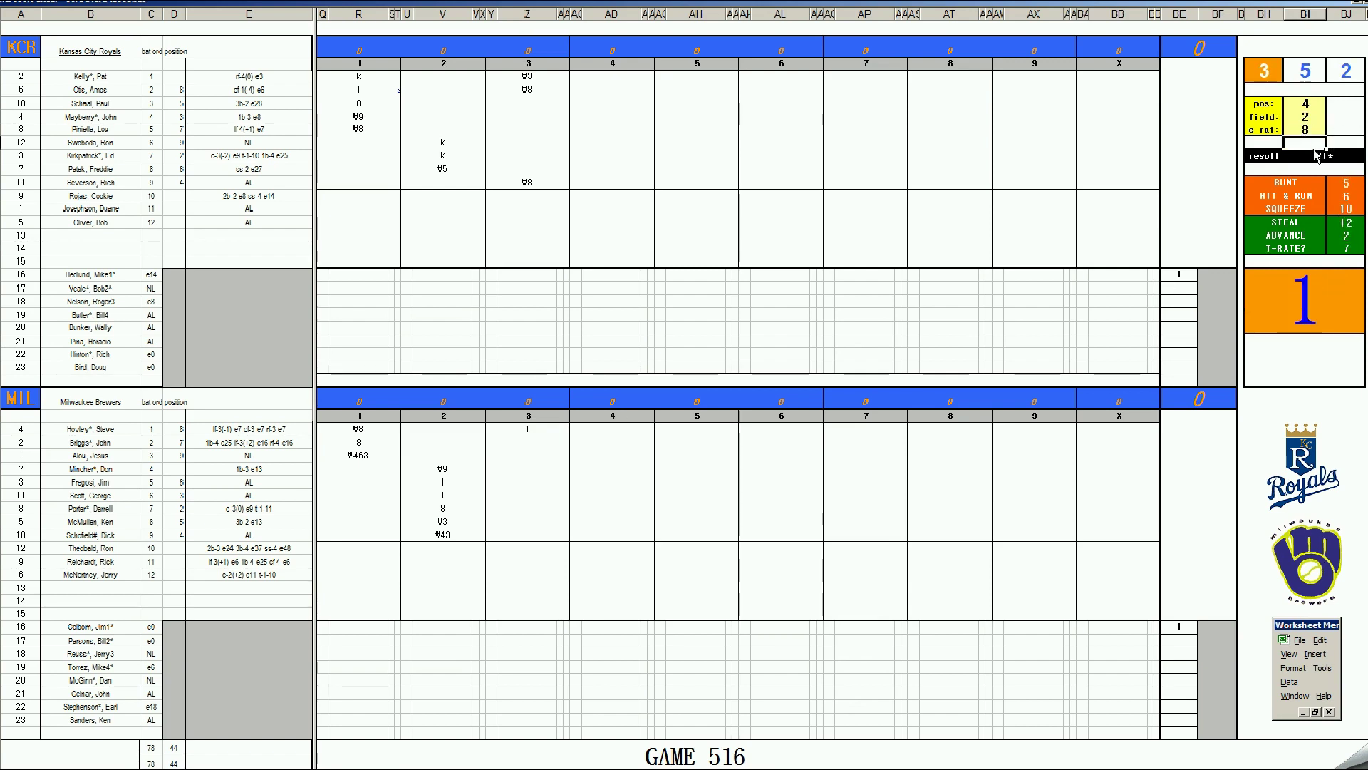
click(524, 442)
text(1)
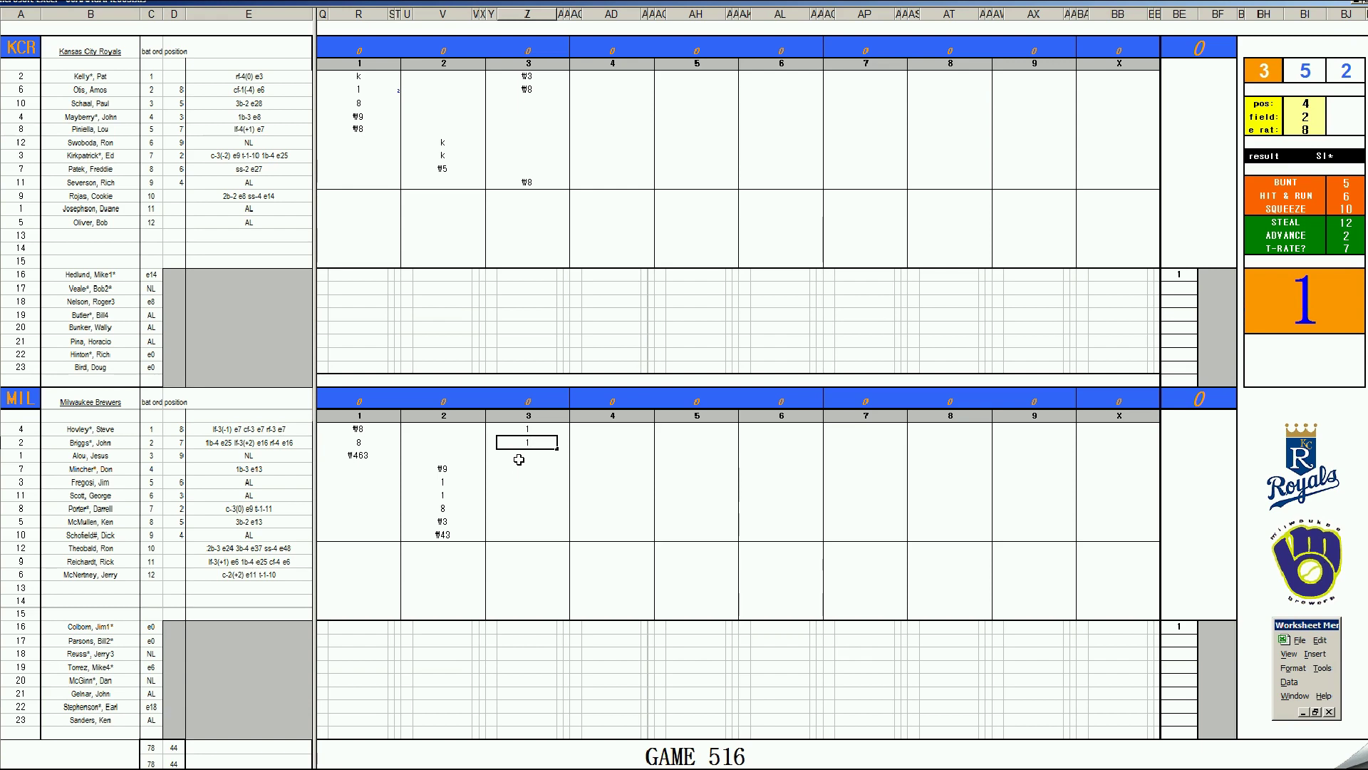
key(Return)
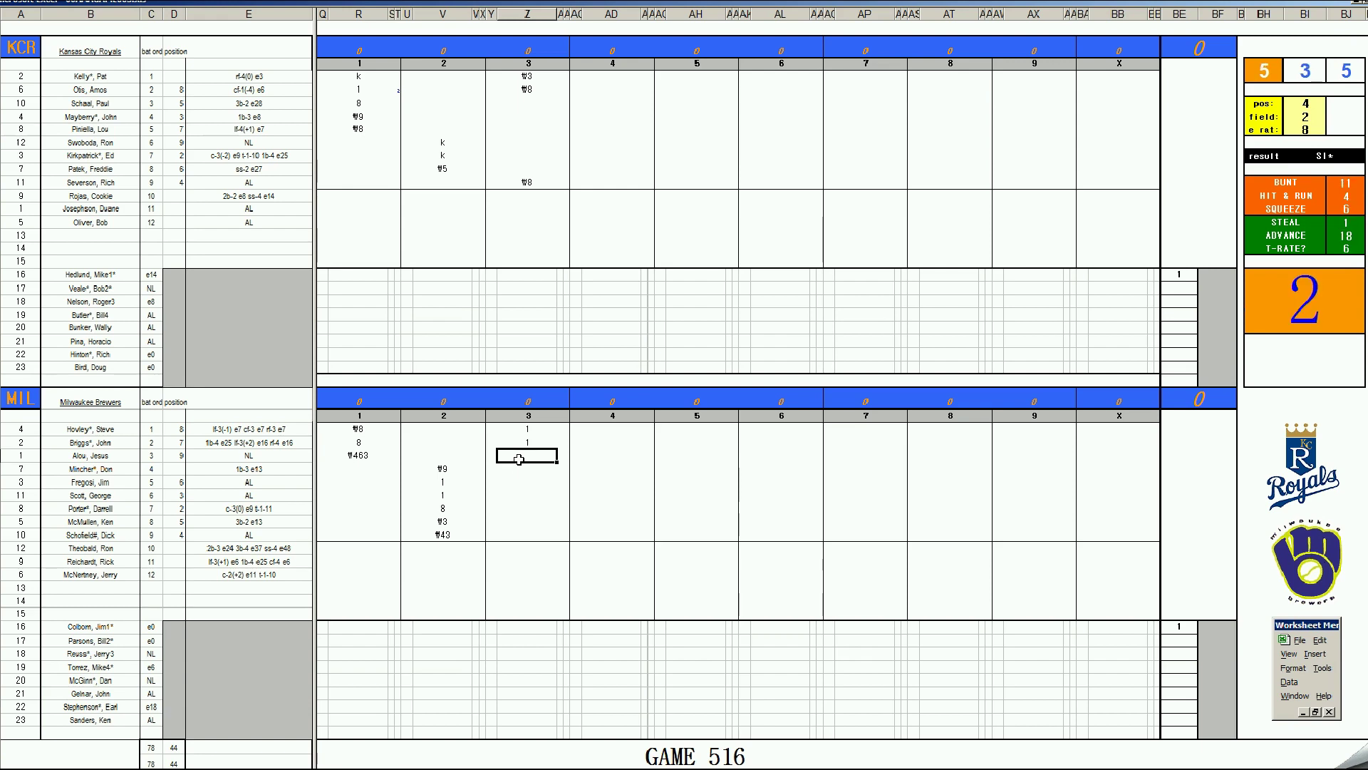
Score Milwaukee's third and fourth batters in inning 3 as ♥6 and ♥643
text(\6)
key(Return)
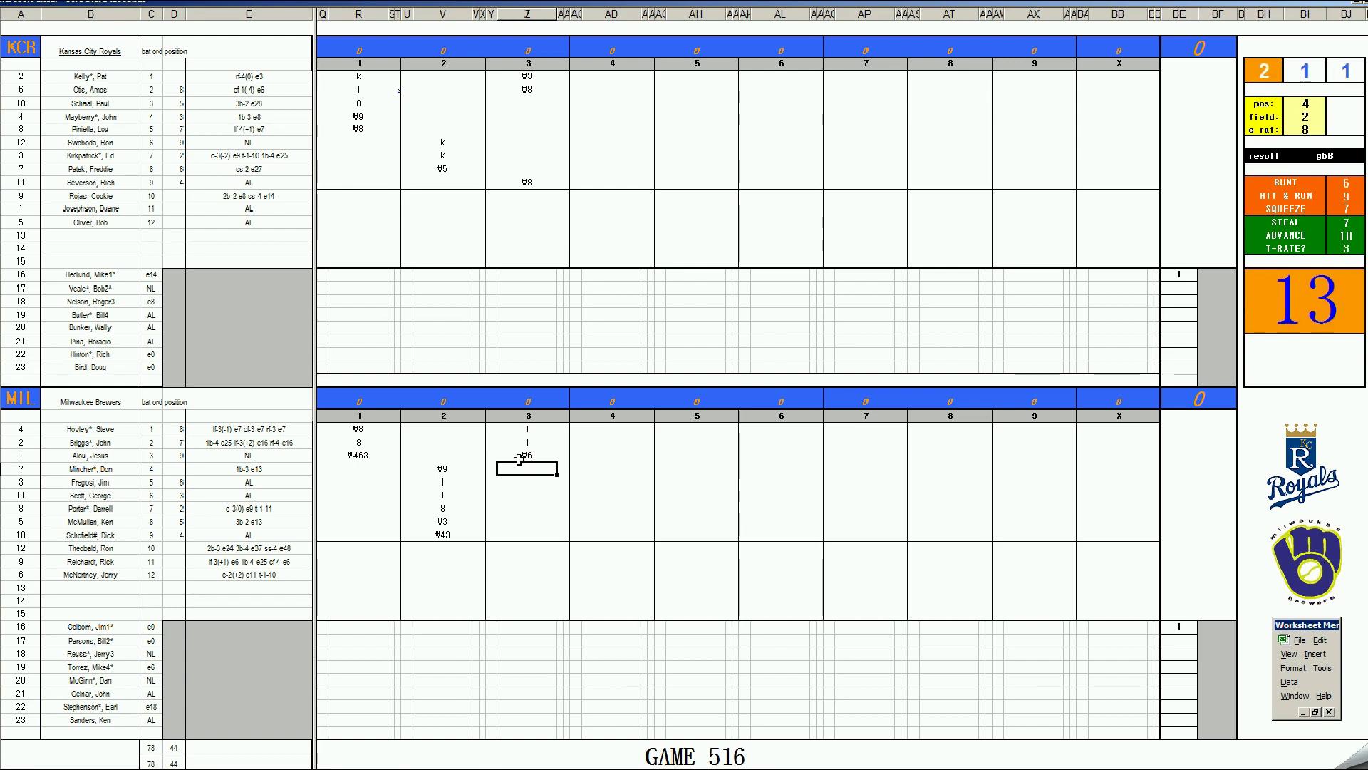
text(\643)
Score Kansas City's third and fourth batters in inning 4 as 1 and 8
click(598, 99)
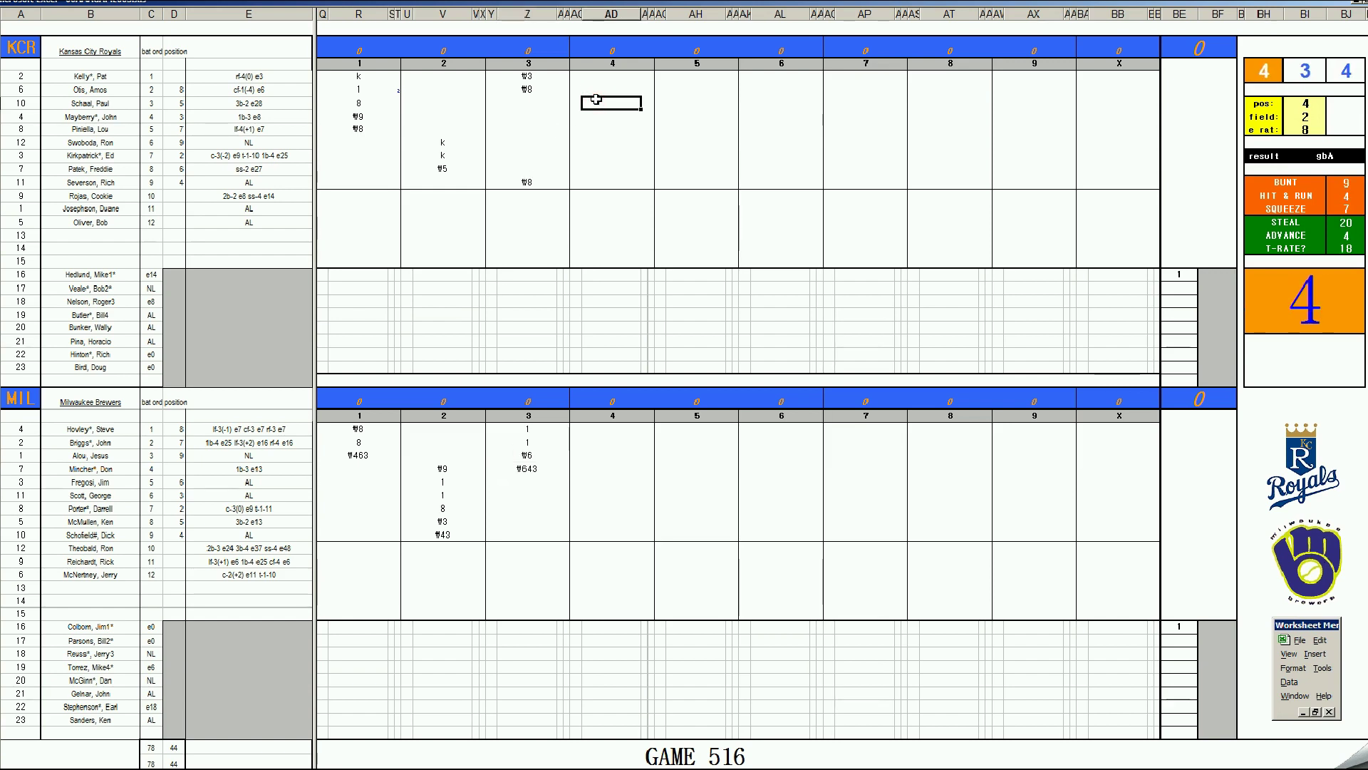
text(1)
key(Return)
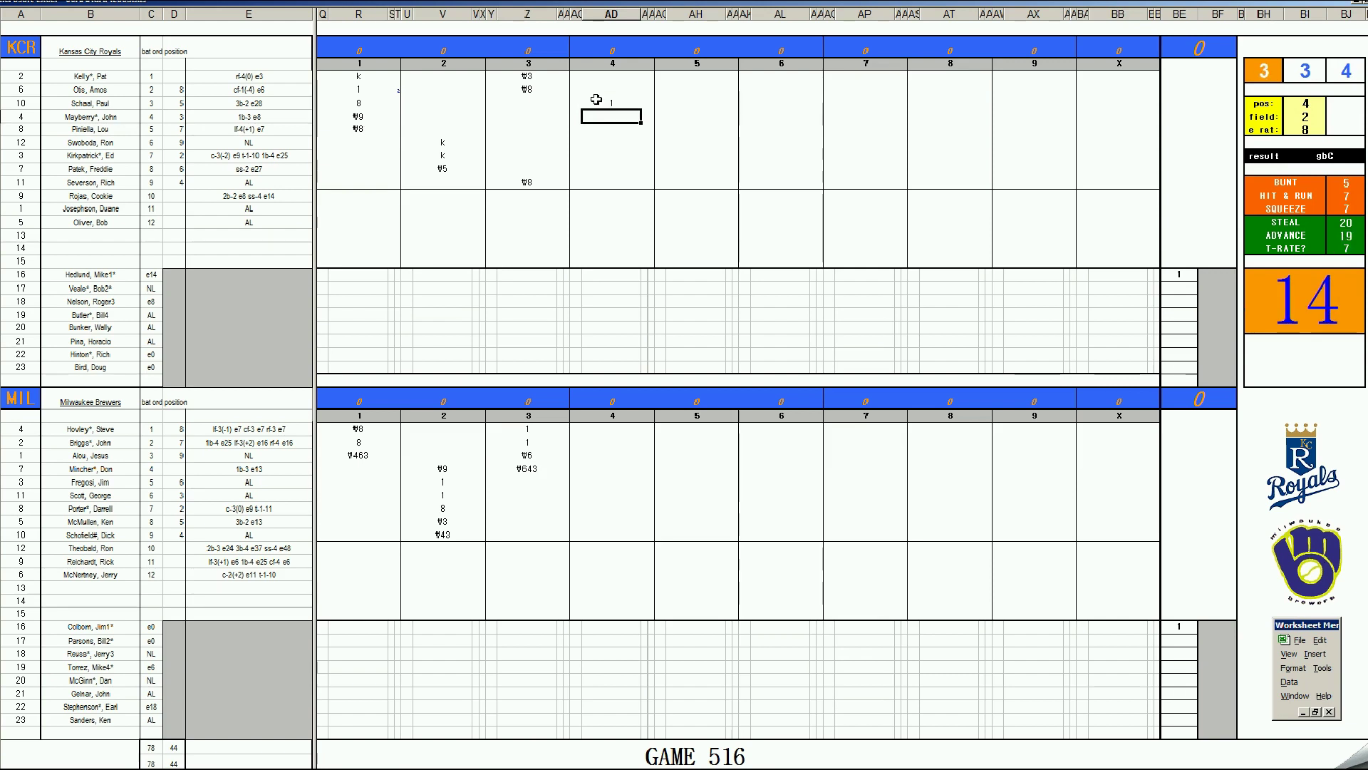
text(8)
key(Return)
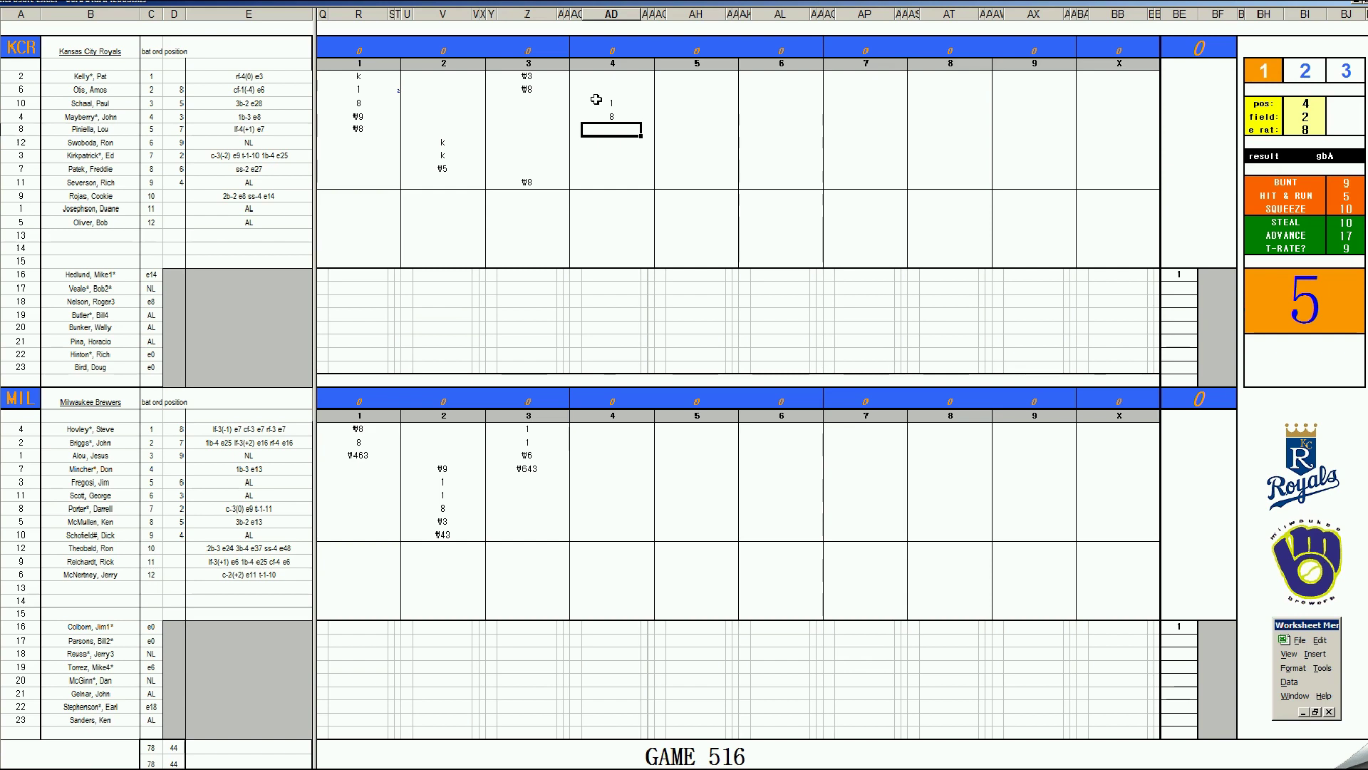
Score Kansas City's fifth batter in inning 4 as 4 and record a run for each of the third, fourth and fifth batters
text(4)
key(Return)
text(1)
key(Return)
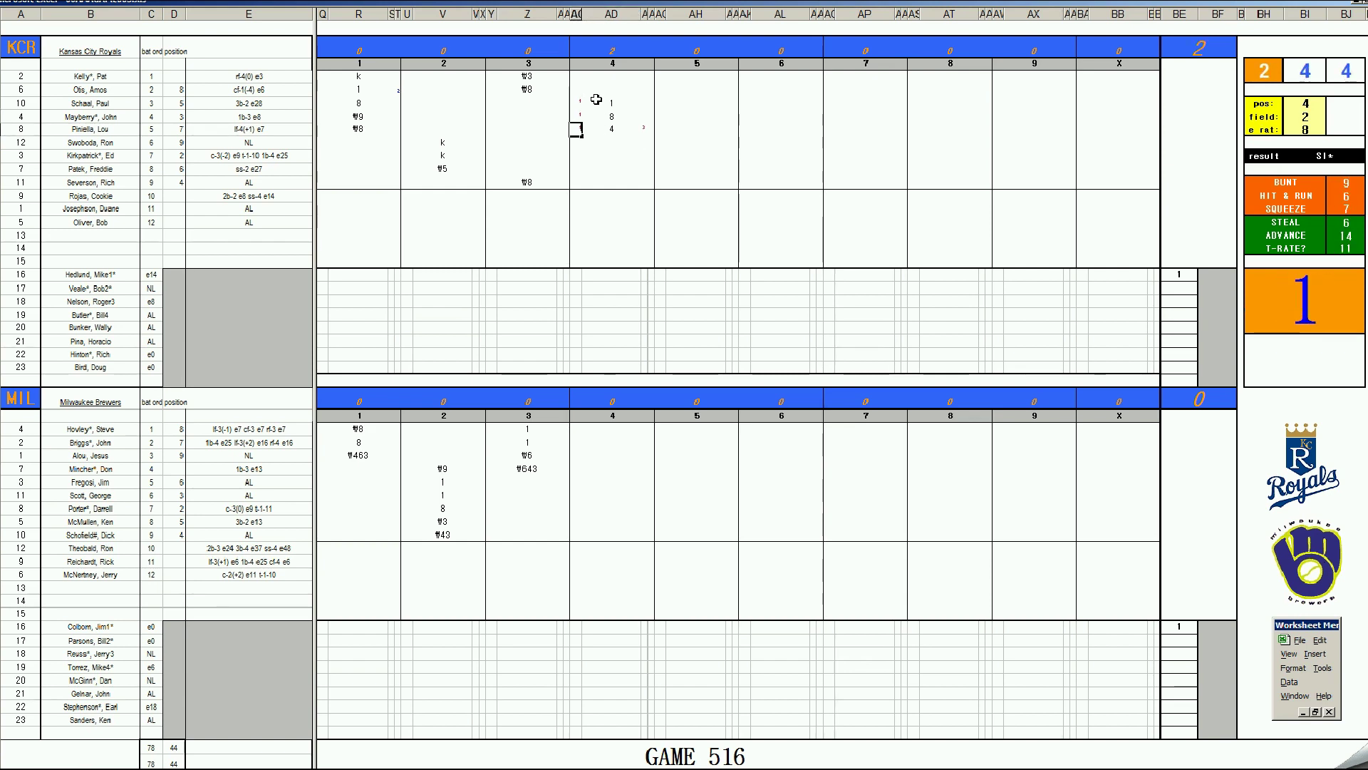
text(1)
key(Return)
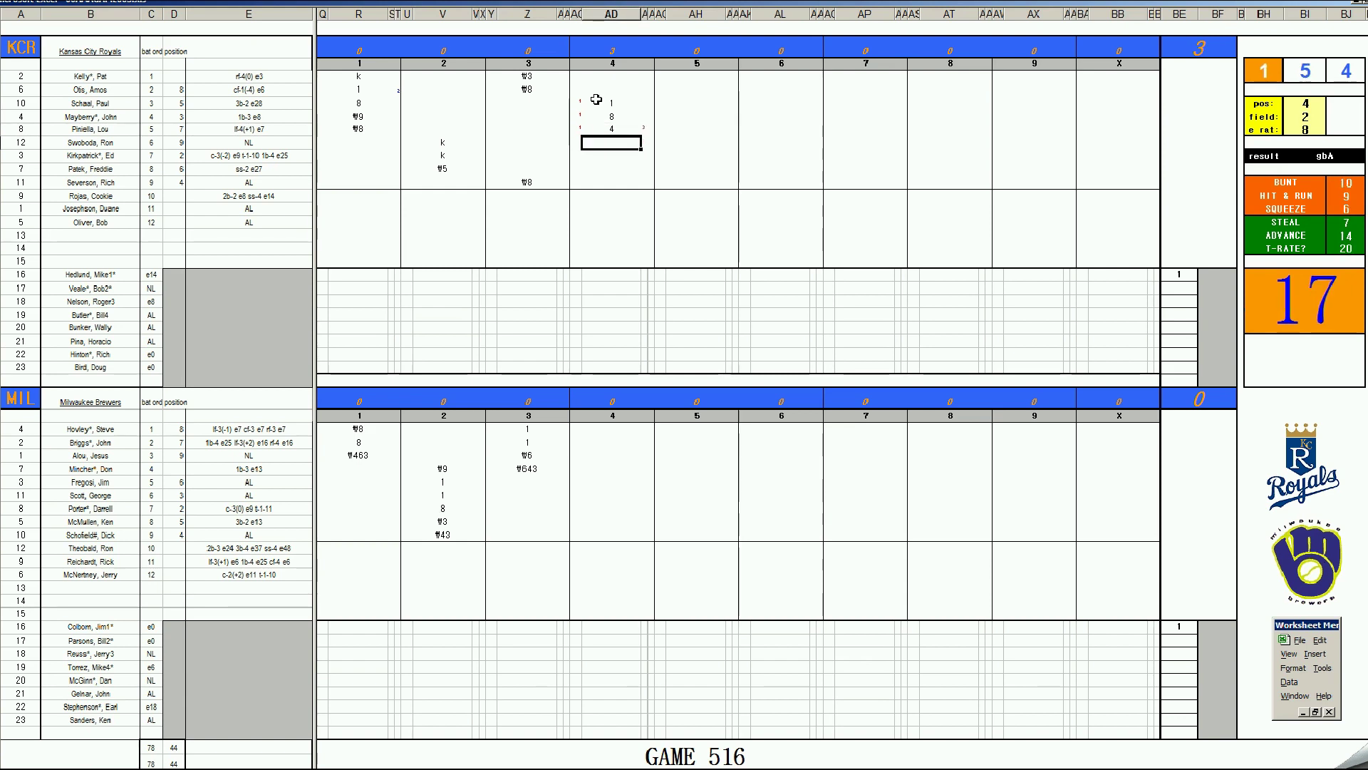
Score Kansas City's sixth, seventh and eighth batters in inning 4 as 8, ♥463 and k
text(8)
key(Return)
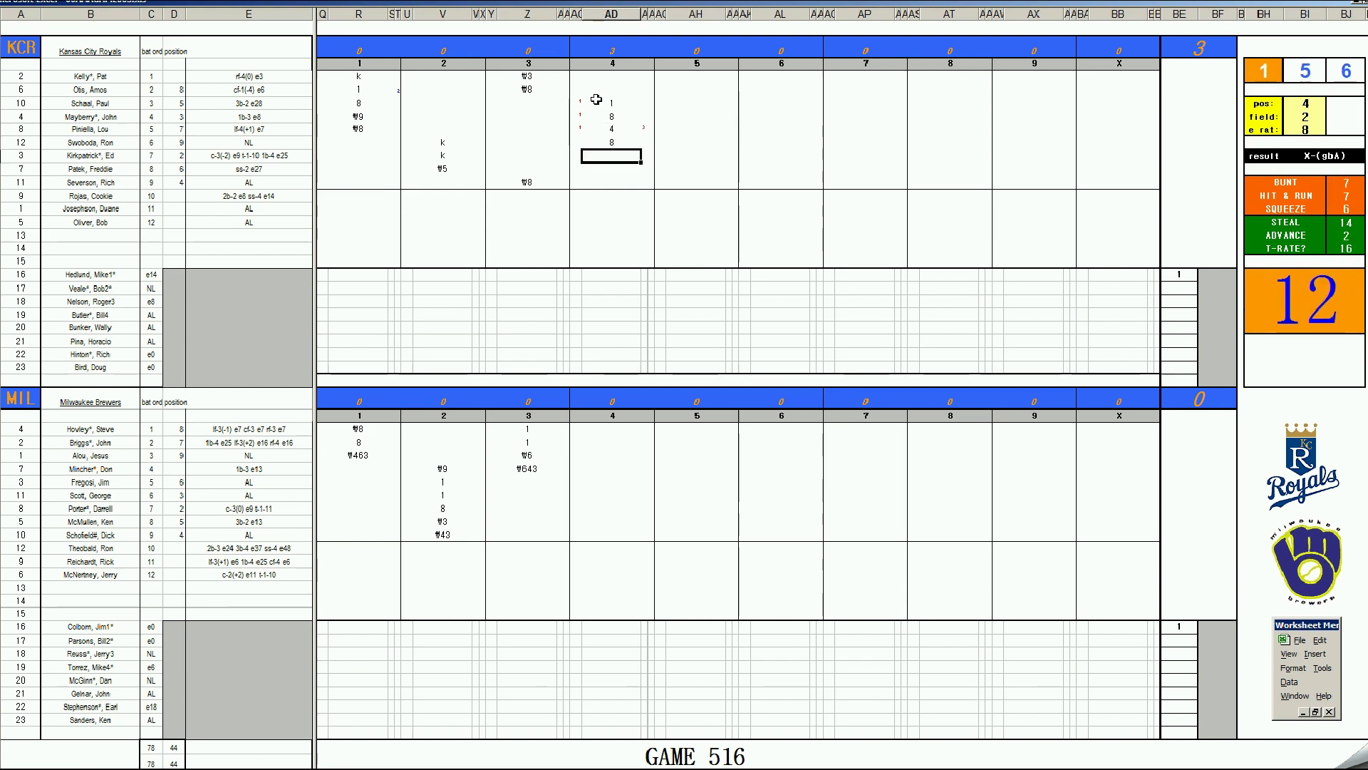
text(#463)
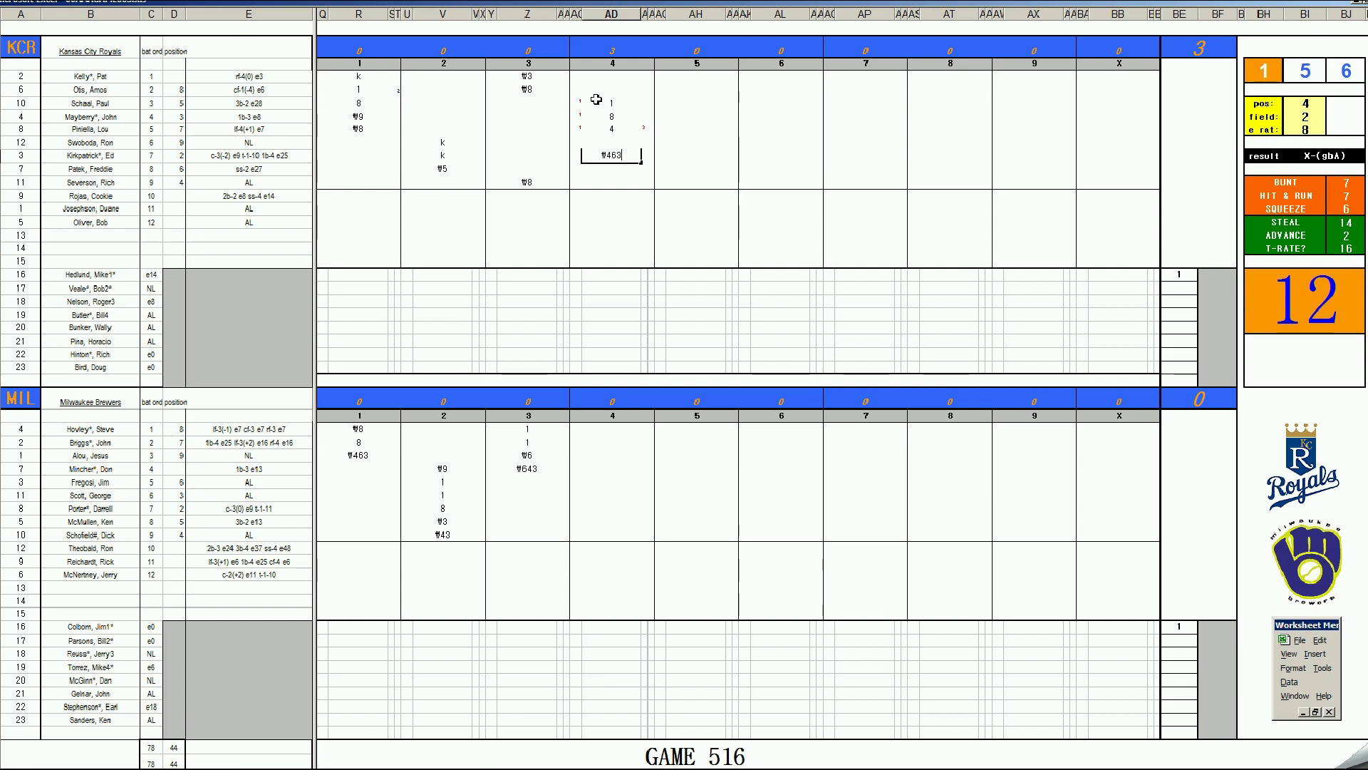
key(Return)
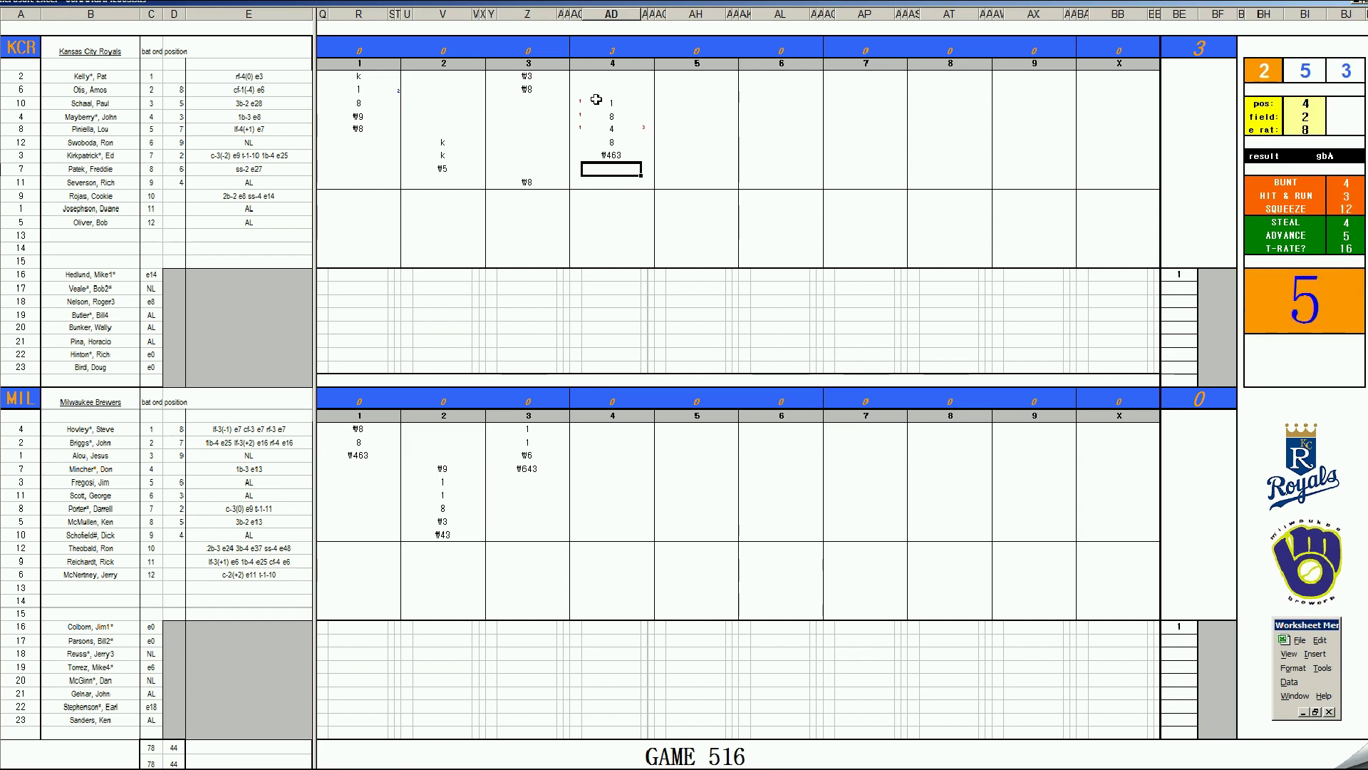
text(k)
Score Milwaukee's fifth, sixth and seventh batters in inning 4 as ♥3, ♥8 and 8
click(605, 478)
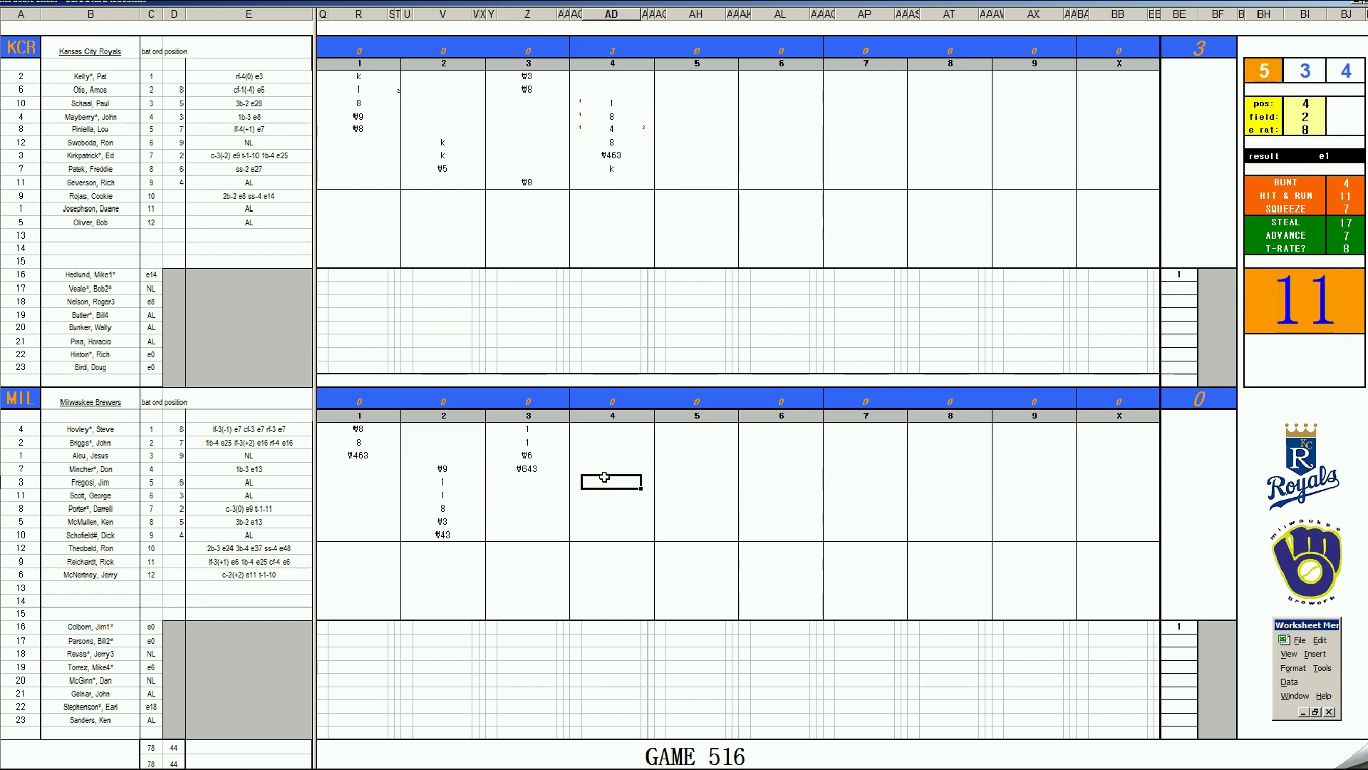
text(#3)
key(Return)
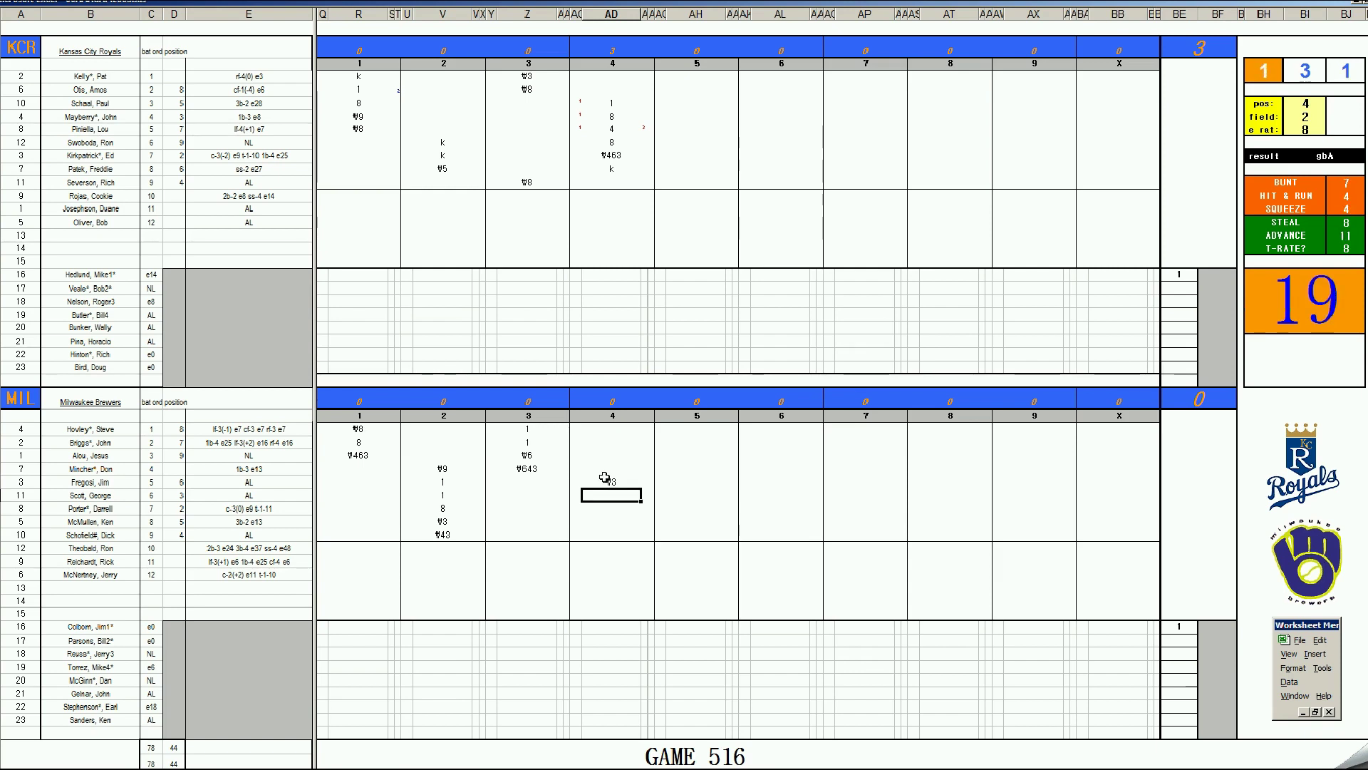
text(#8)
key(Return)
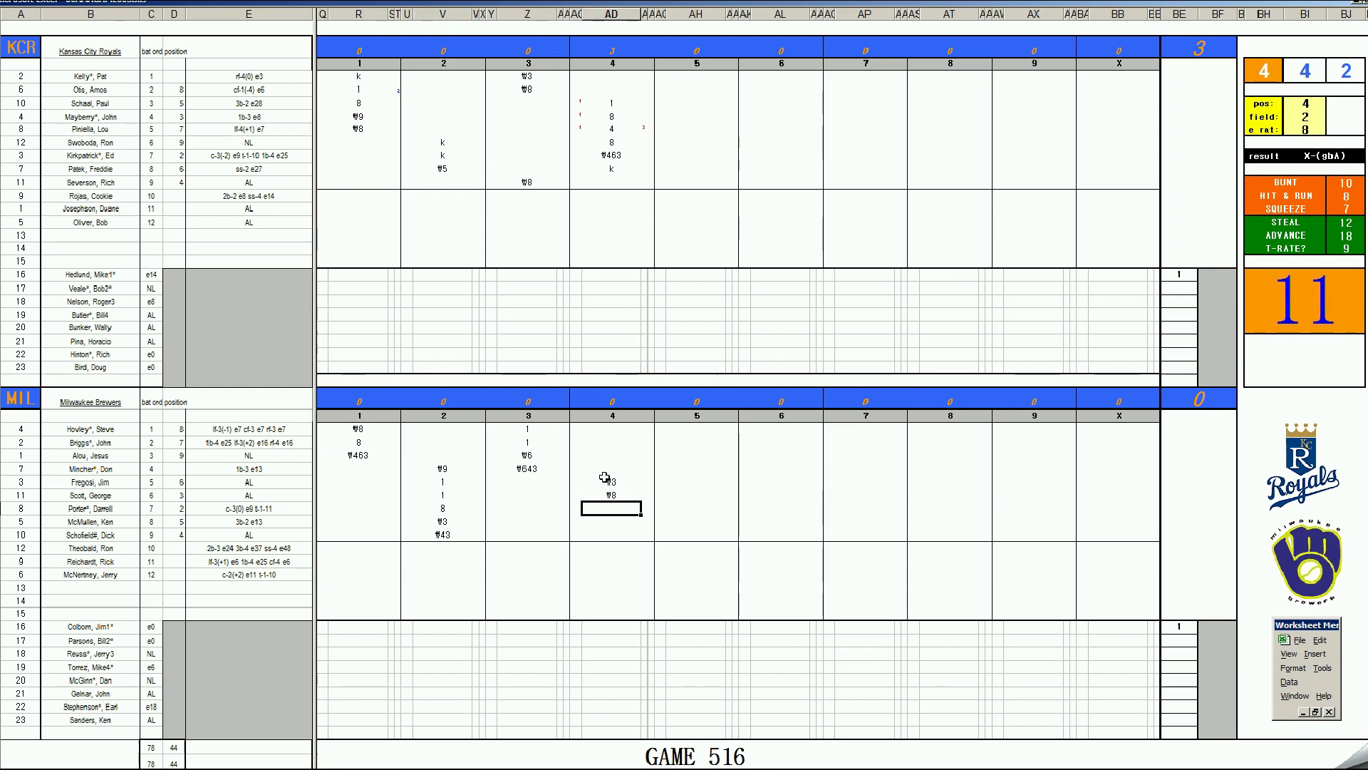
text(8)
key(Return)
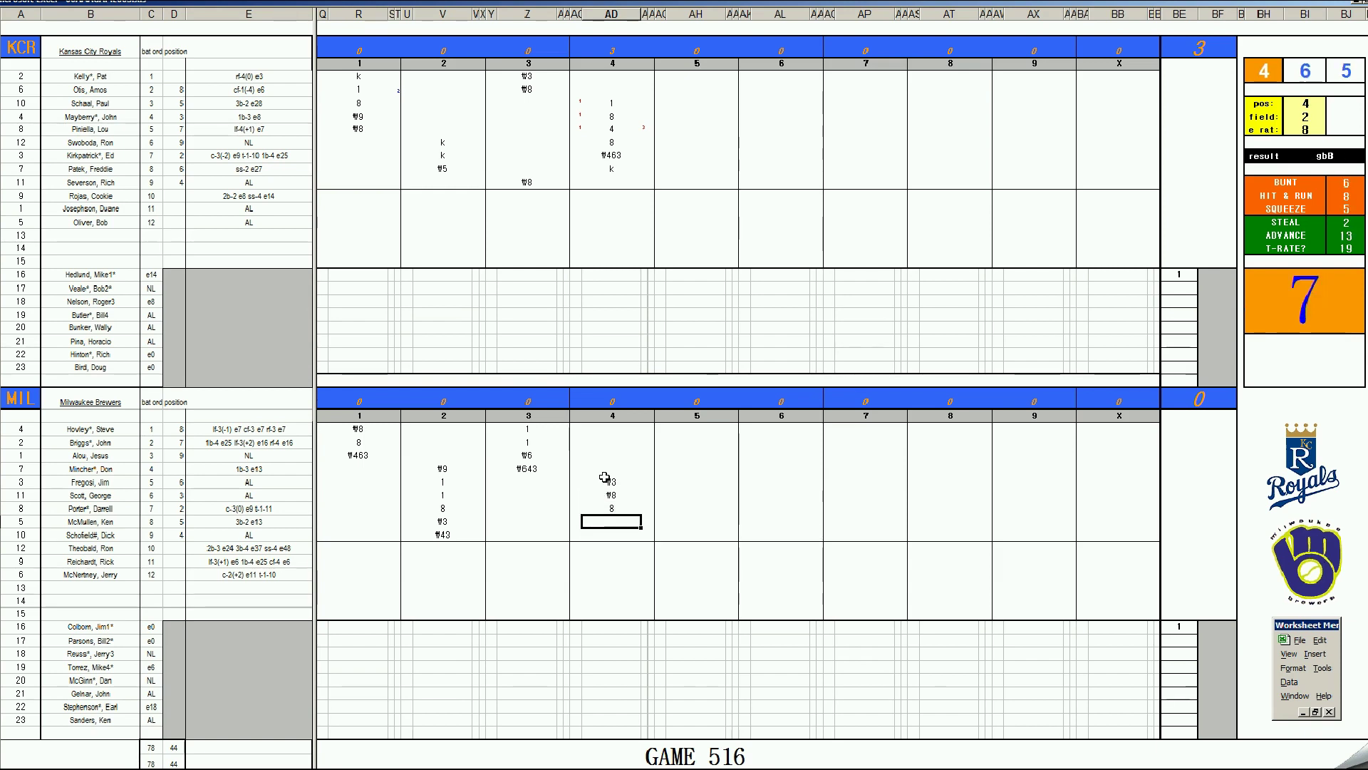
Run the fielding check with position 1, field 2 and error rating 14, and score Milwaukee's eighth batter in inning 4 as ♥13
key(ctrl+r)
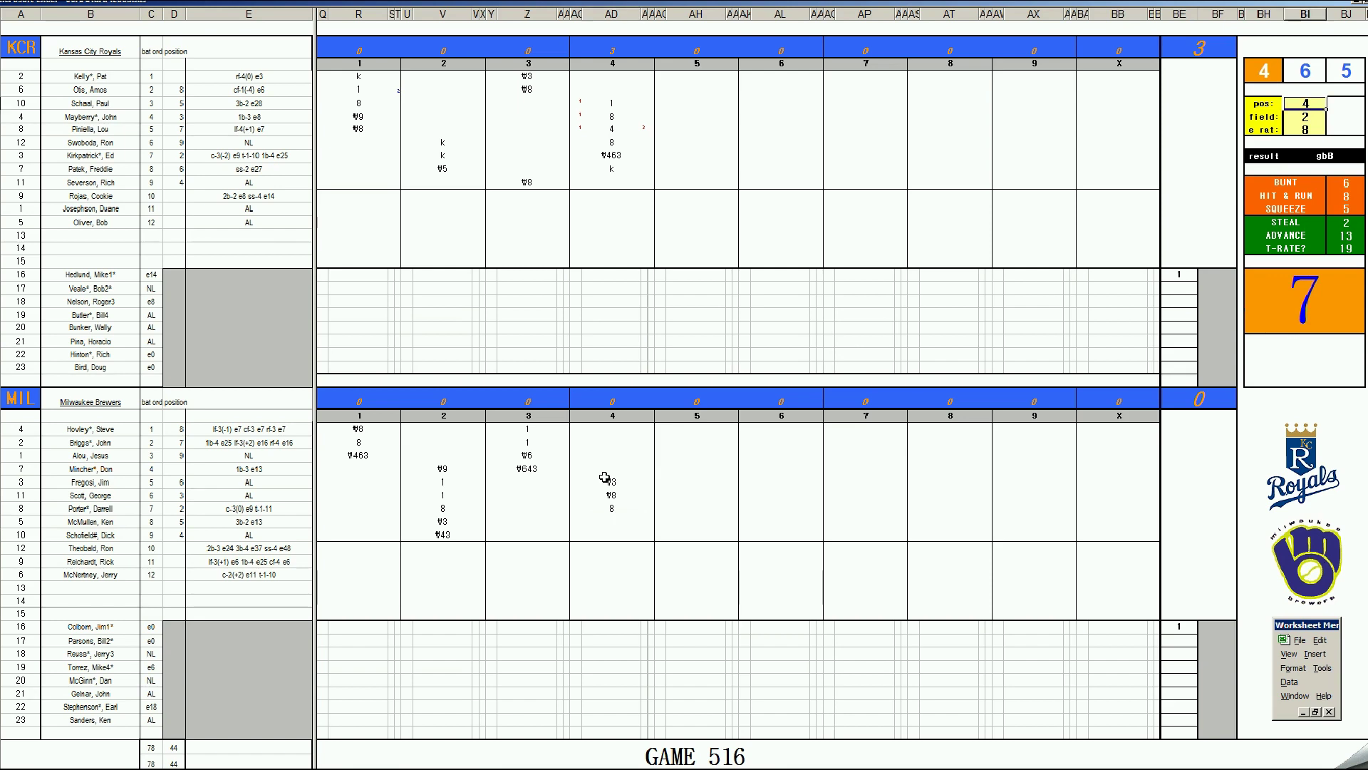
text(1)
key(Return)
key(Return)
text(14)
key(Return)
click(617, 523)
text(#13)
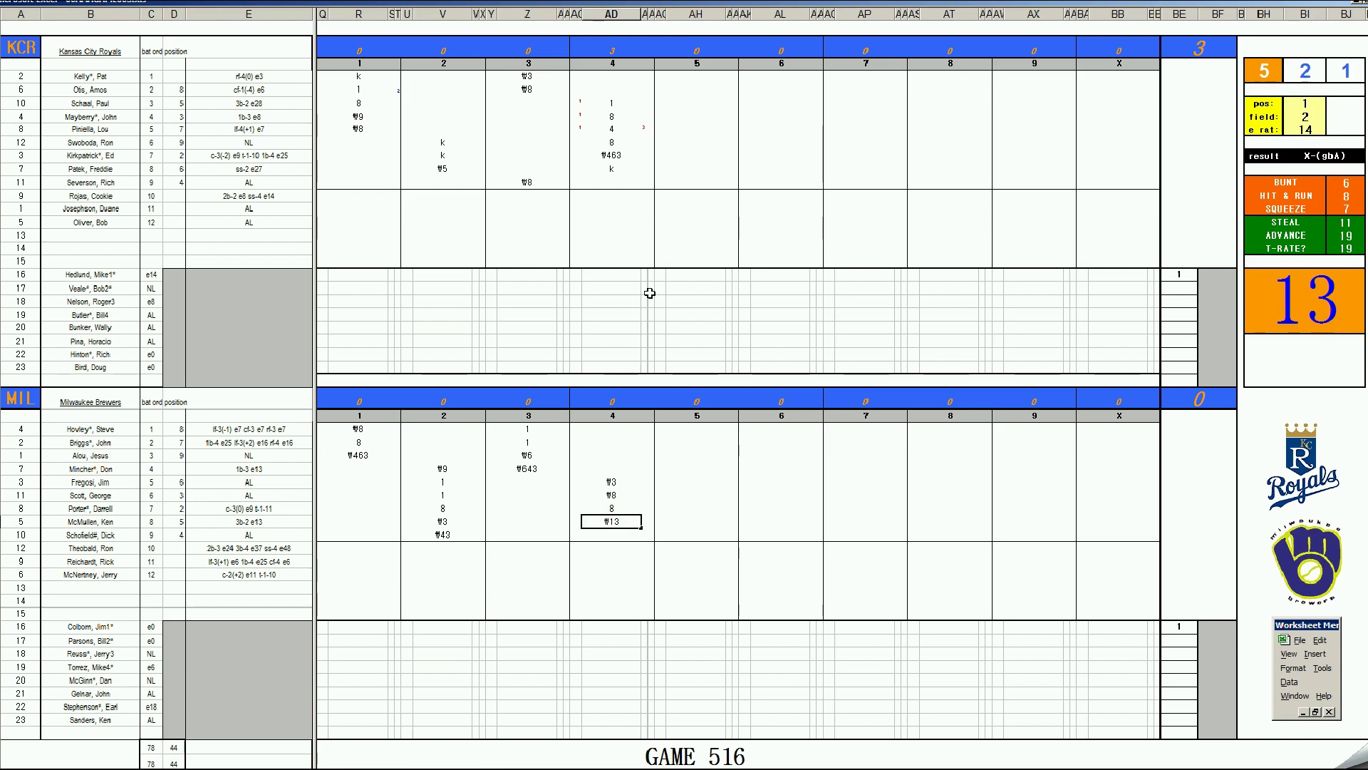
Score Kansas City's ninth and leadoff batters in inning 5 as ♥4 and 1
click(691, 186)
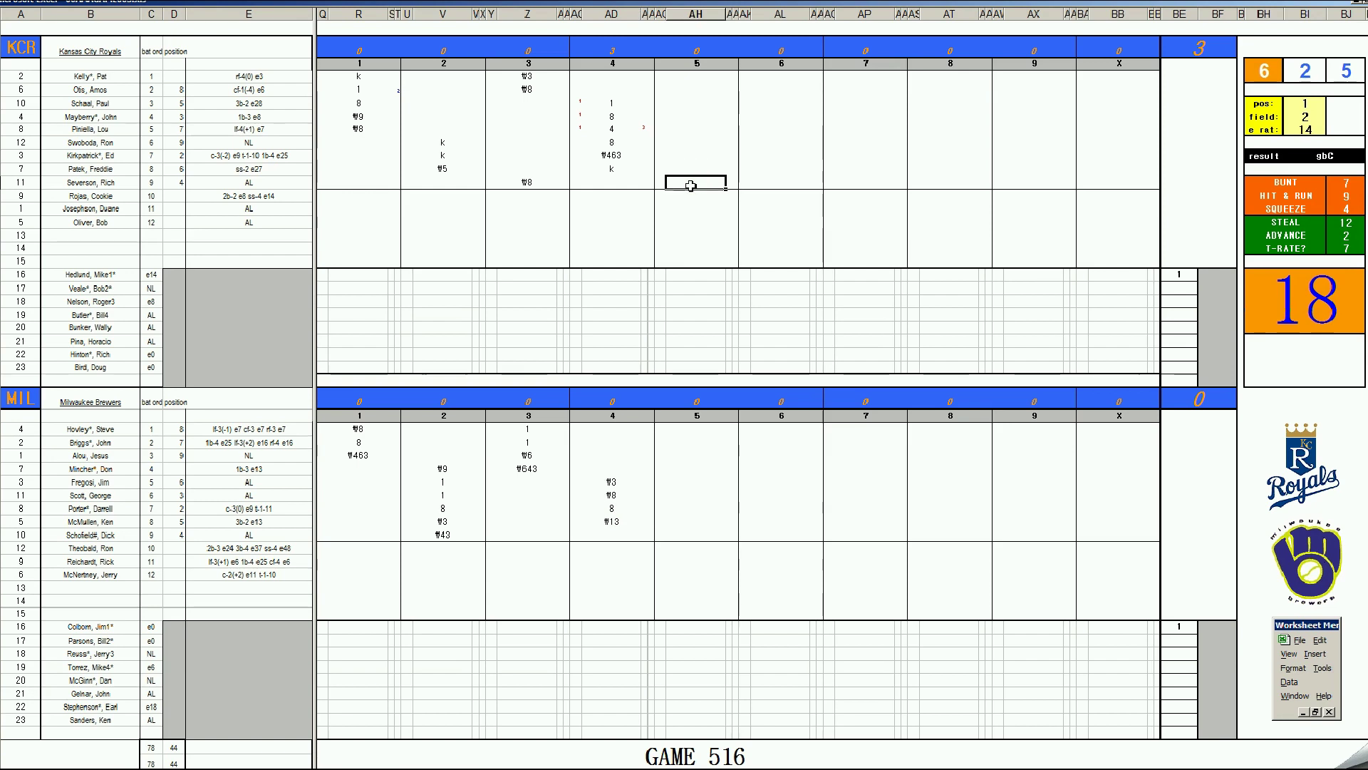
text(#)
key(Up)
key(Up)
key(Up)
key(Up)
key(Up)
key(Up)
key(Up)
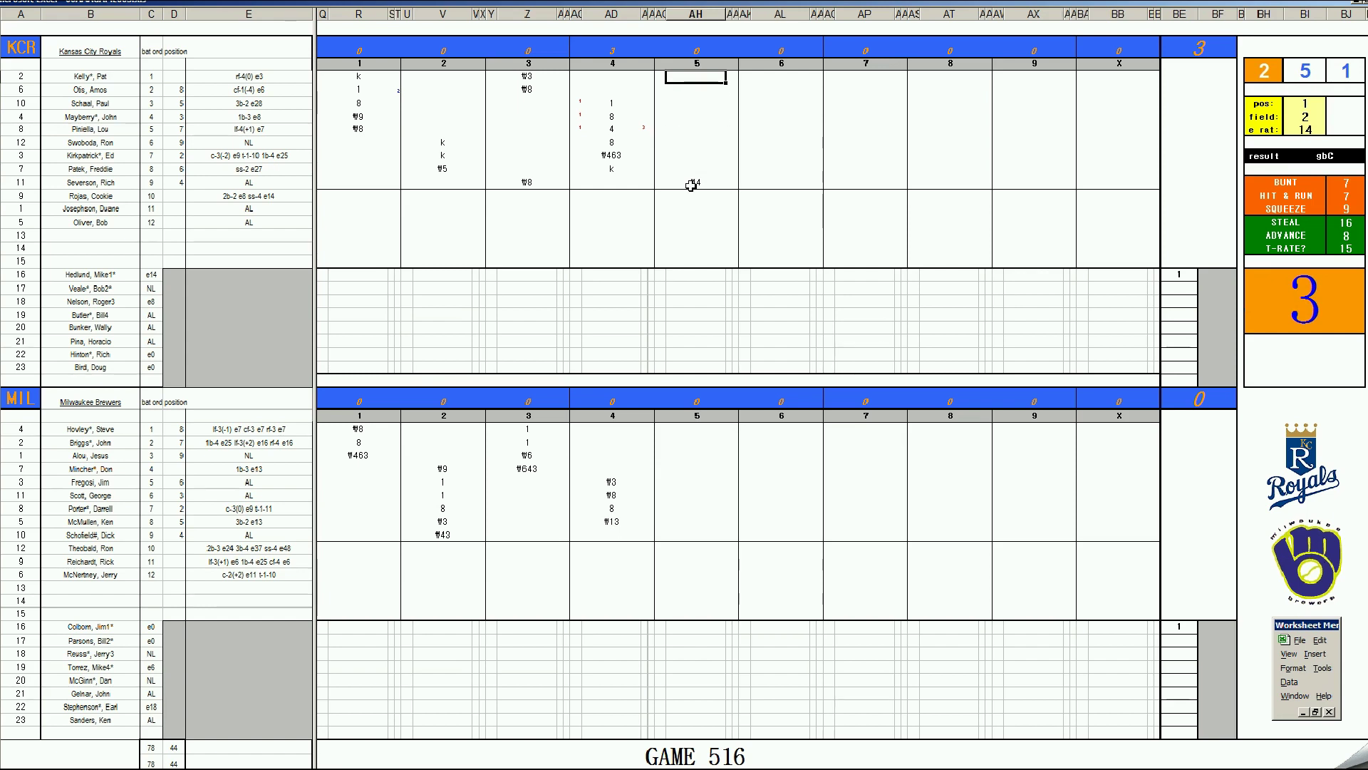
text(1)
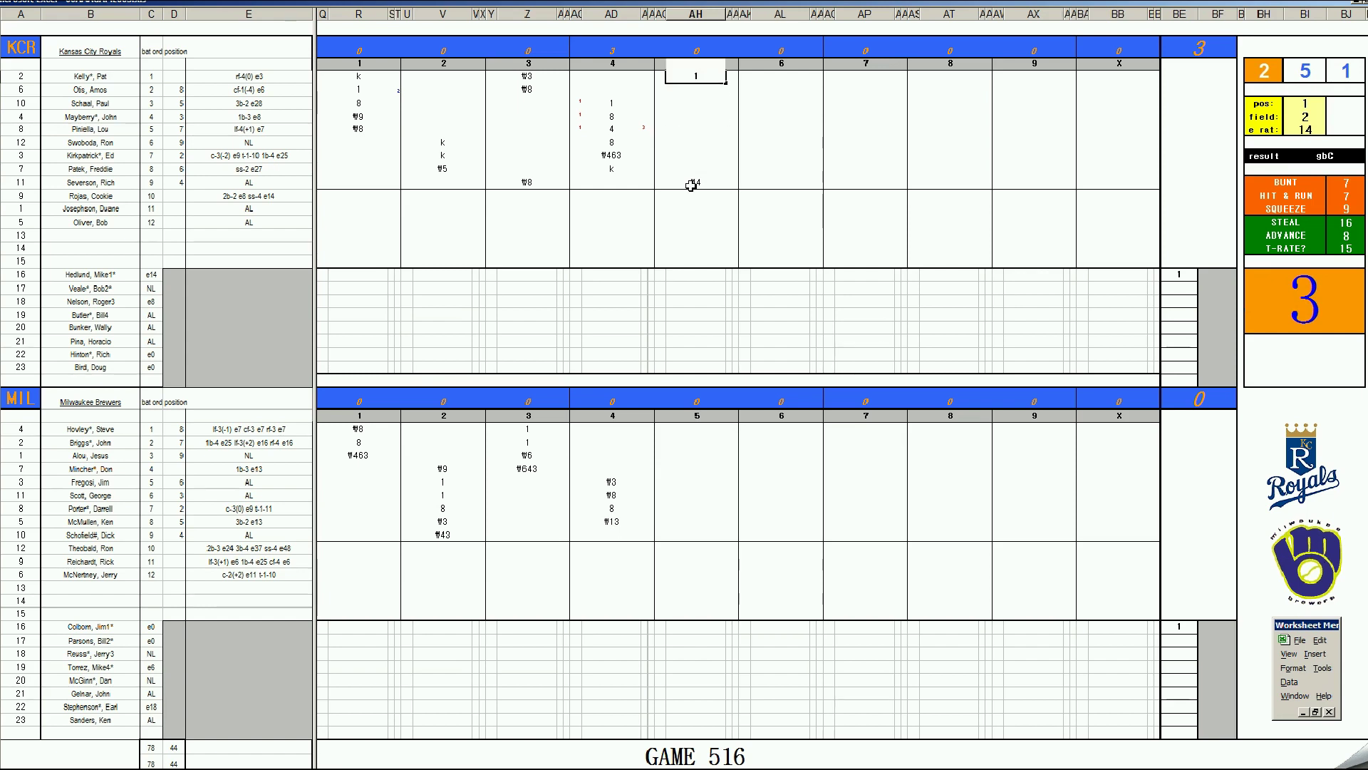
Enter s in the row of Kansas City's first listed pitcher for inning 5
key(Return)
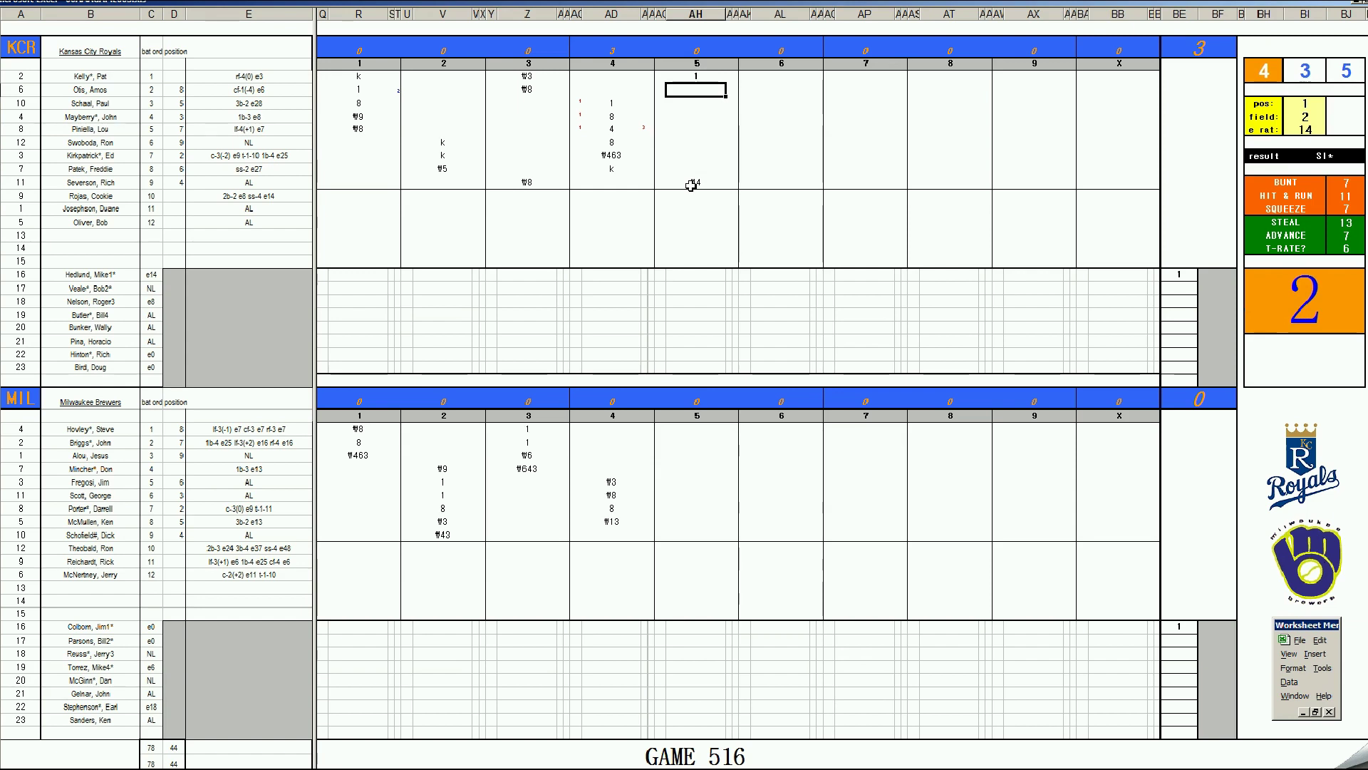
key(Down)
key(Down)
key(Down)
key(Down)
key(Down)
key(Down)
key(Down)
key(Down)
key(Down)
text(s)
Score Kansas City's substitute, tenth in the lineup list, in inning 5 as ♥7
click(705, 90)
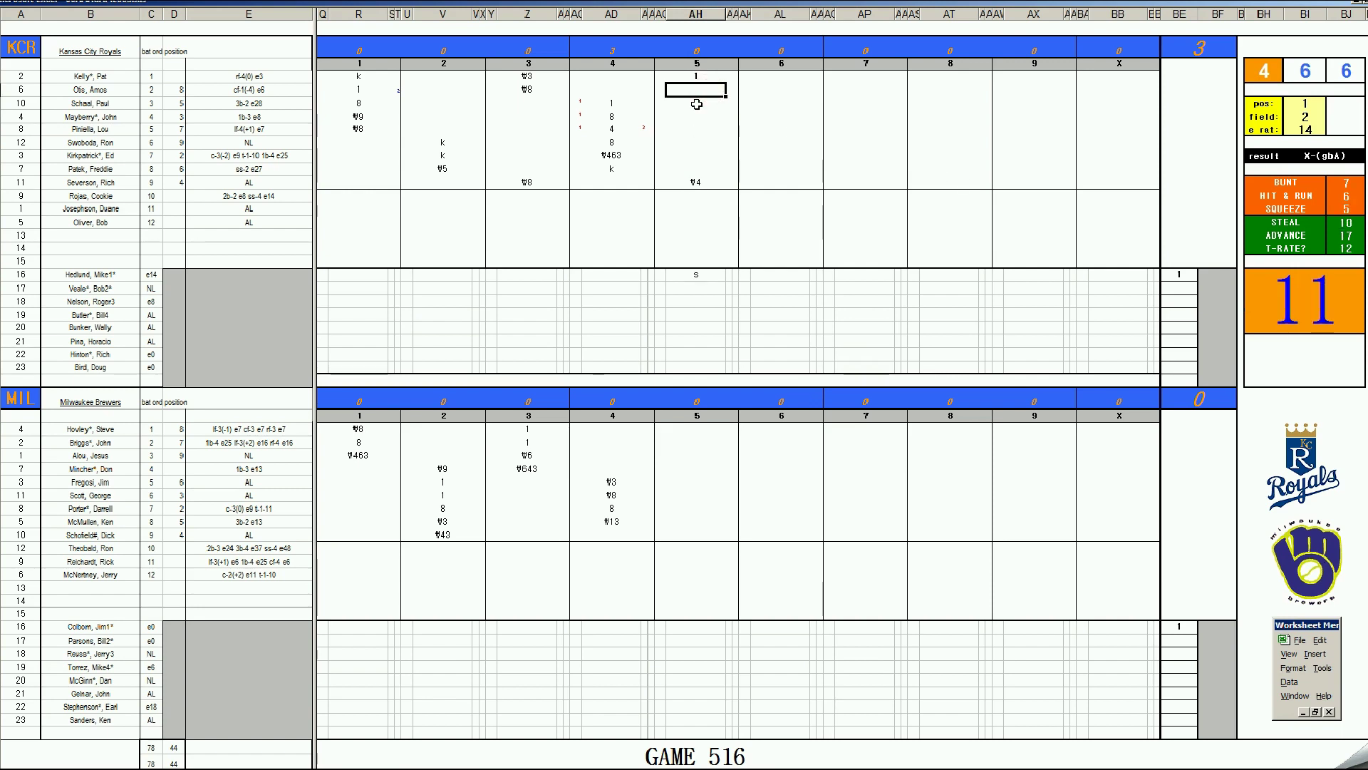
key(Down)
key(Down)
key(Down)
key(Down)
key(Down)
key(Down)
key(Down)
key(Down)
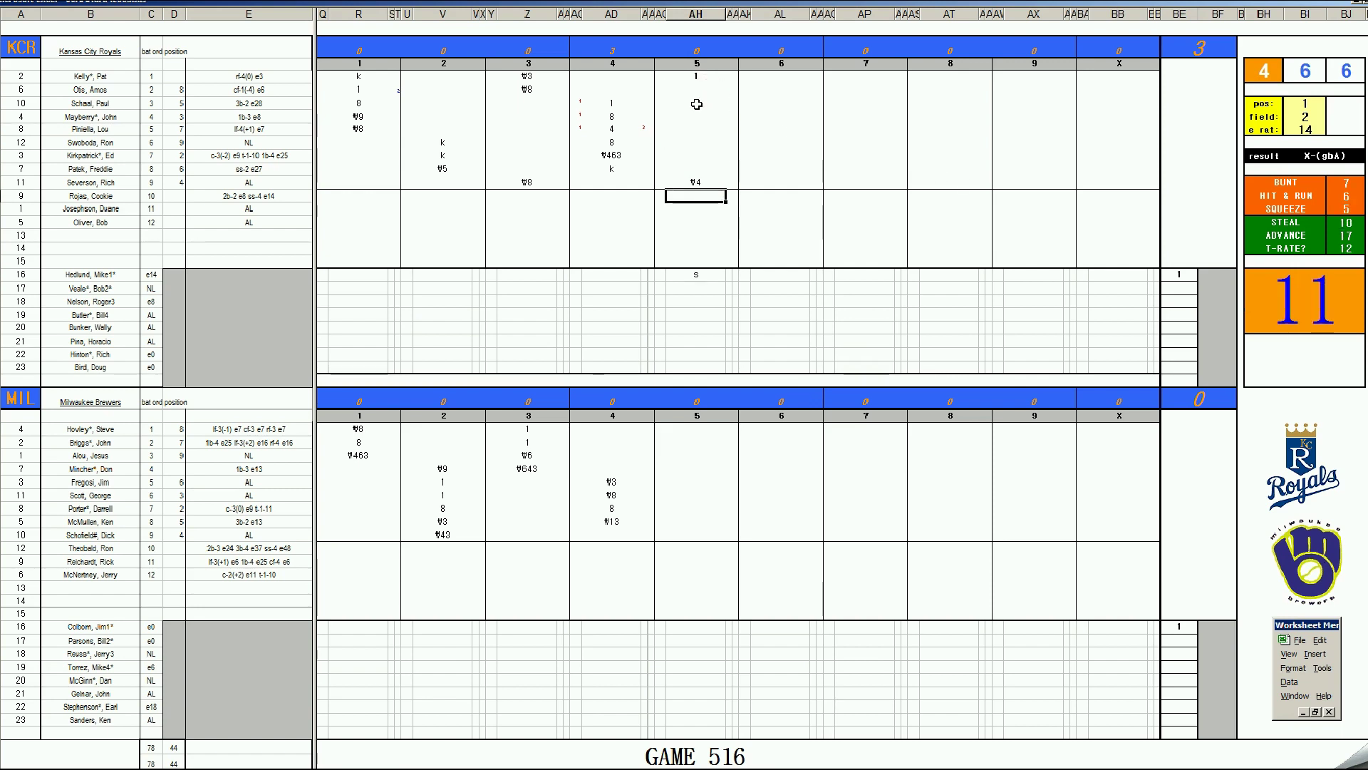
text(#7)
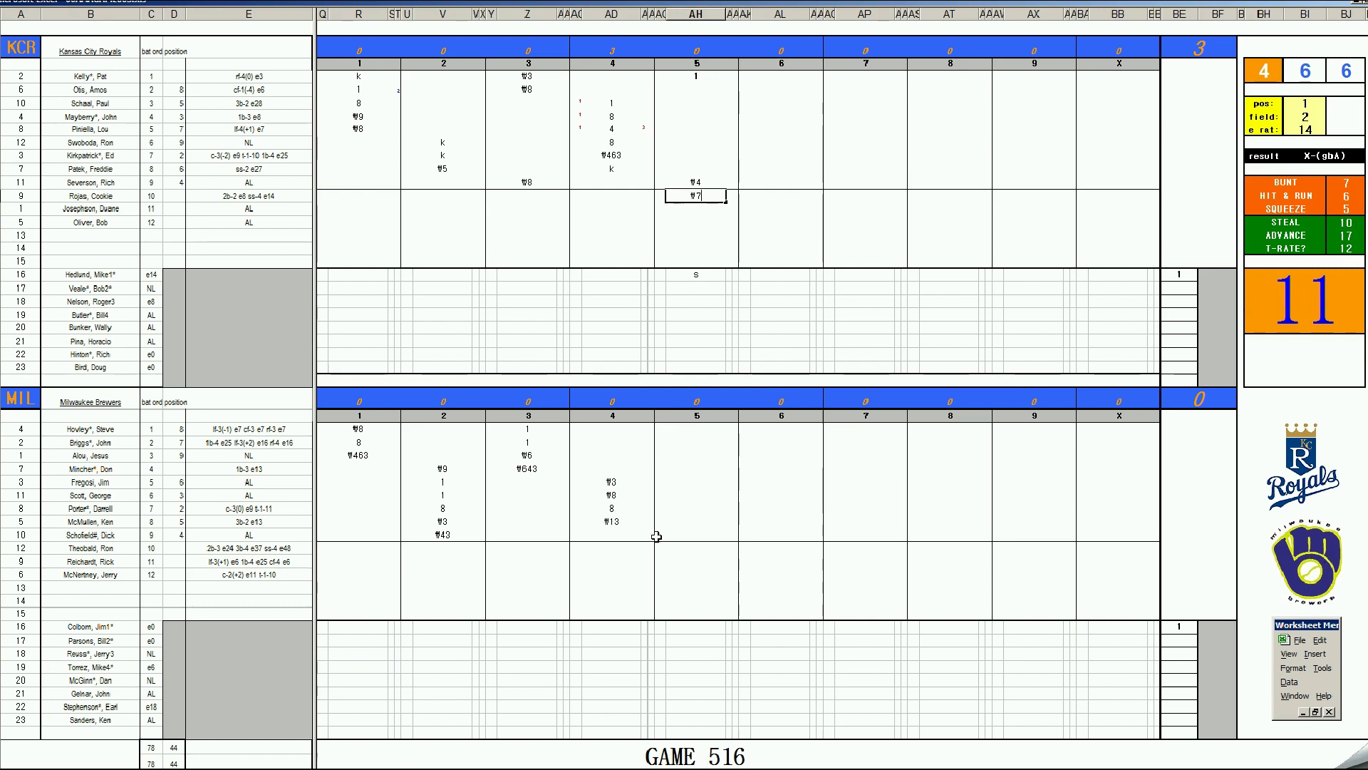
click(683, 535)
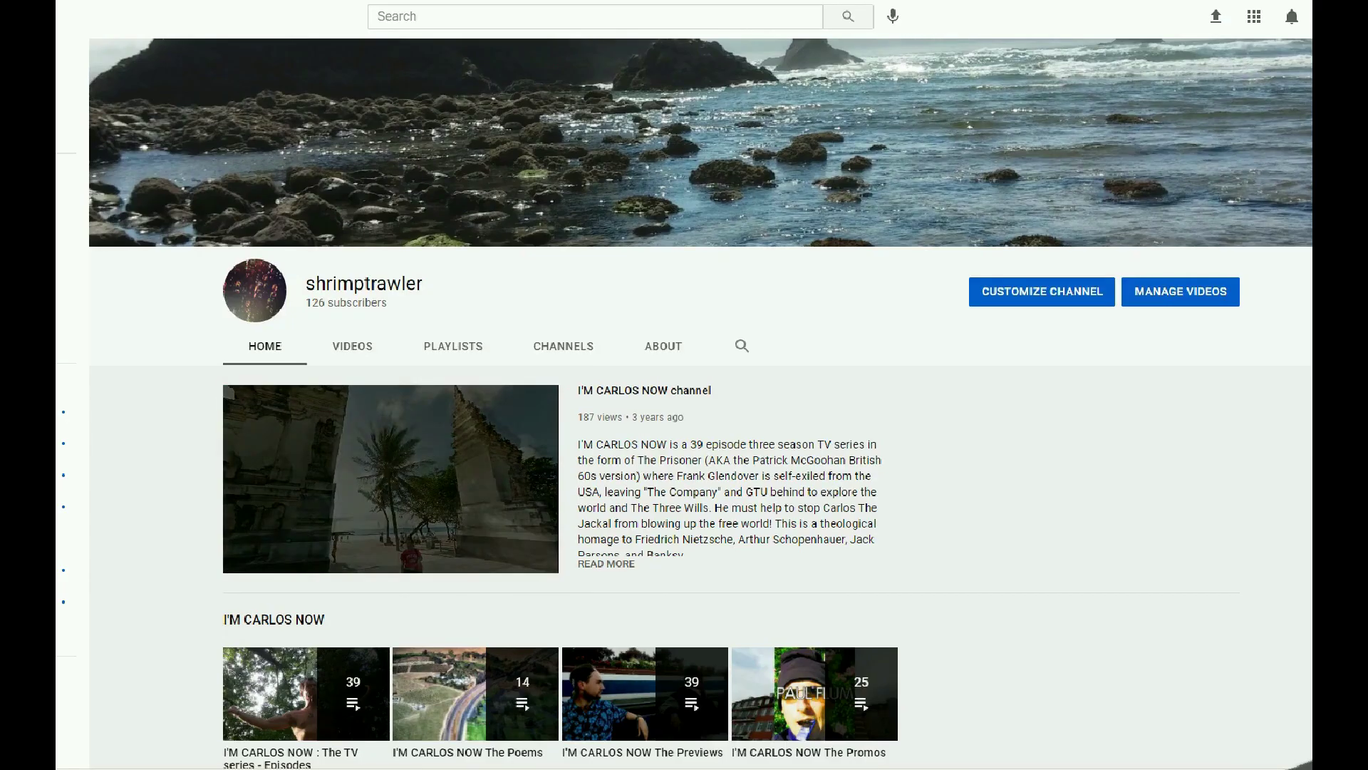
Look through the playlists and videos on the YouTube channel's home page
scroll(700, 404, down, 4)
scroll(700, 404, down, 4)
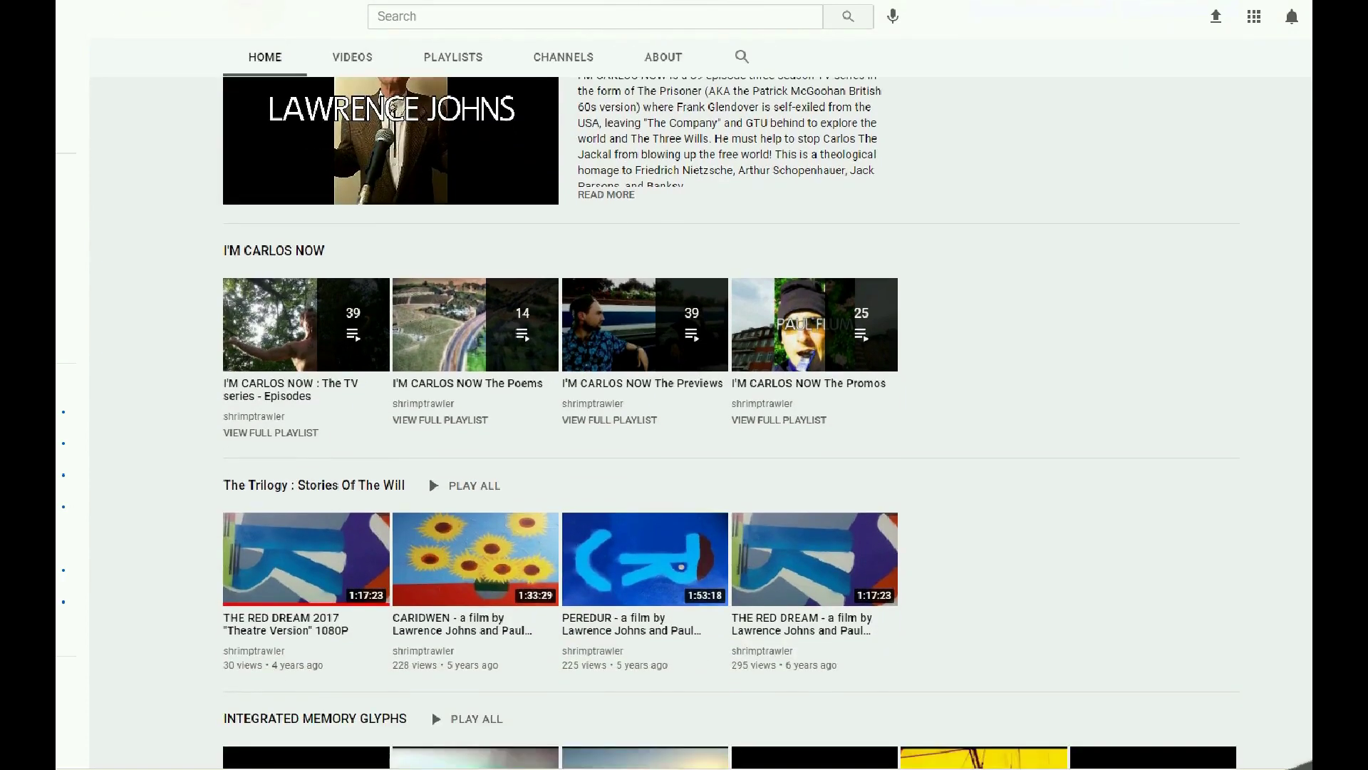
scroll(700, 404, down, 3)
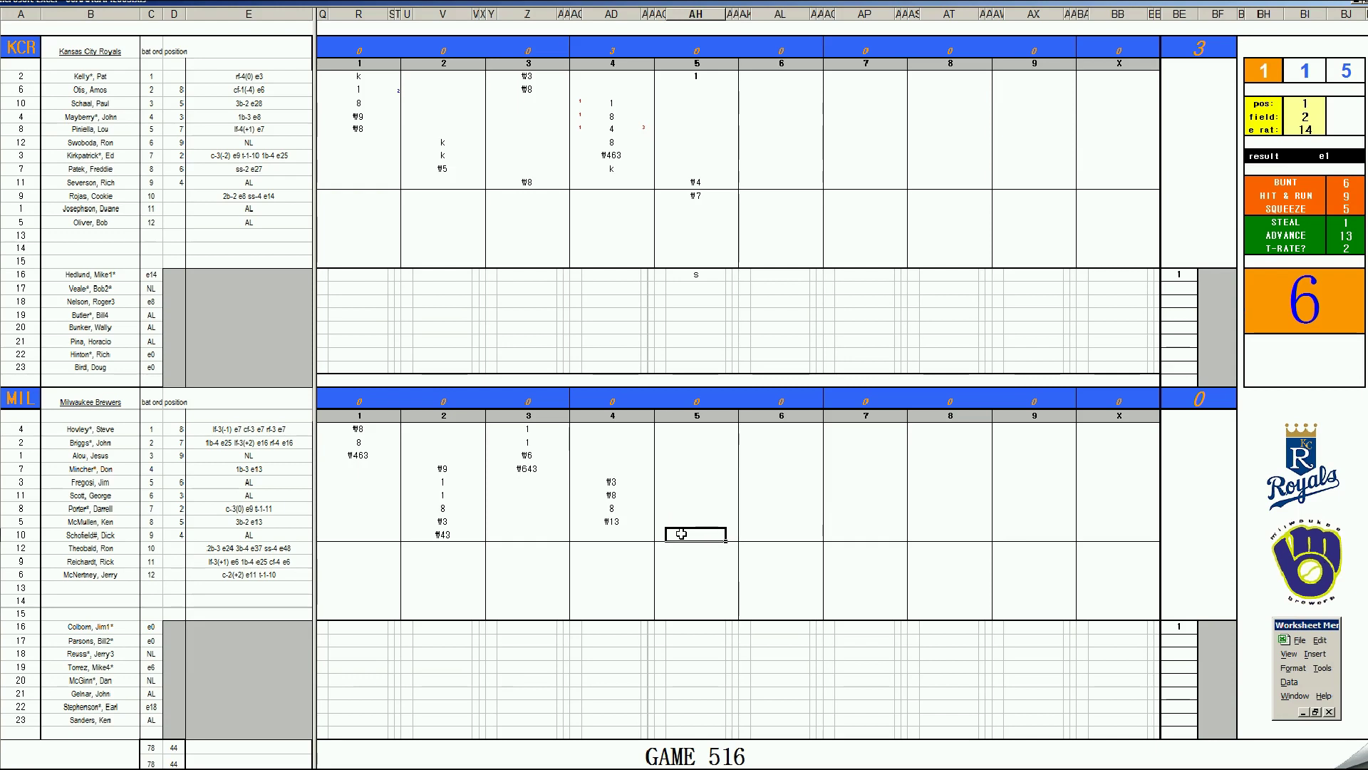
Score Milwaukee's ninth batter in inning 5 as ♥33
text(#33)
key(Up)
key(Up)
key(Up)
key(Up)
key(Up)
key(Up)
key(Up)
key(Up)
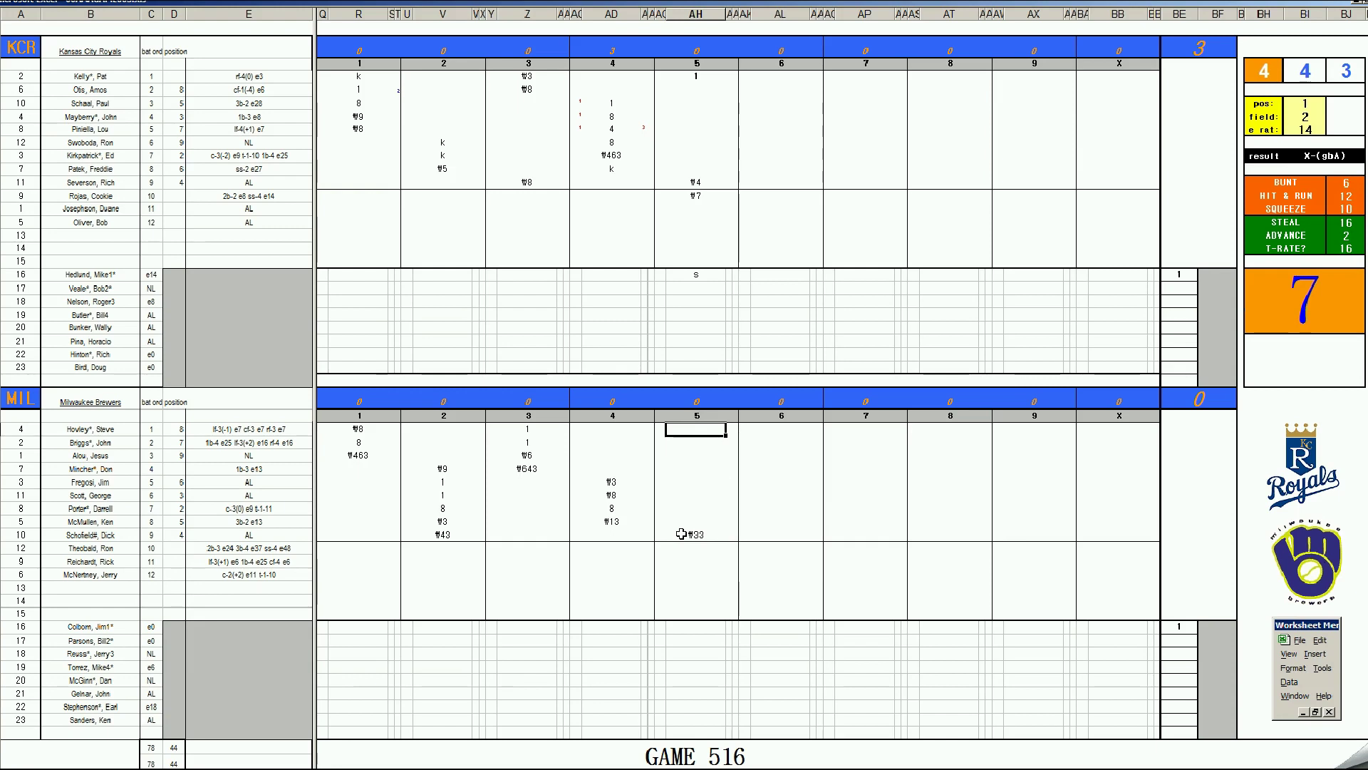
Run the fielding check with position 4, field 2 and error rating 8, and score Milwaukee's first two batters in inning 5 as ♥43 and ♥9
key(ctrl+e)
text(4)
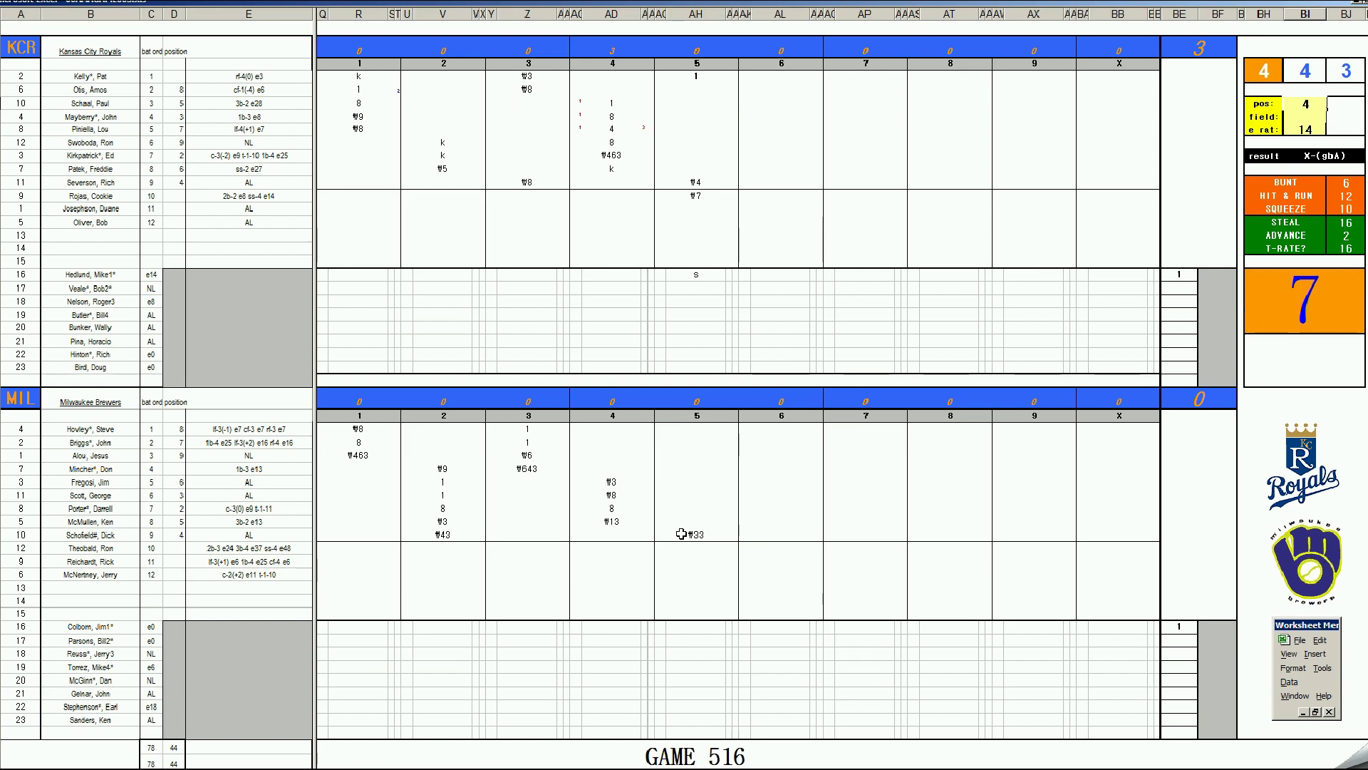
key(Return)
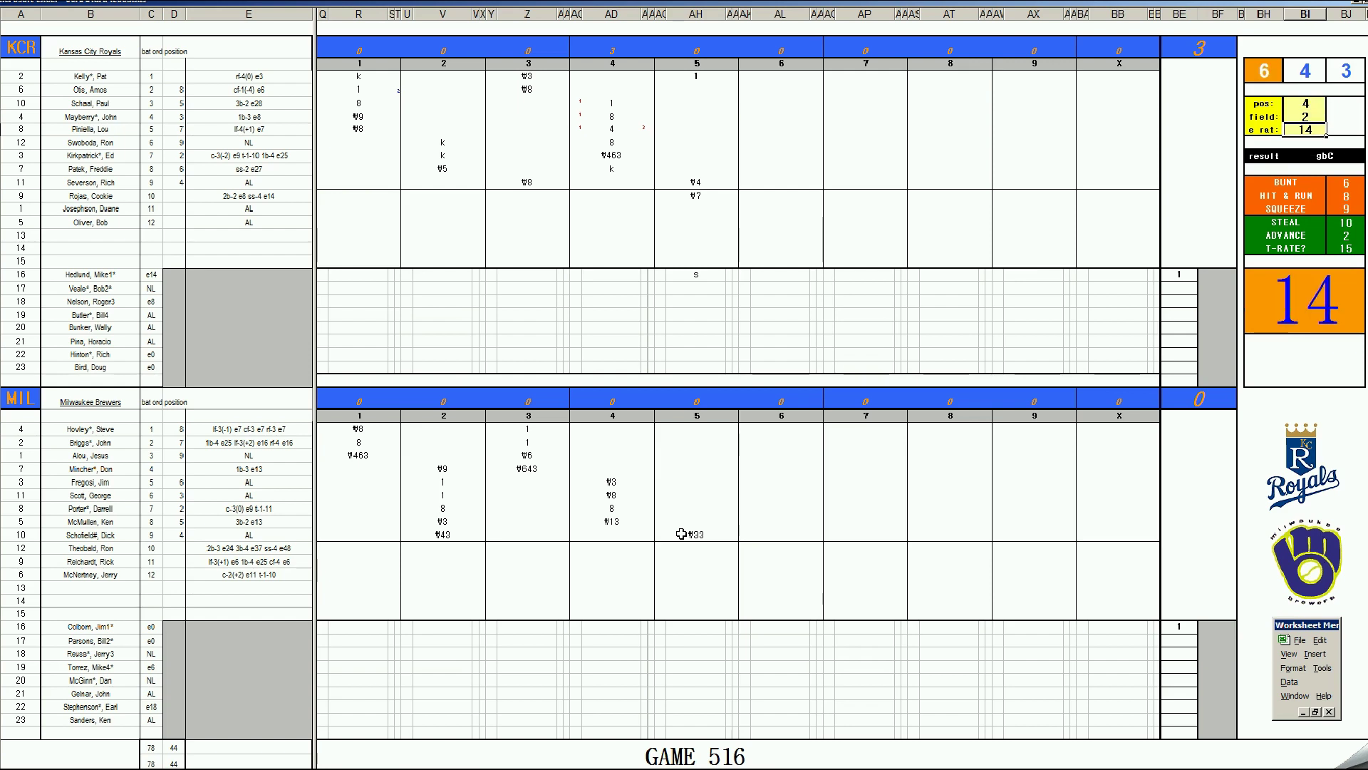
click(697, 430)
text(#43)
key(Return)
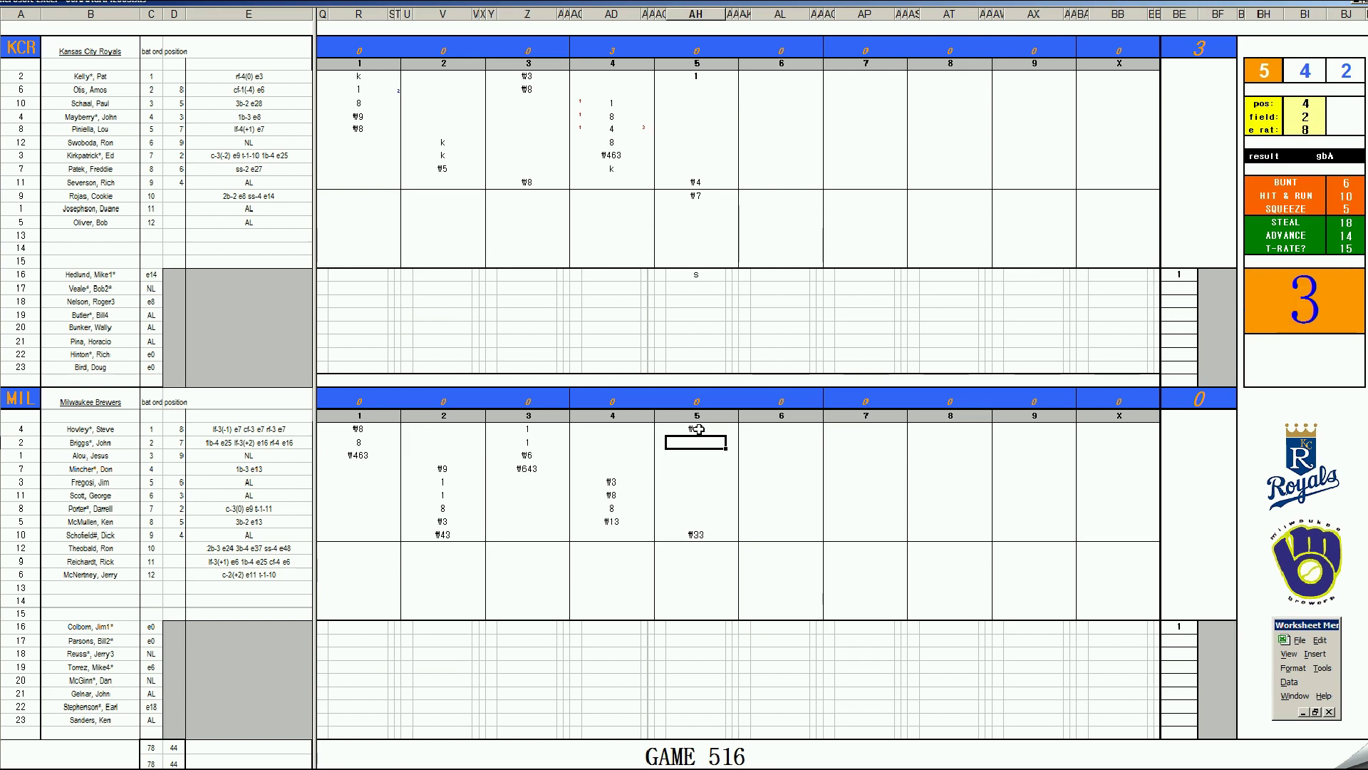
text(#9)
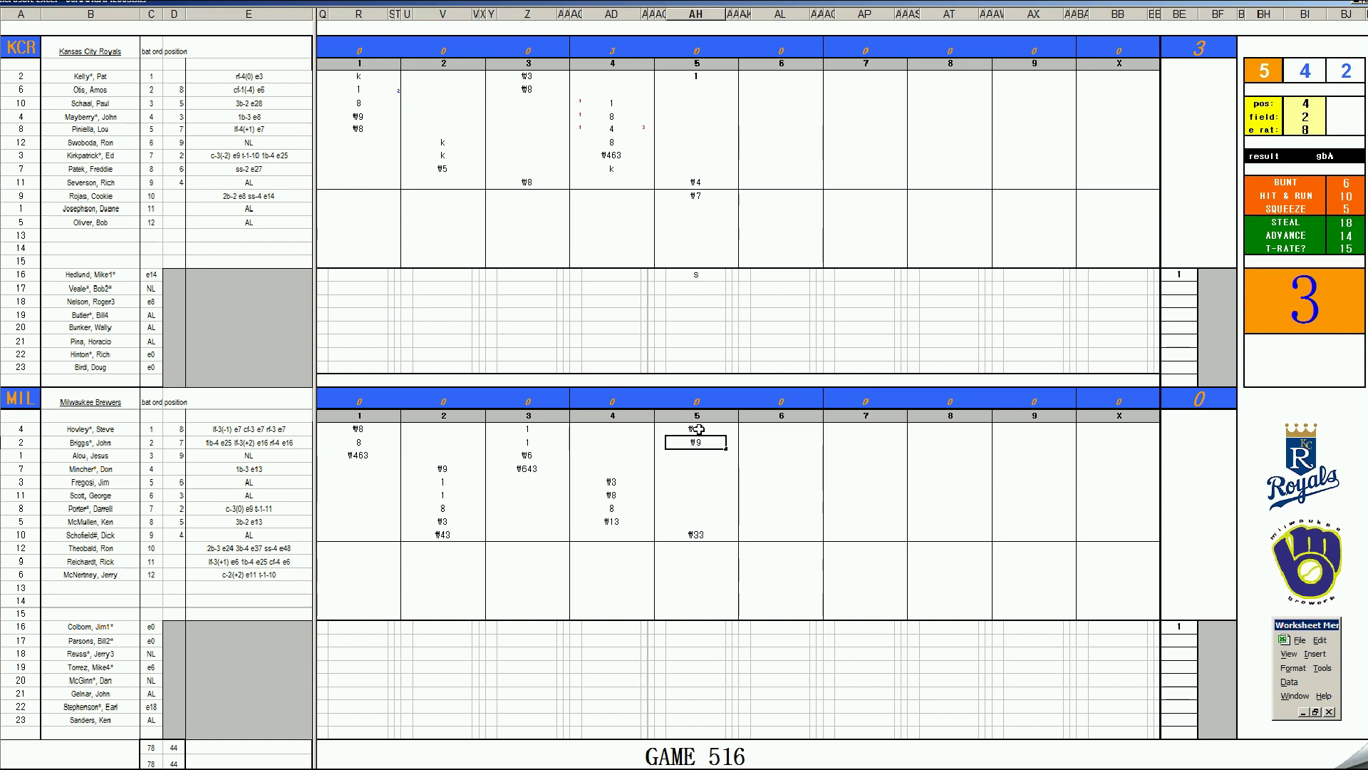
Score Kansas City's third, fourth, fifth and sixth batters in inning 6 as ♥7, 2, ♥9 and k
click(773, 103)
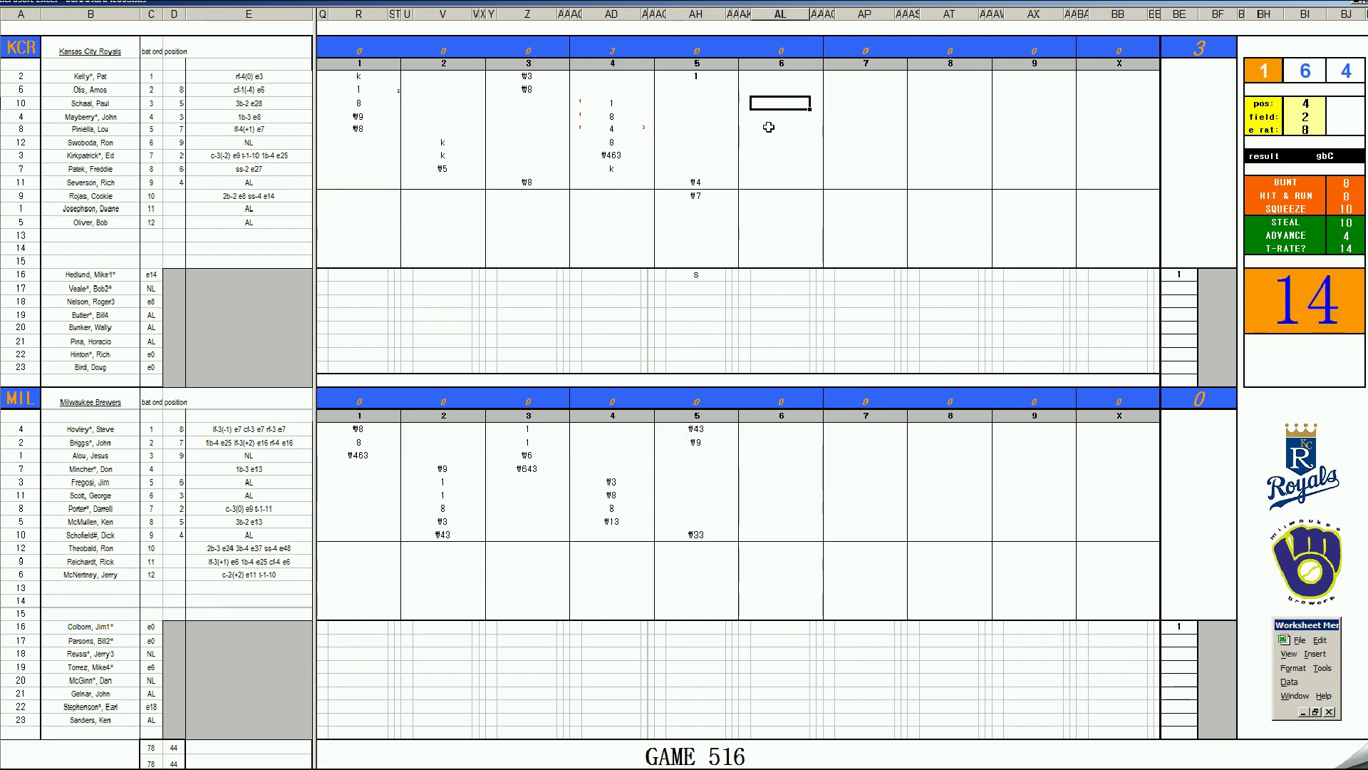
text(#7)
key(Return)
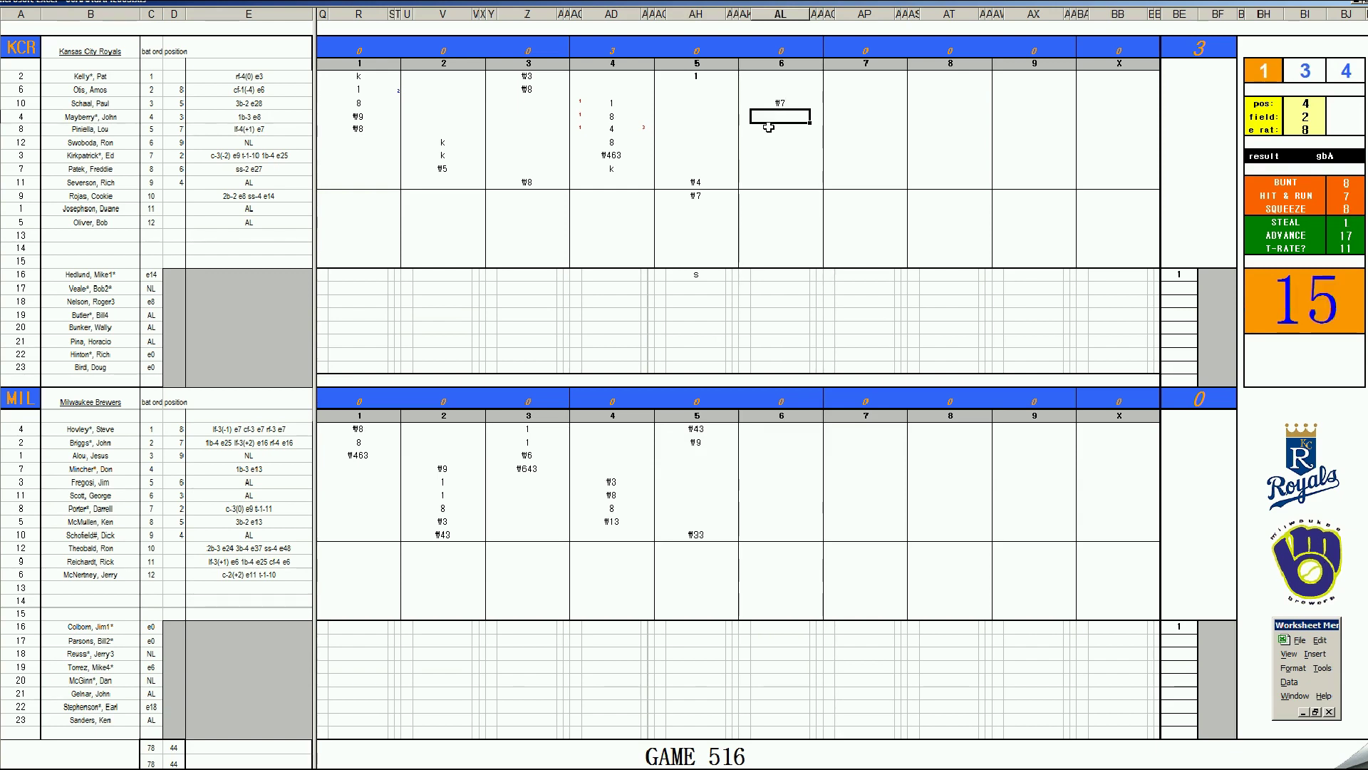
text(2)
key(Return)
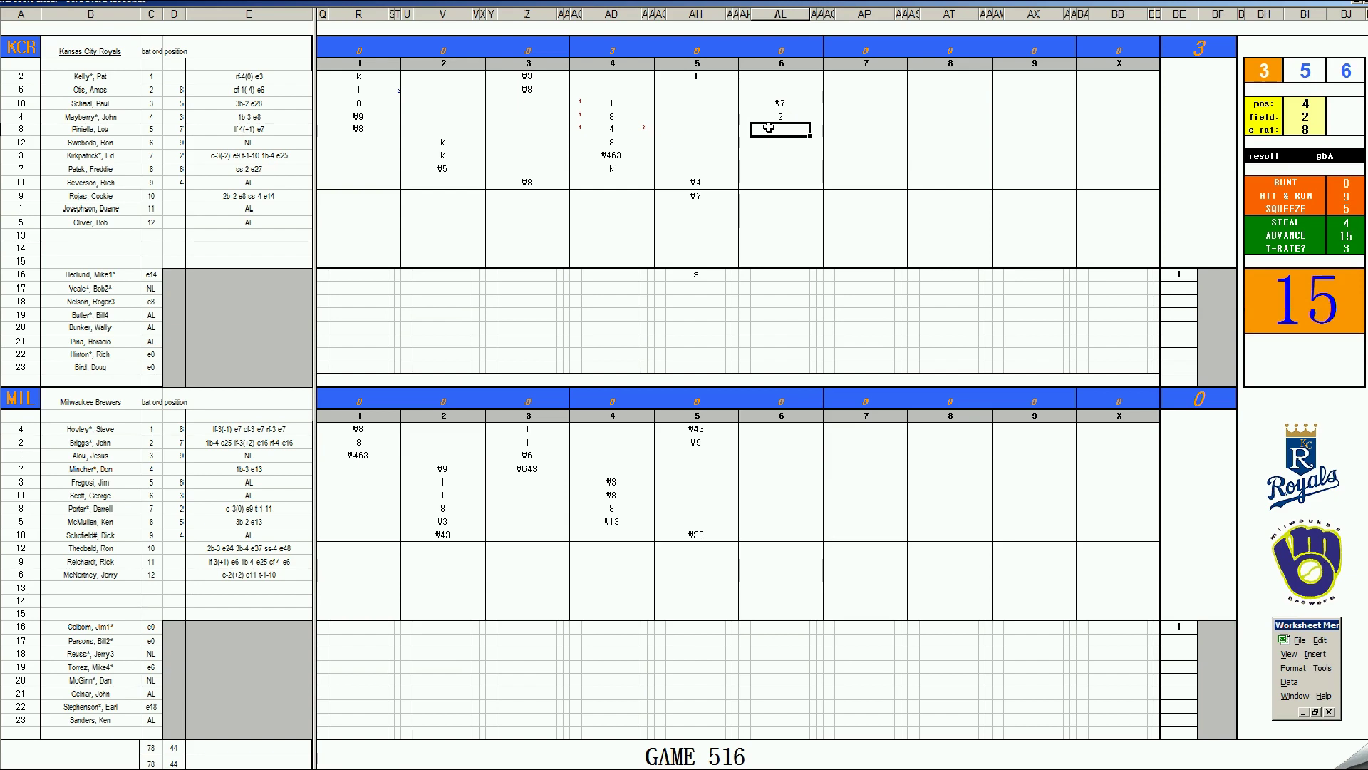
text(#9)
key(Return)
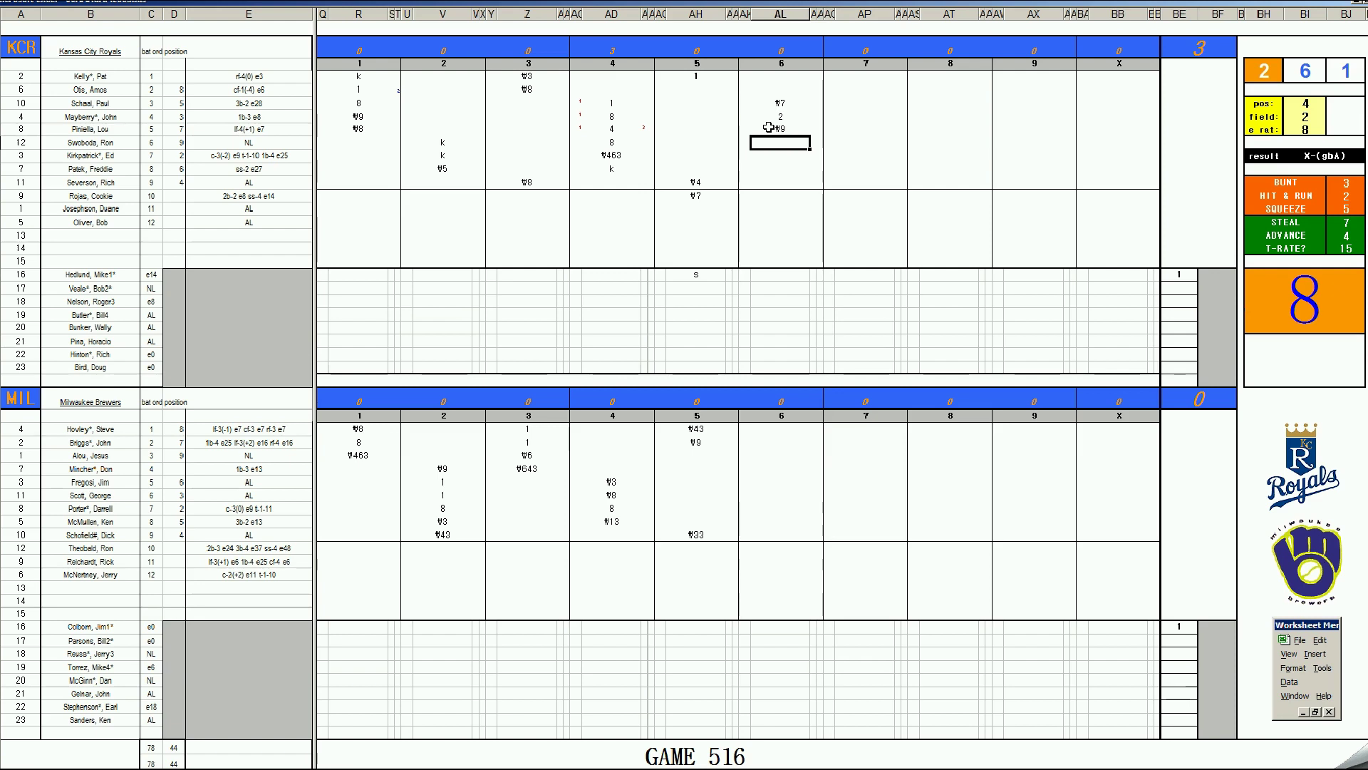
text(k)
Score Milwaukee's third, fourth and fifth batters in inning 6 as ♥4, ♥43 and 8
click(760, 454)
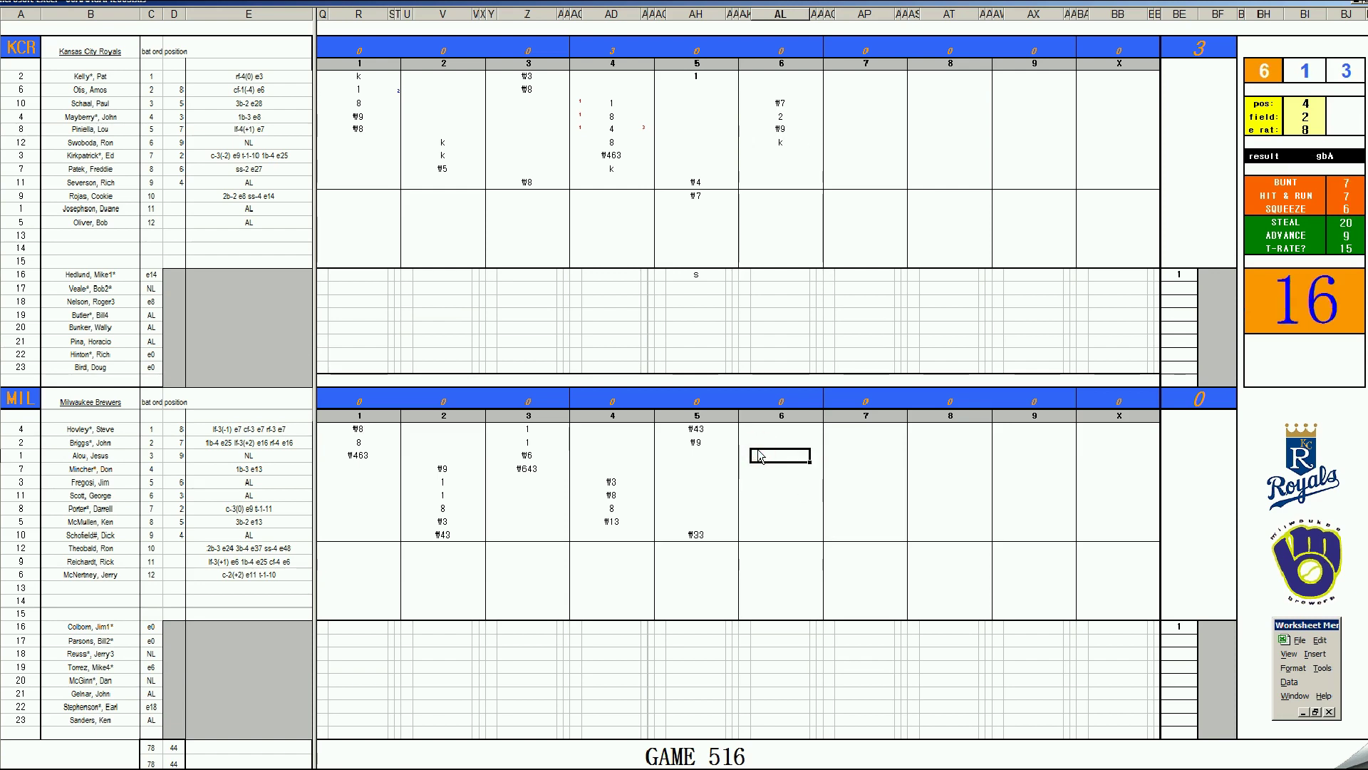
text(#4)
key(Return)
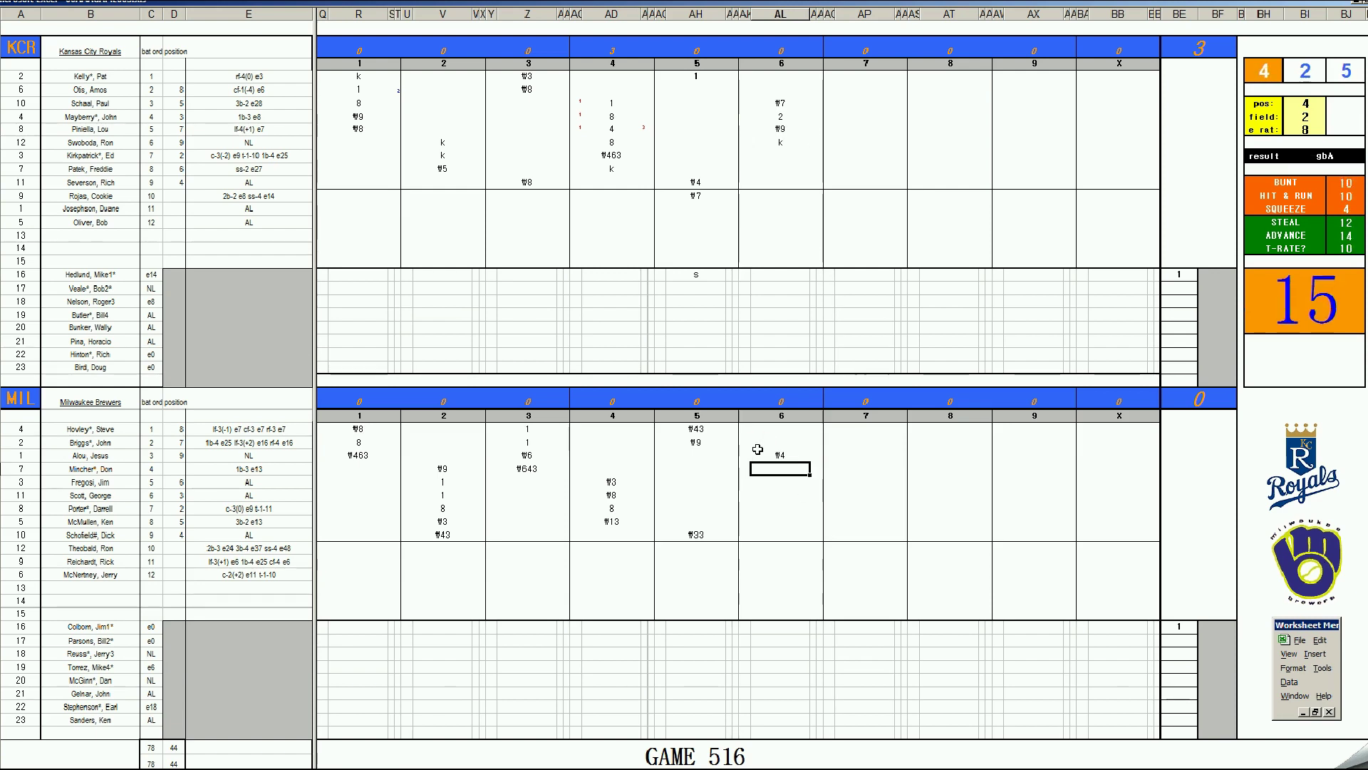
key(ctrl+Home)
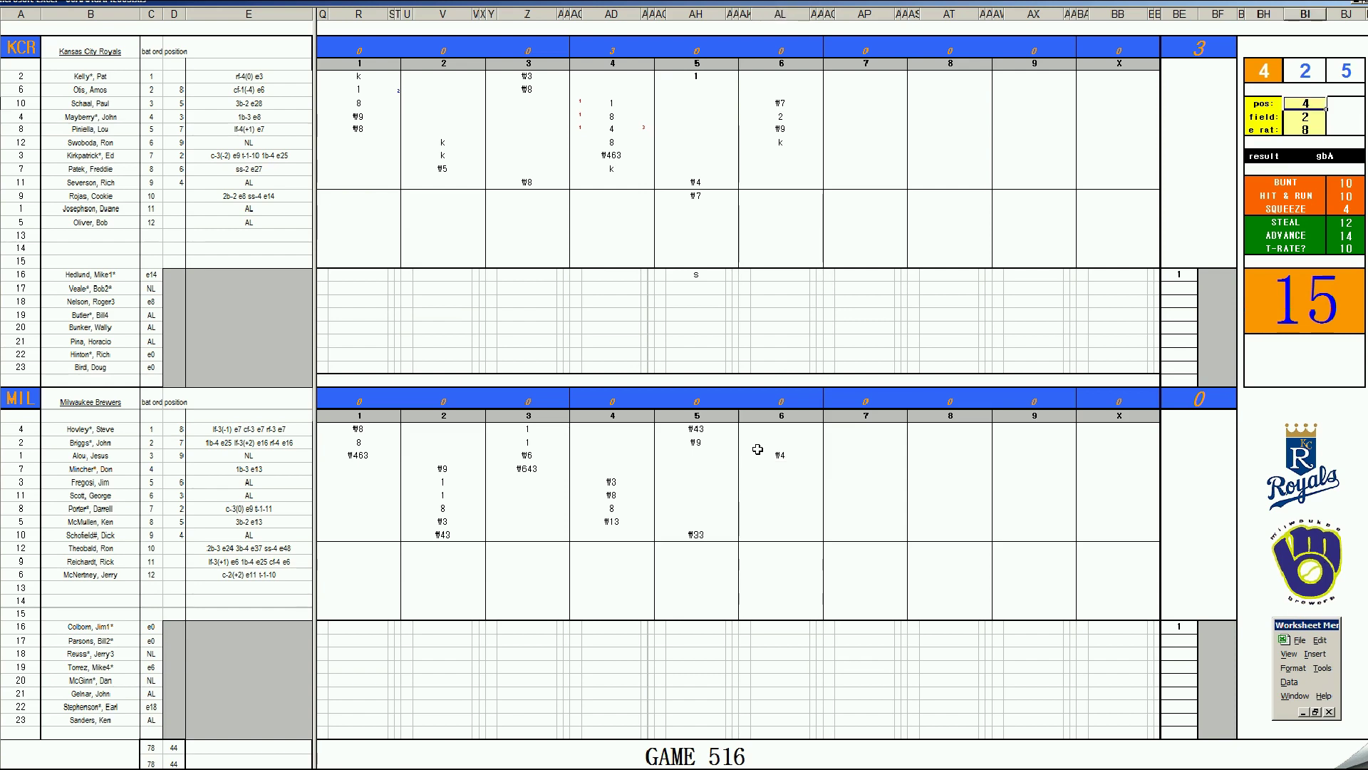
click(770, 470)
text(#43)
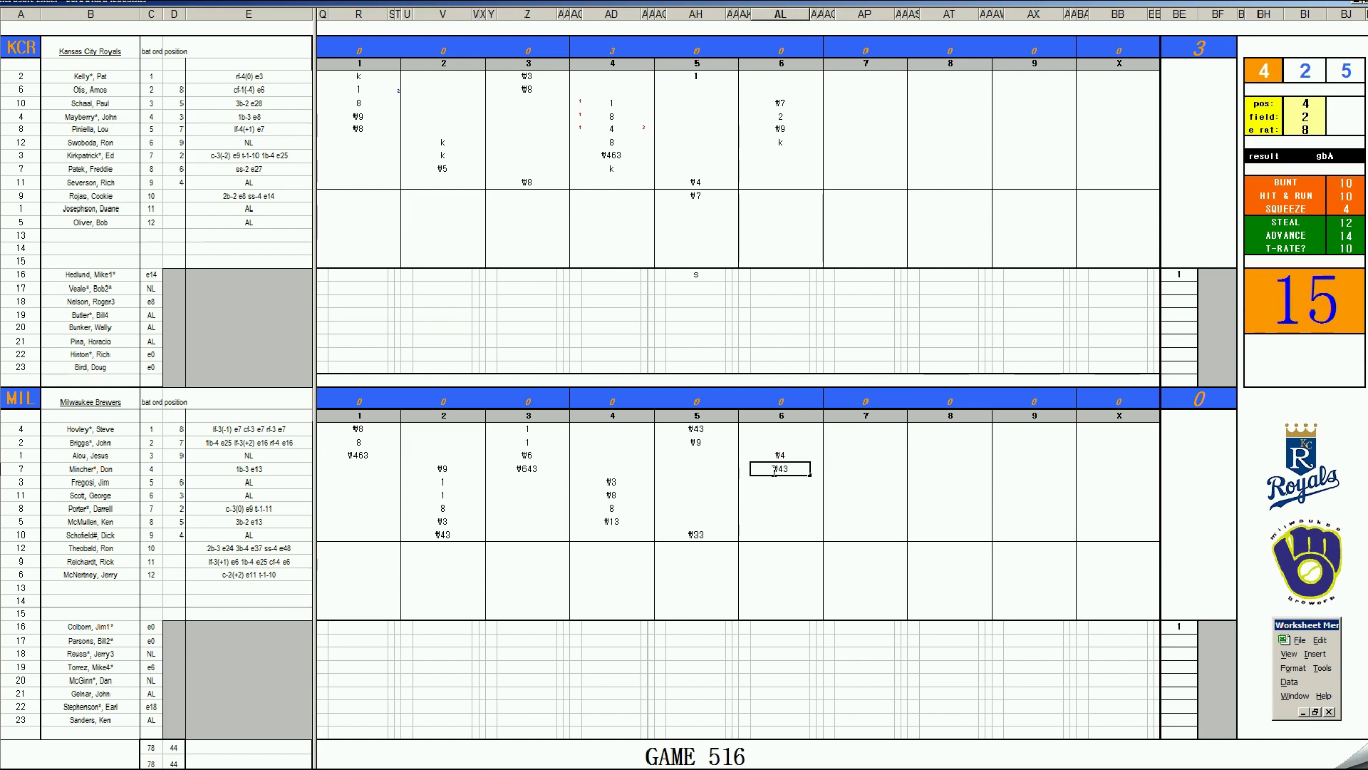
key(Return)
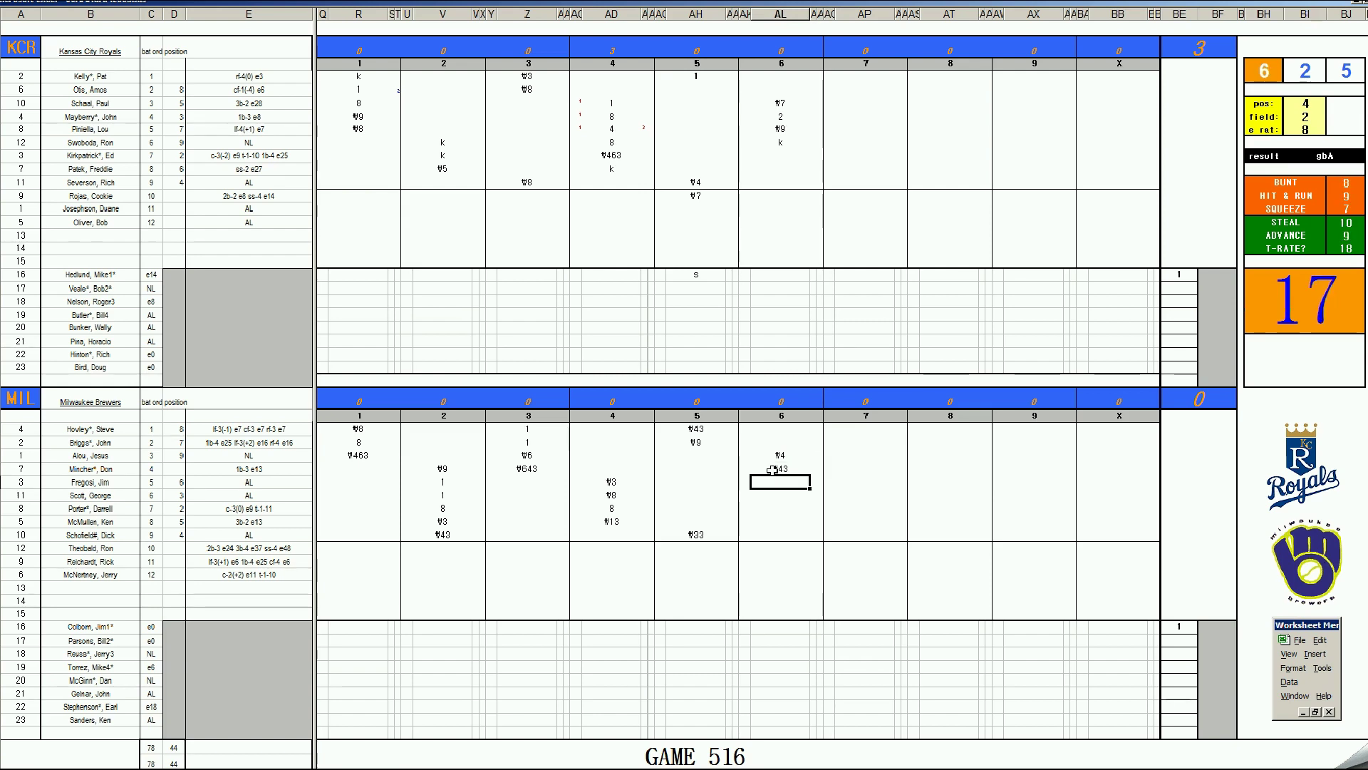
text(8)
key(Return)
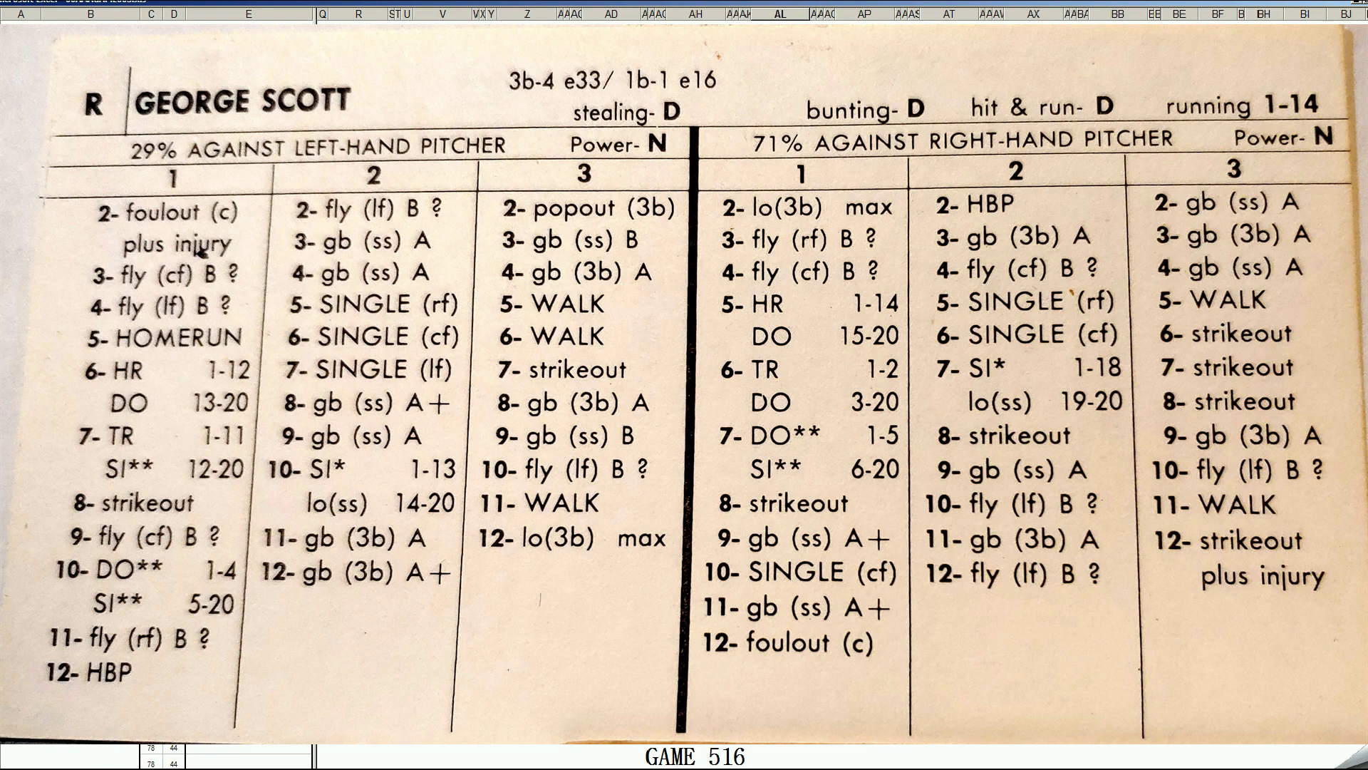
Check the player card of Milwaukee's sixth batter and score that batter in inning 6 as 2
click(202, 251)
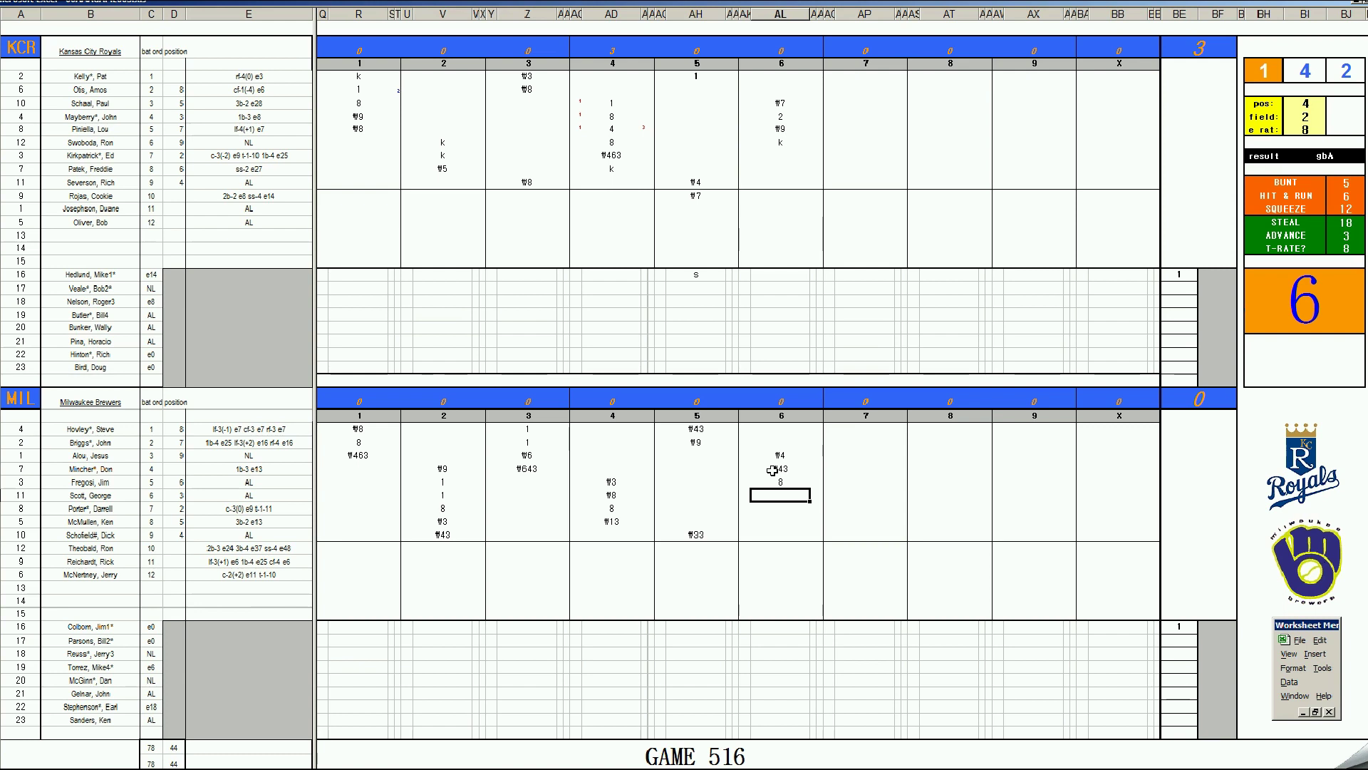
text(2)
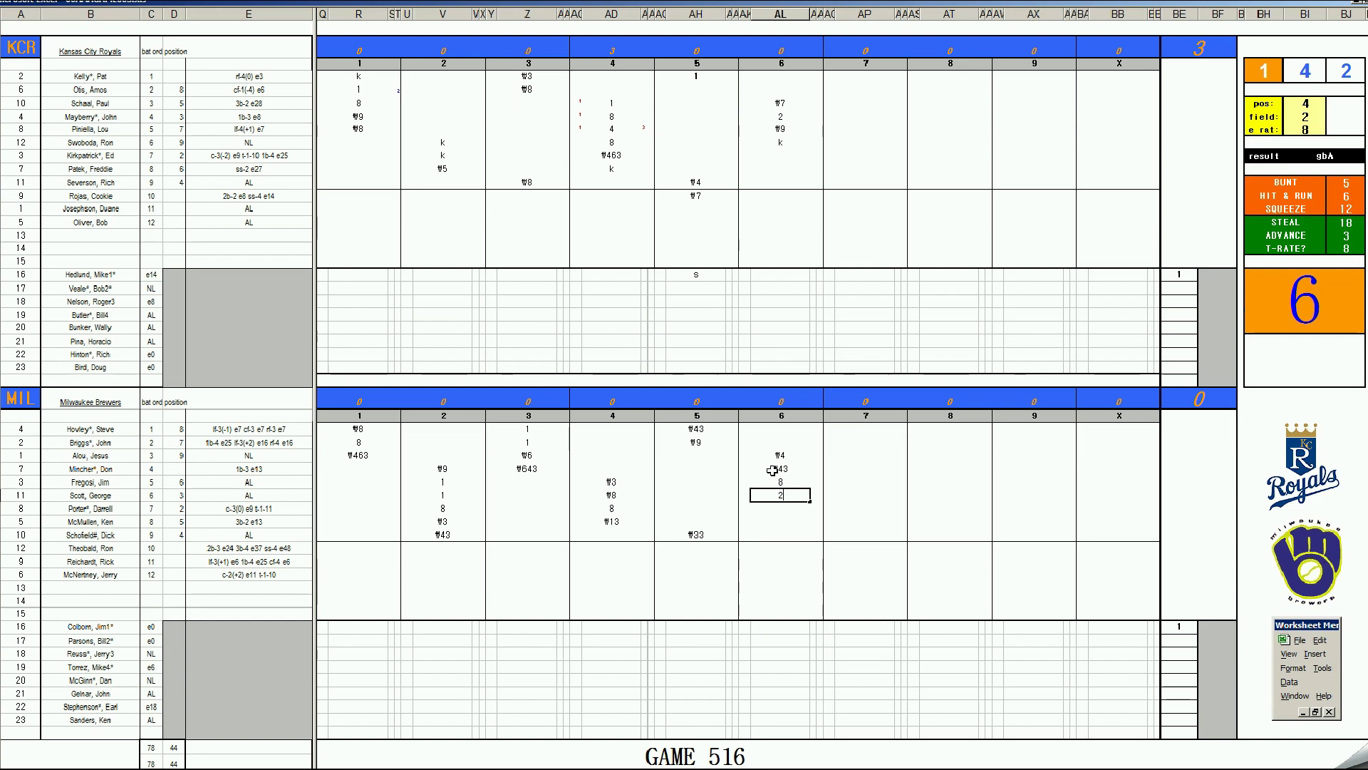
key(Return)
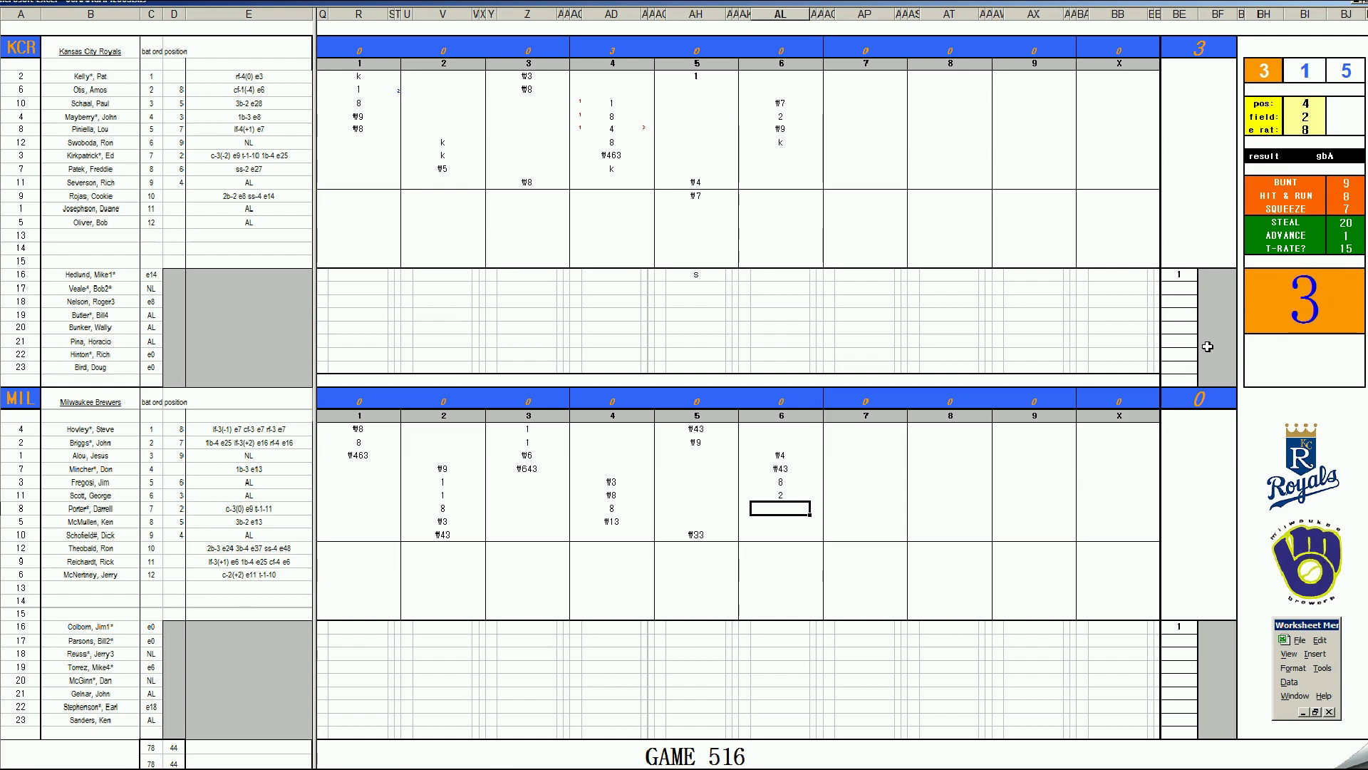
Credit Milwaukee's sixth batter with 1 RBI and the fifth with 1 run in inning 6, and score the seventh batter as ♥6
key(Up)
key(Right)
text(1)
key(Up)
key(Left)
key(Left)
text(1)
key(Down)
key(Down)
key(Right)
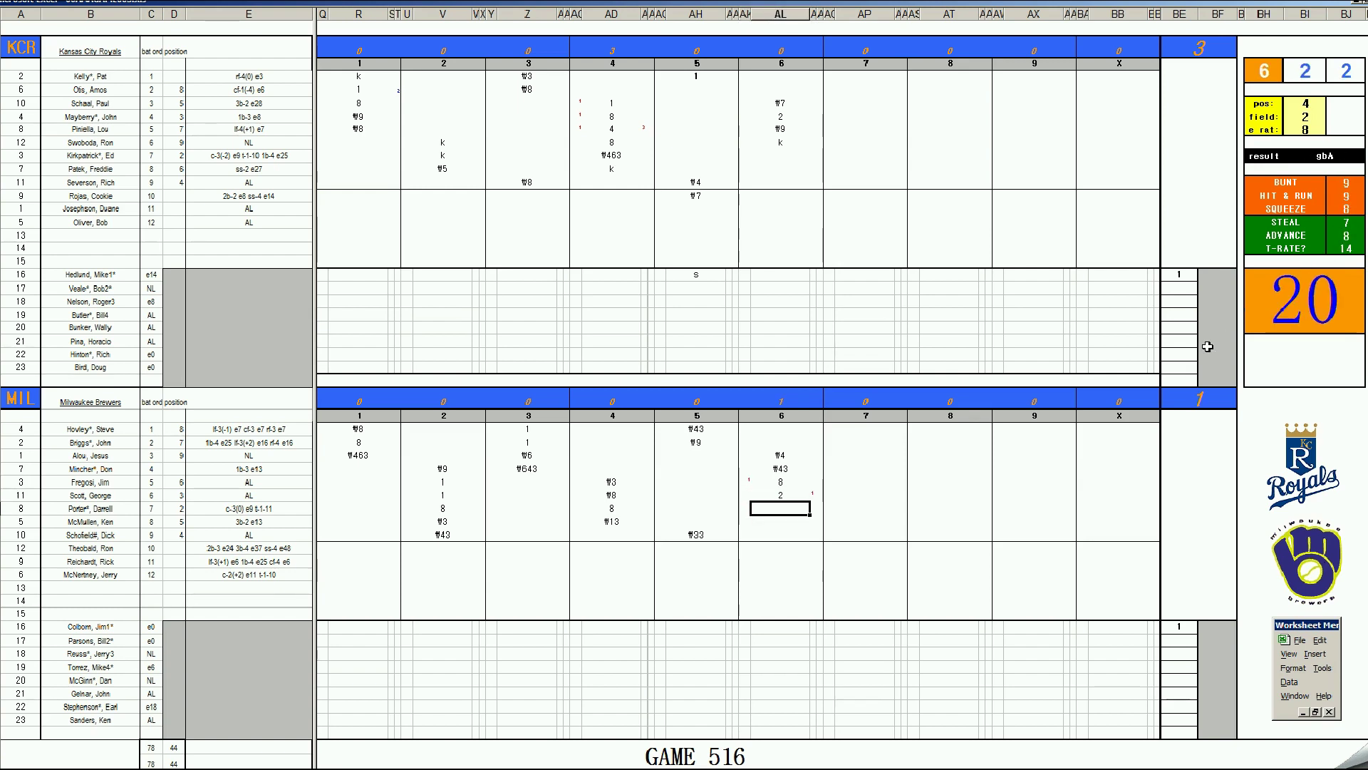
text(#6)
Score Kansas City's seventh, eighth and ninth batters in inning 7 as 8, 8 and ♥54
click(849, 155)
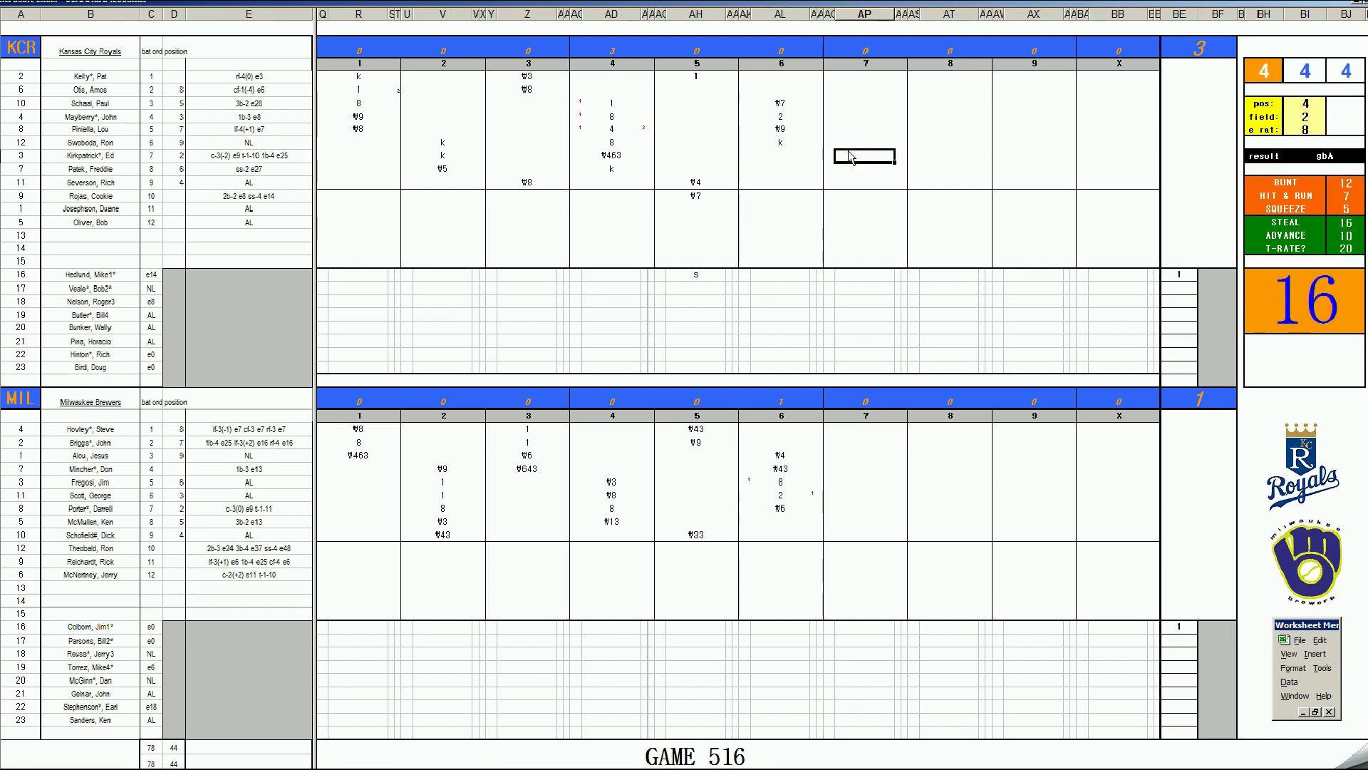
text(8)
key(Return)
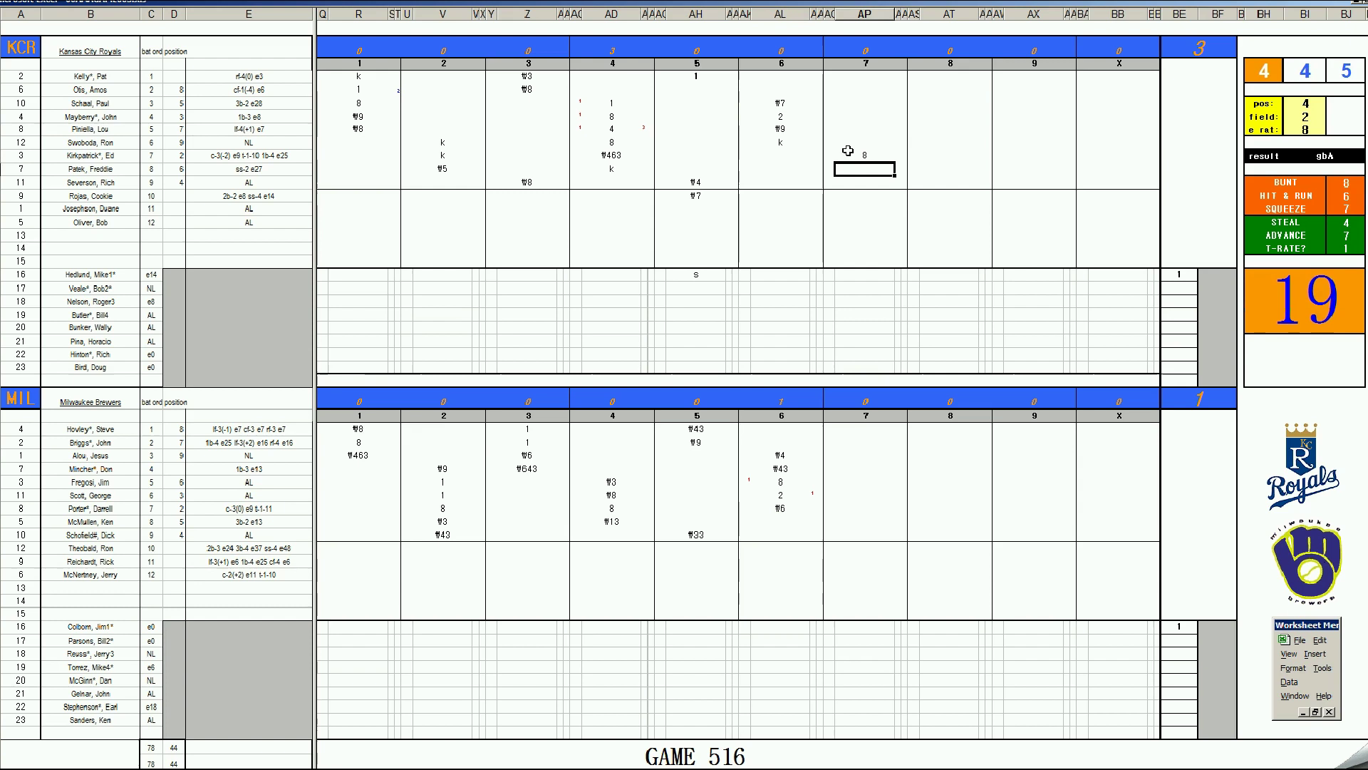
text(8)
key(Return)
text(#54)
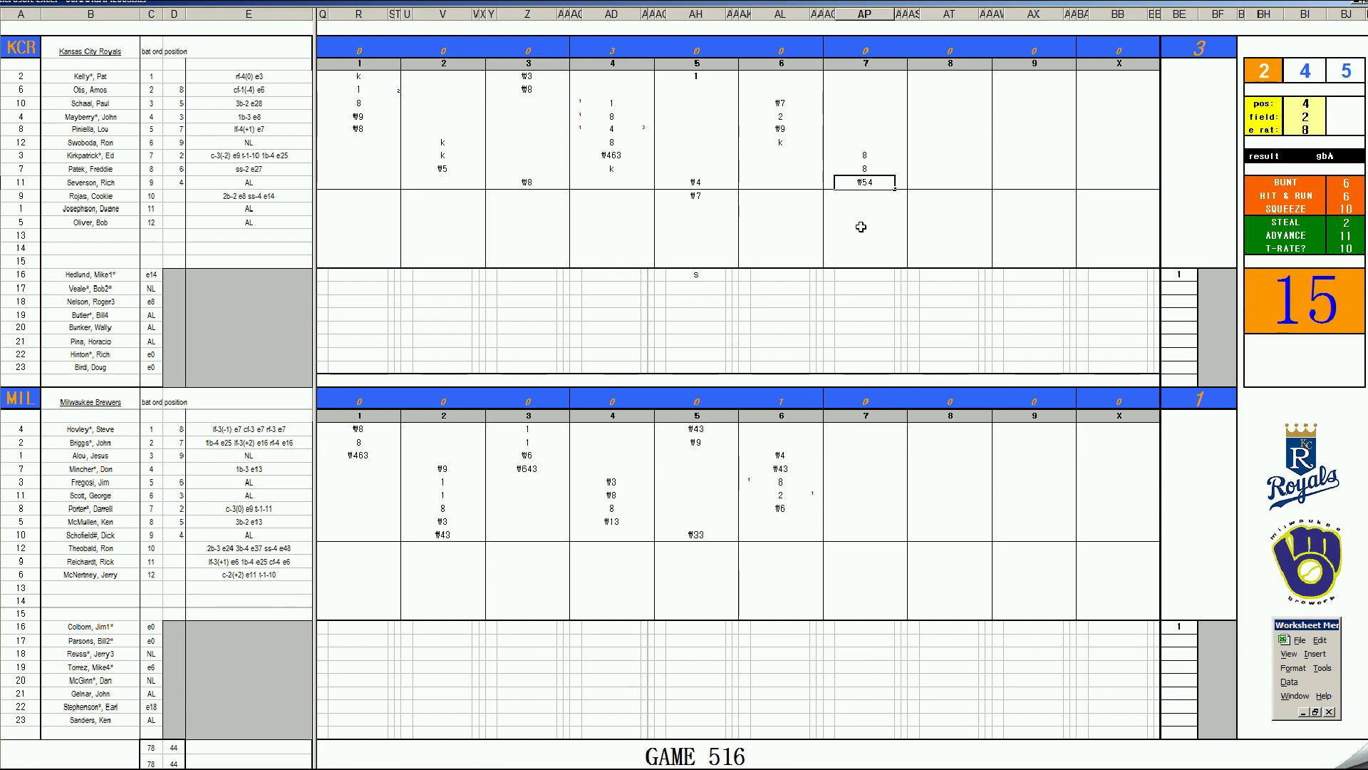
key(Return)
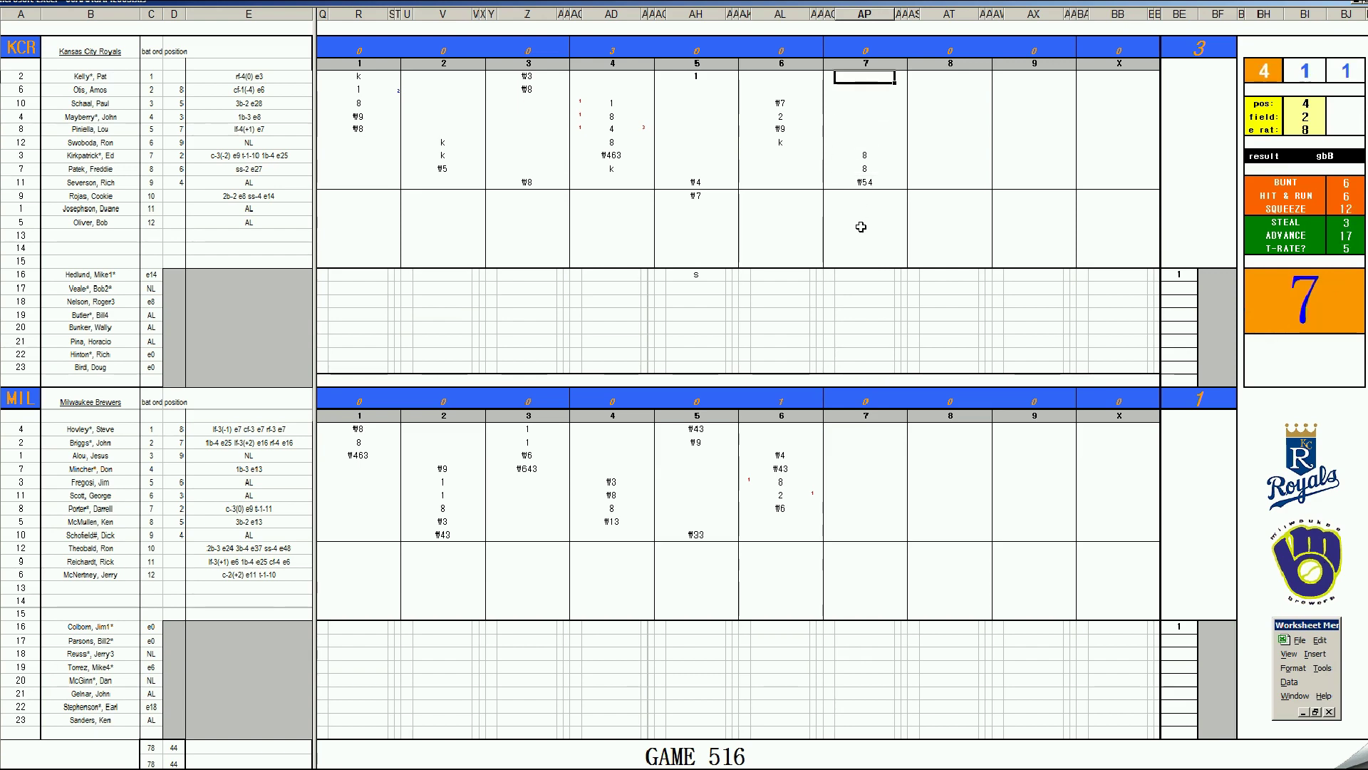
Score Kansas City's leadoff batter in inning 7 as ♥12 and the substitute, tenth in the lineup list, as ♥63
text(#12)
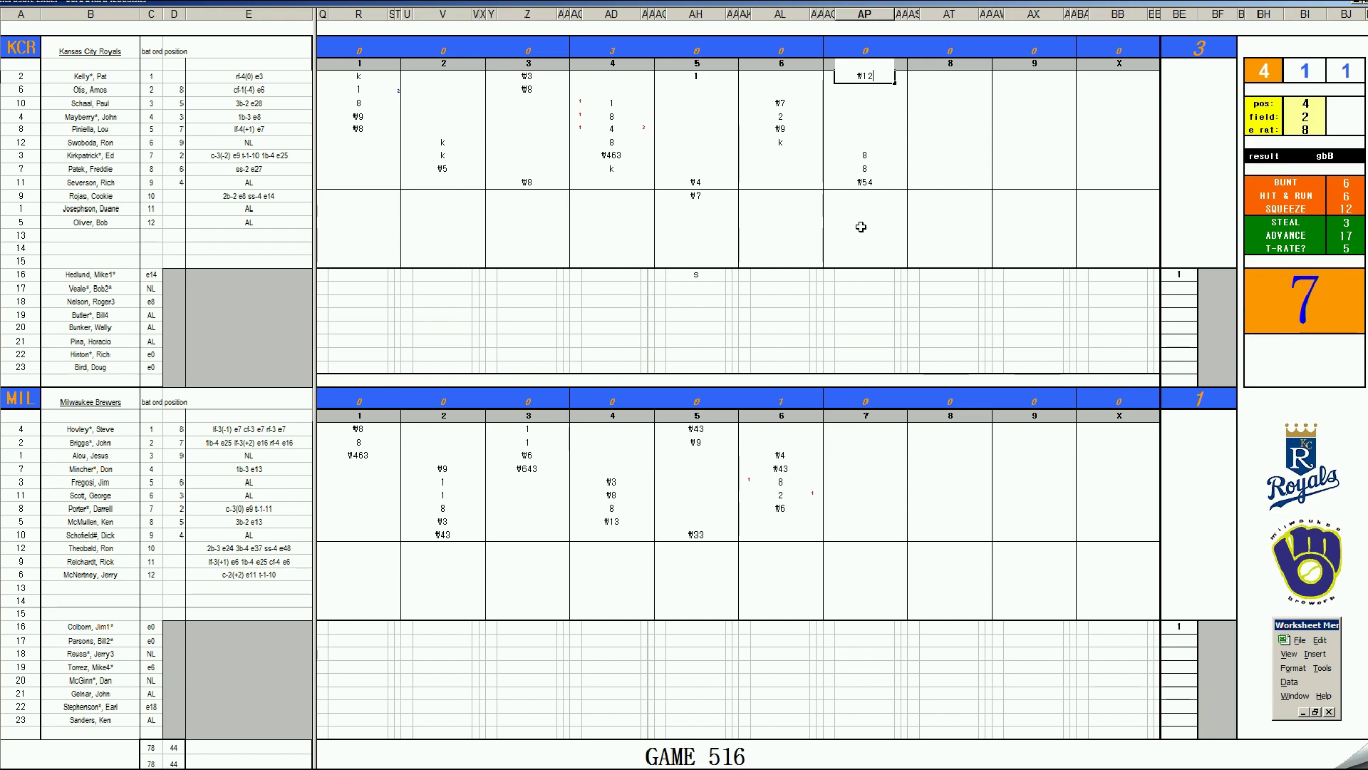
key(Return)
key(Down)
key(Down)
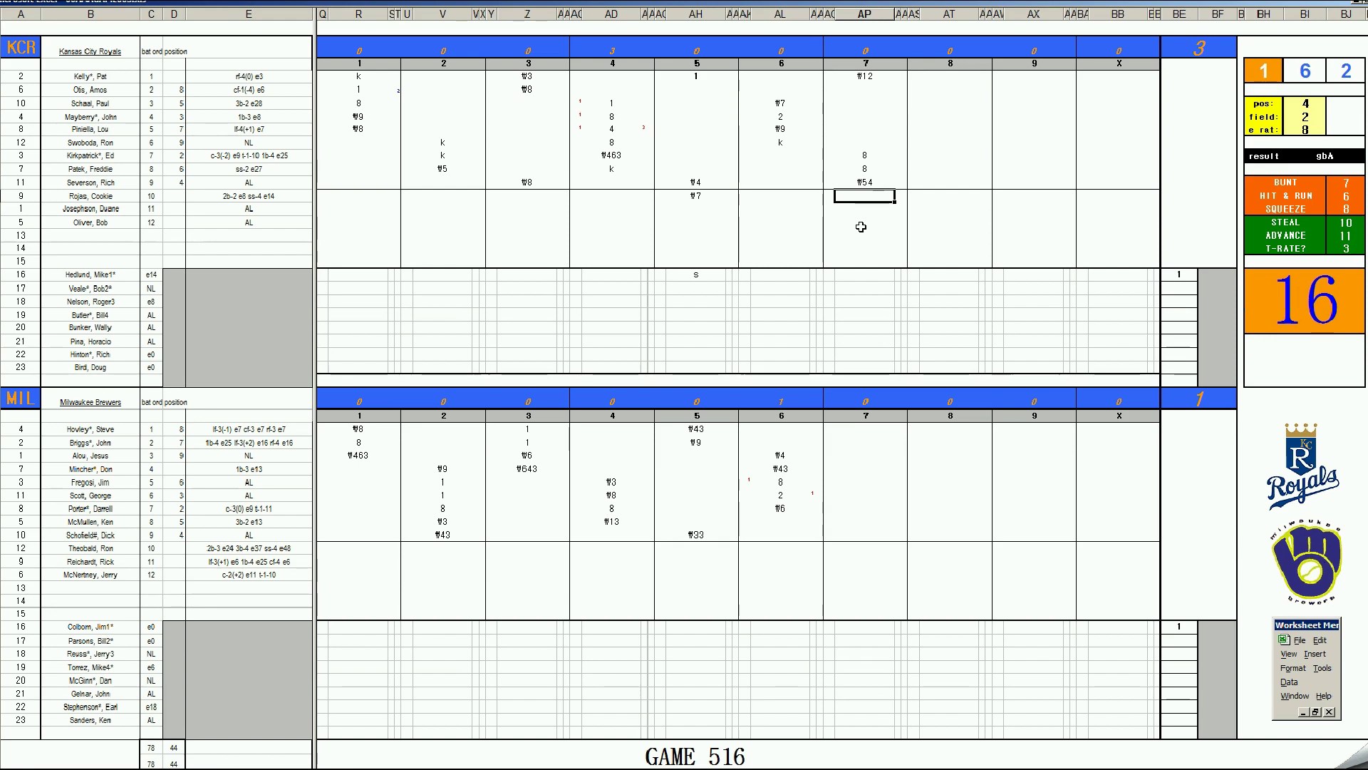
text(#63)
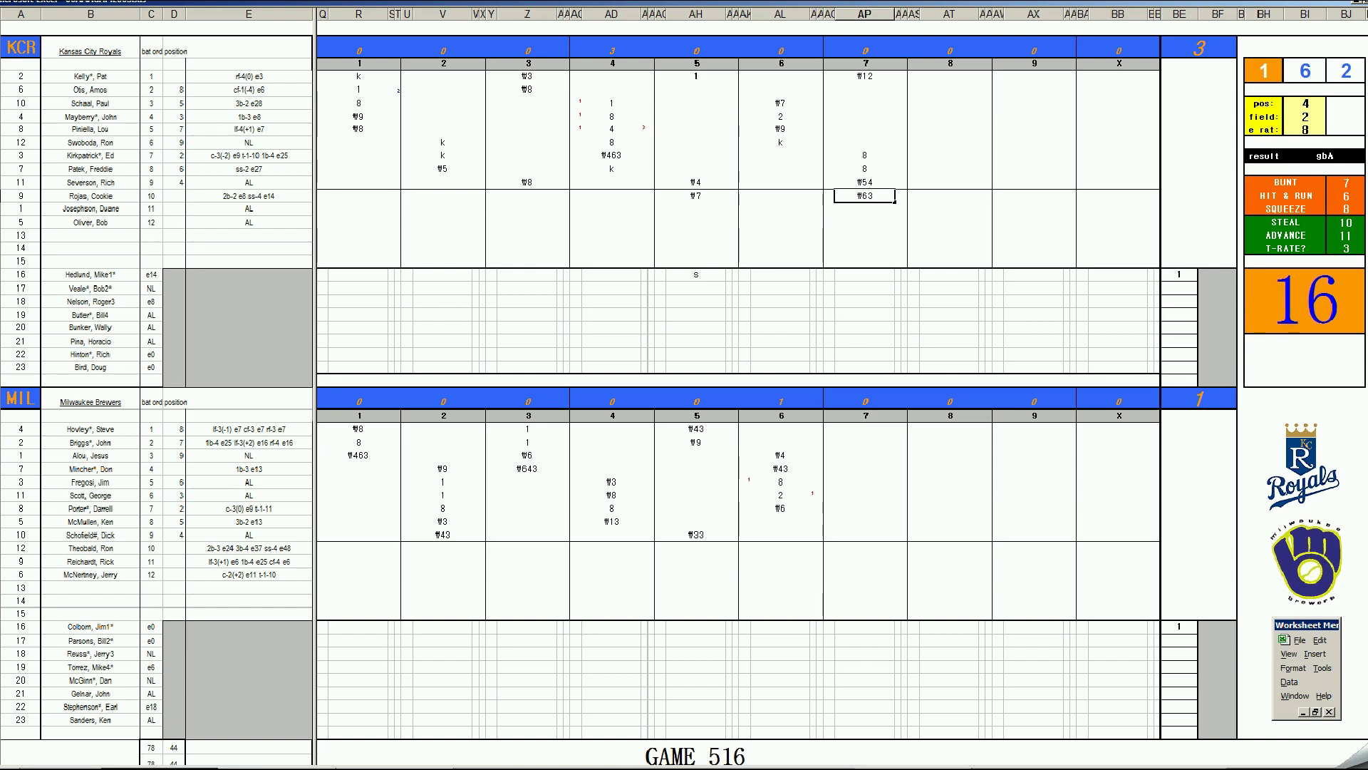
Switch to Spotify and look through the track list of the album Keep An Eye On The Sky
key(alt+Tab)
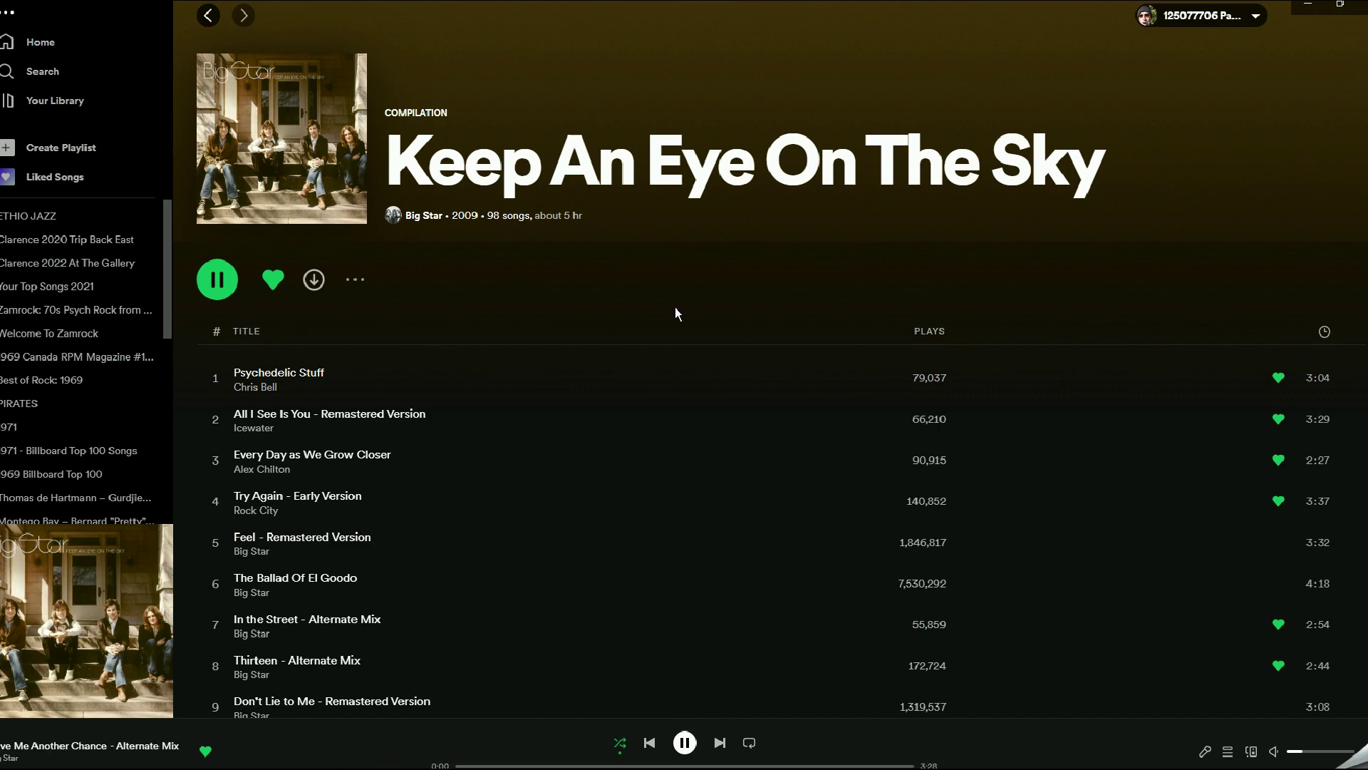
scroll(699, 278, down, 5)
scroll(697, 276, down, 2)
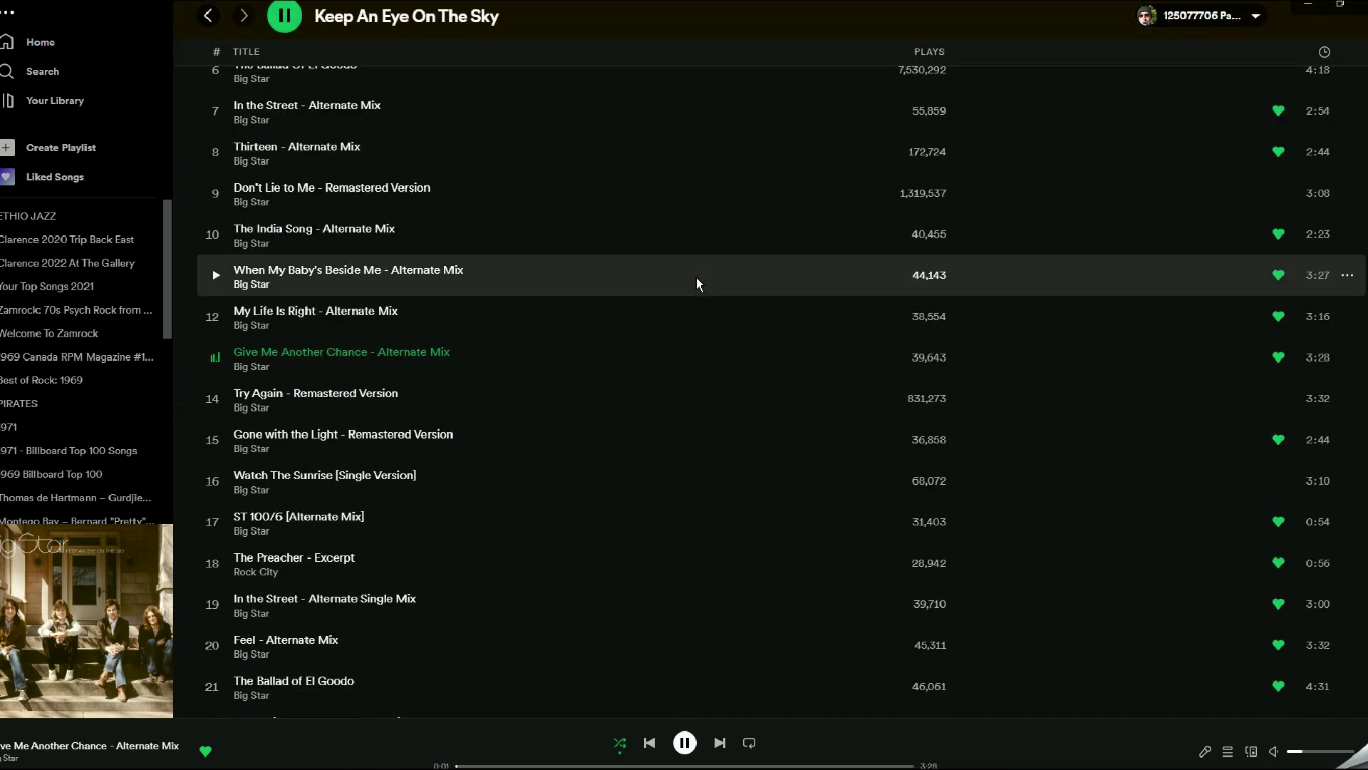
Look through the rest of the album's track list down to the More by Big Star section and back up
scroll(696, 276, down, 10)
scroll(695, 280, down, 18)
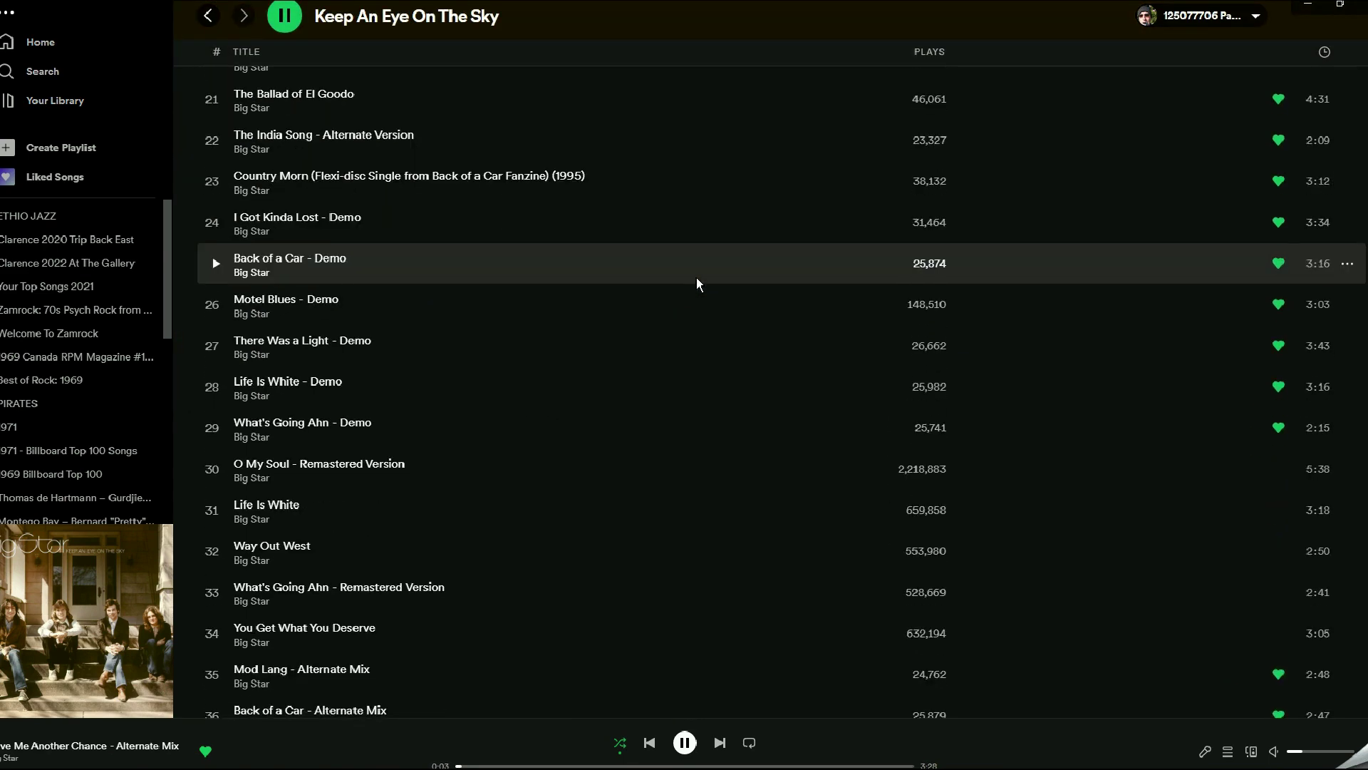
scroll(695, 284, down, 16)
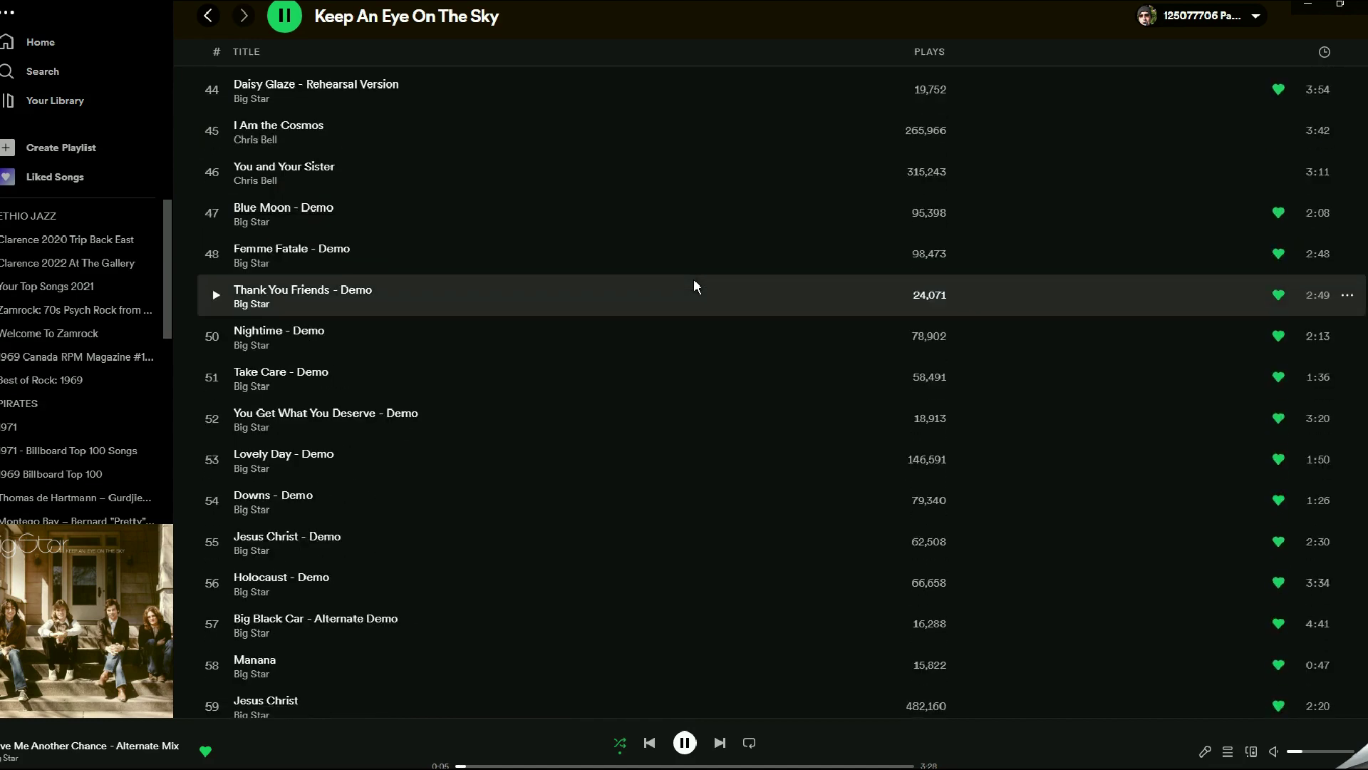
scroll(697, 287, down, 13)
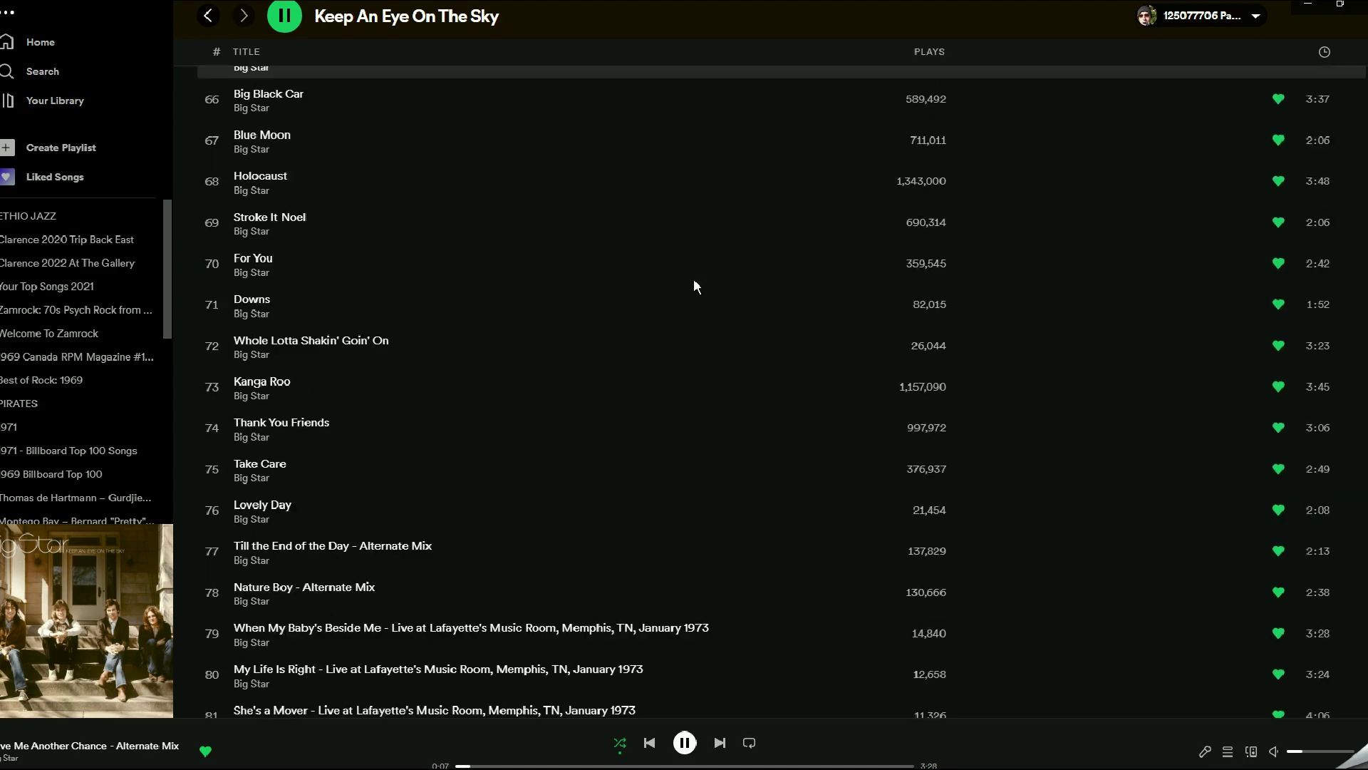
scroll(718, 341, down, 13)
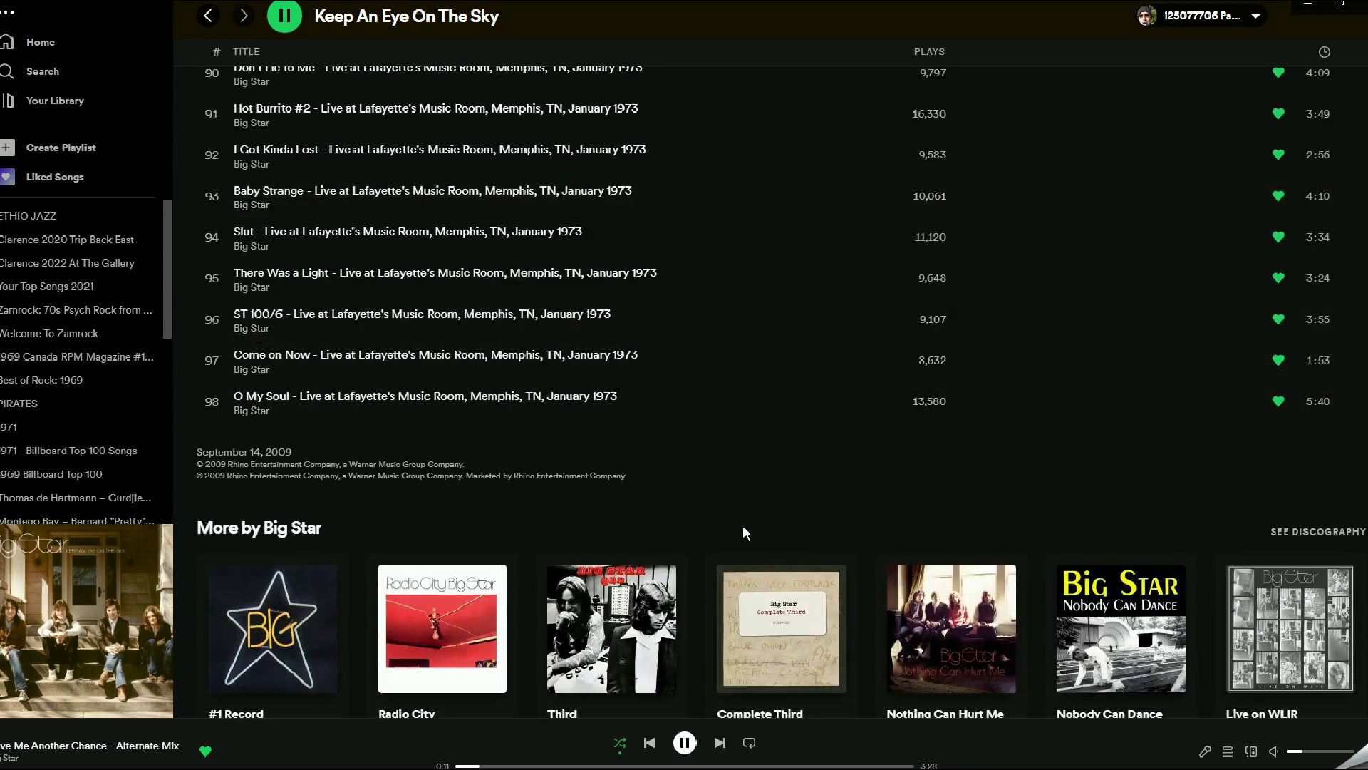
scroll(744, 506, up, 20)
scroll(747, 494, up, 20)
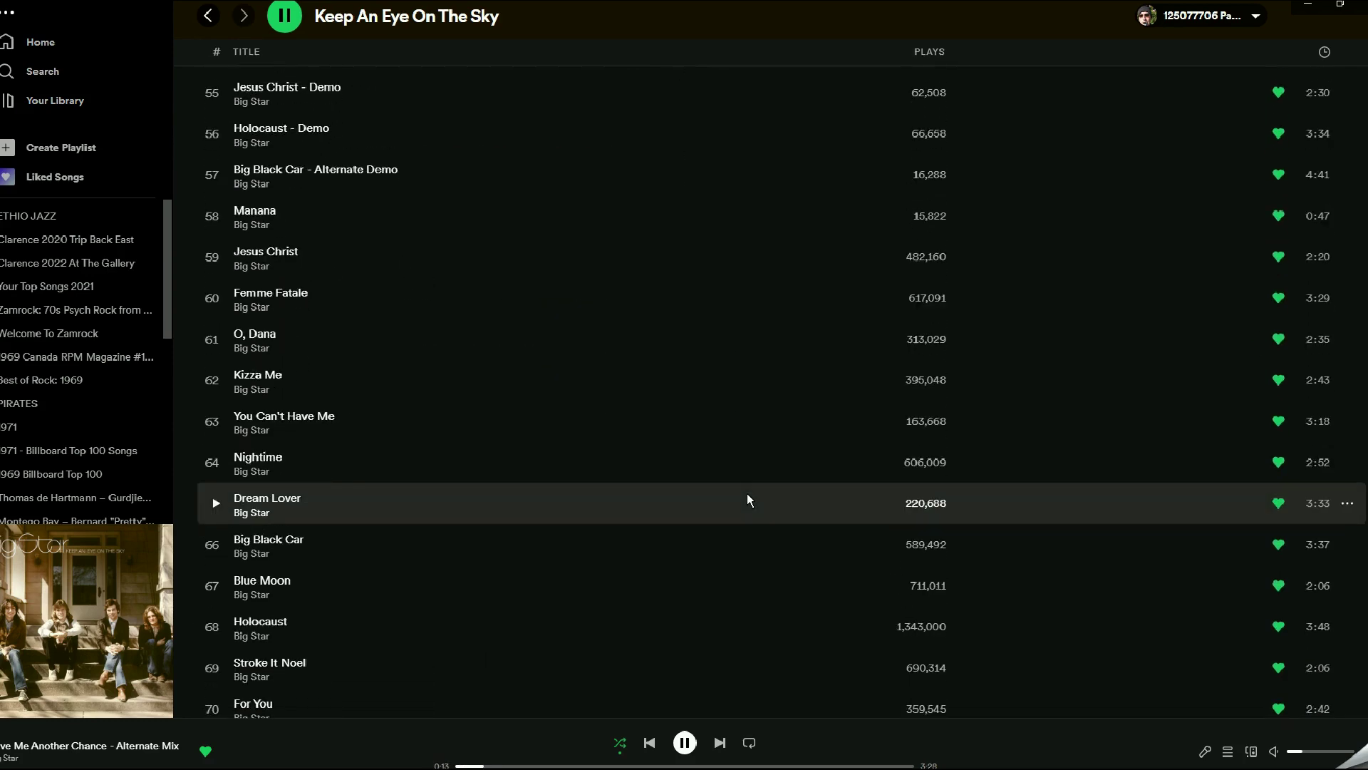
scroll(747, 493, up, 20)
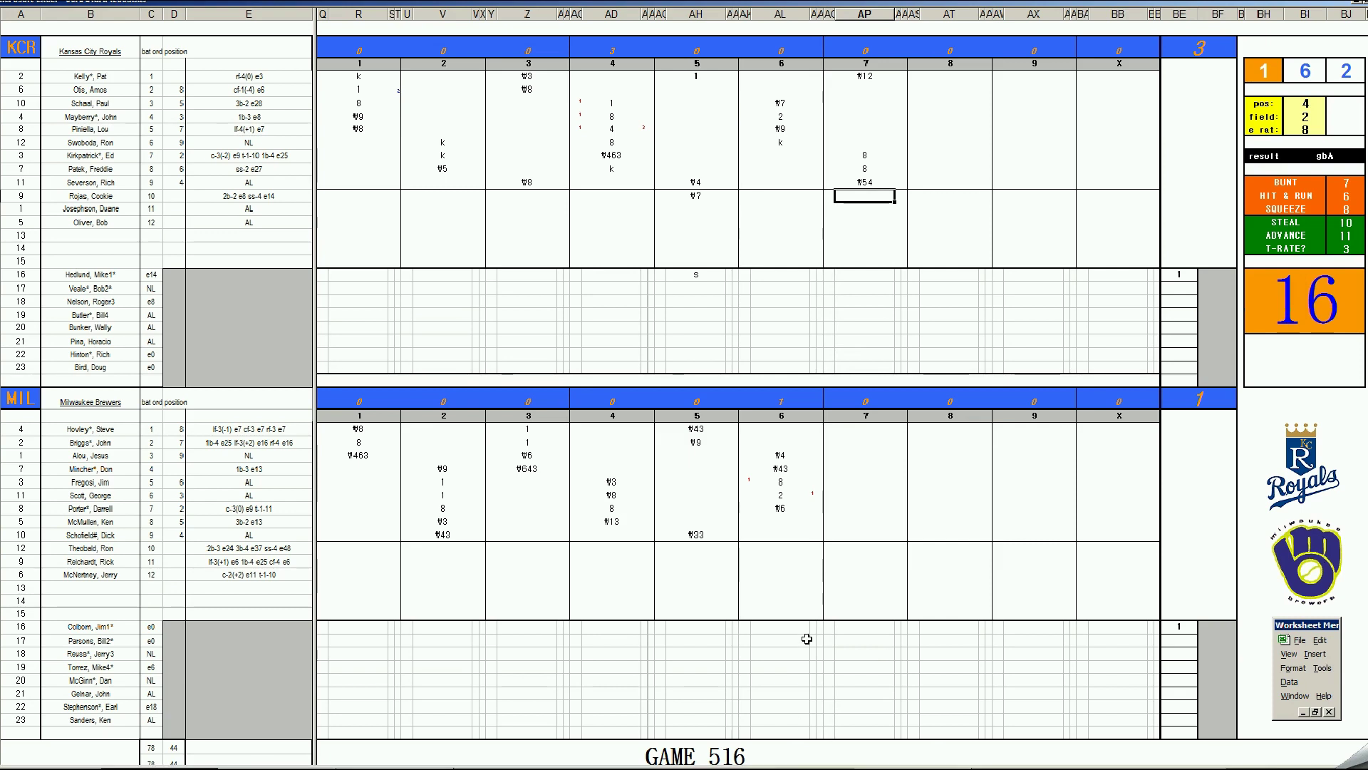
Score Milwaukee's eighth, ninth and leadoff batters in inning 7 as ♥63, 8 and ♥643
click(848, 521)
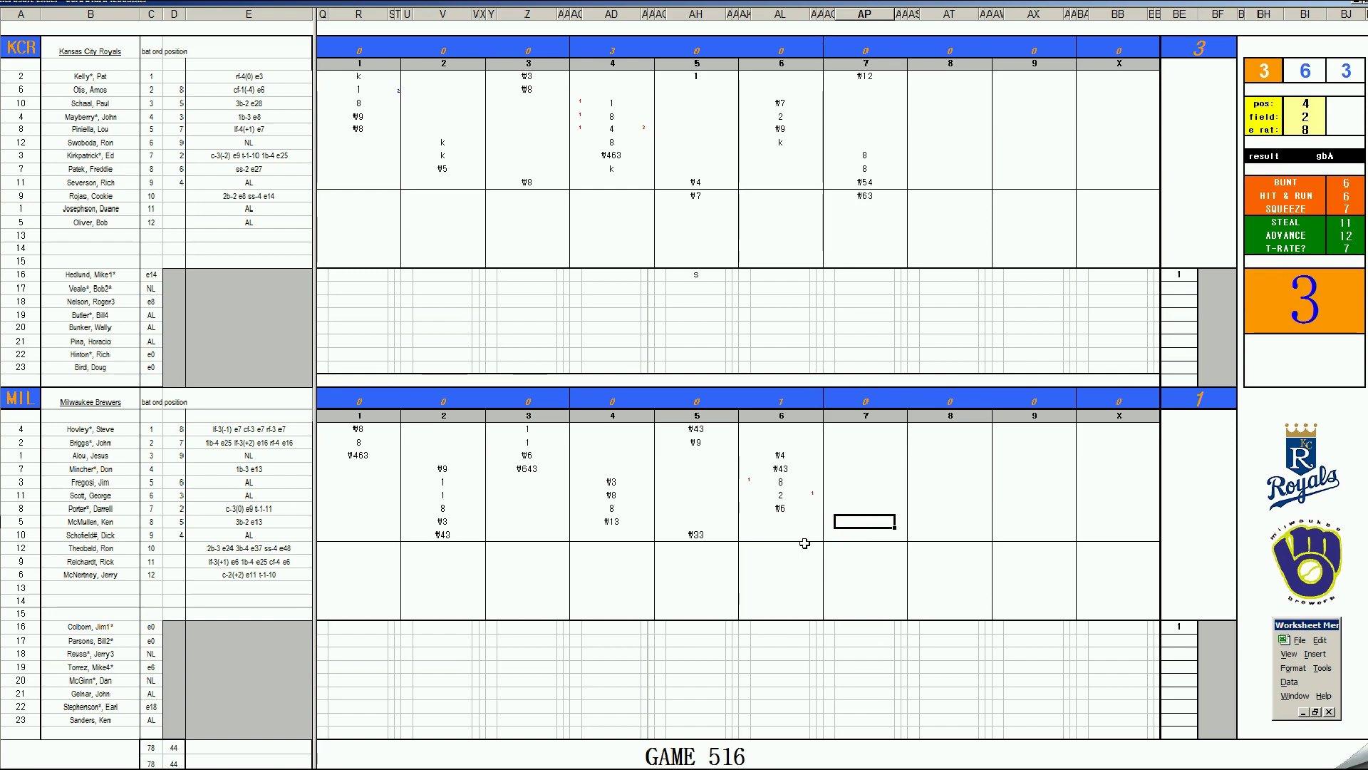
text(#63)
key(Return)
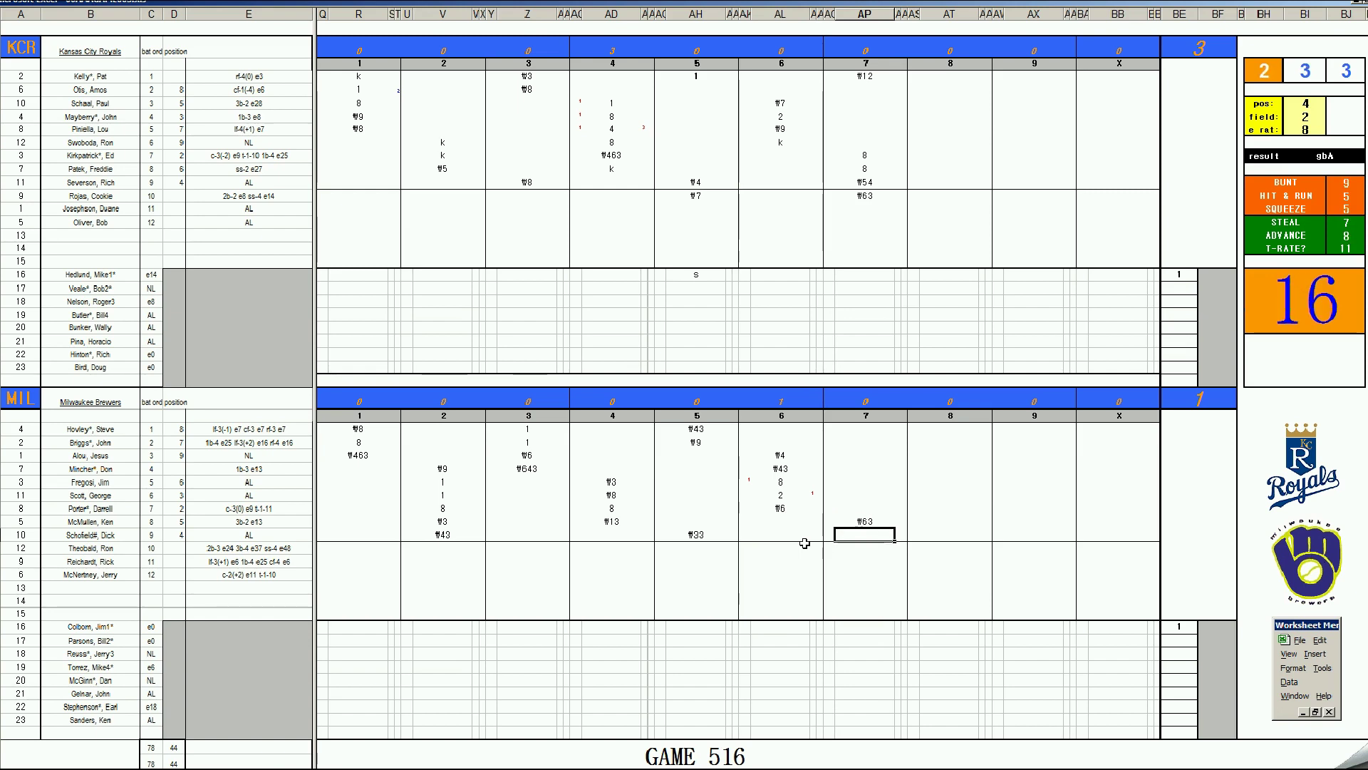
text(8)
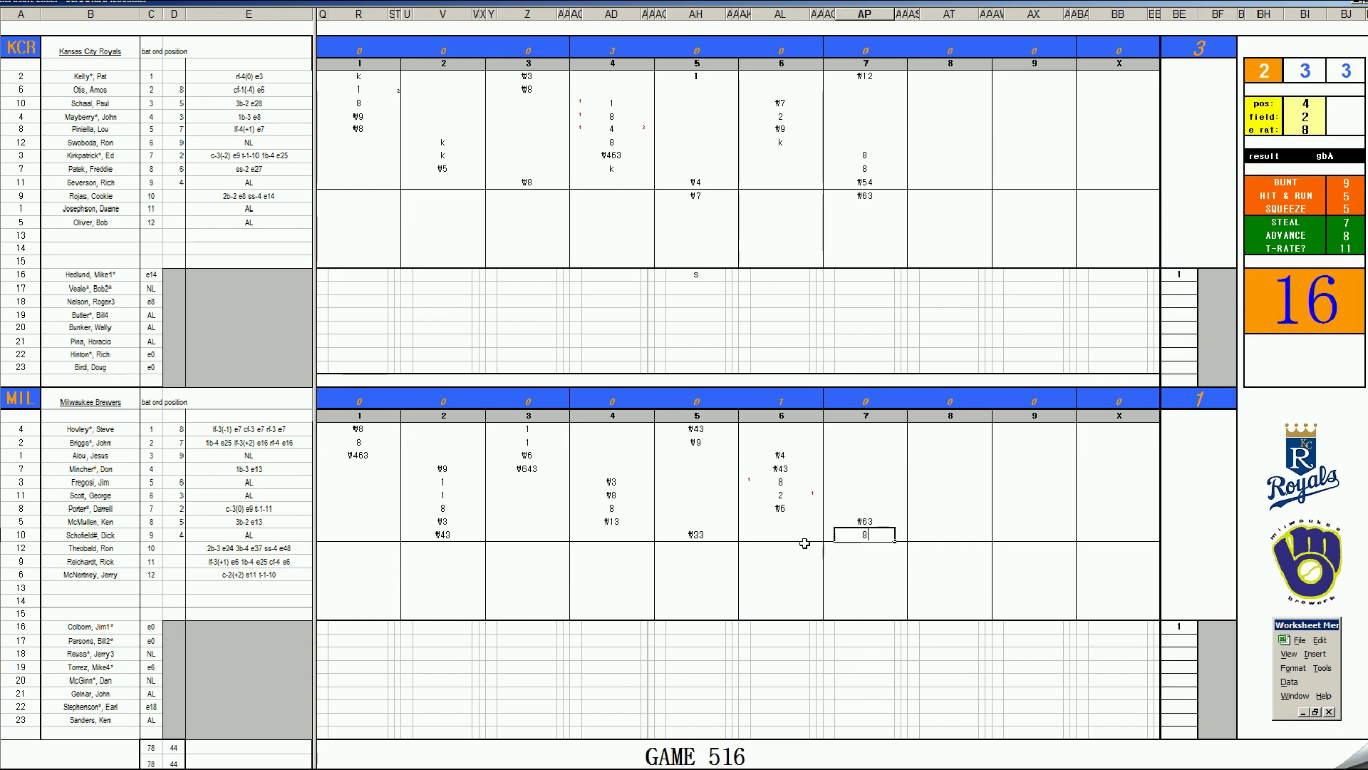
click(863, 432)
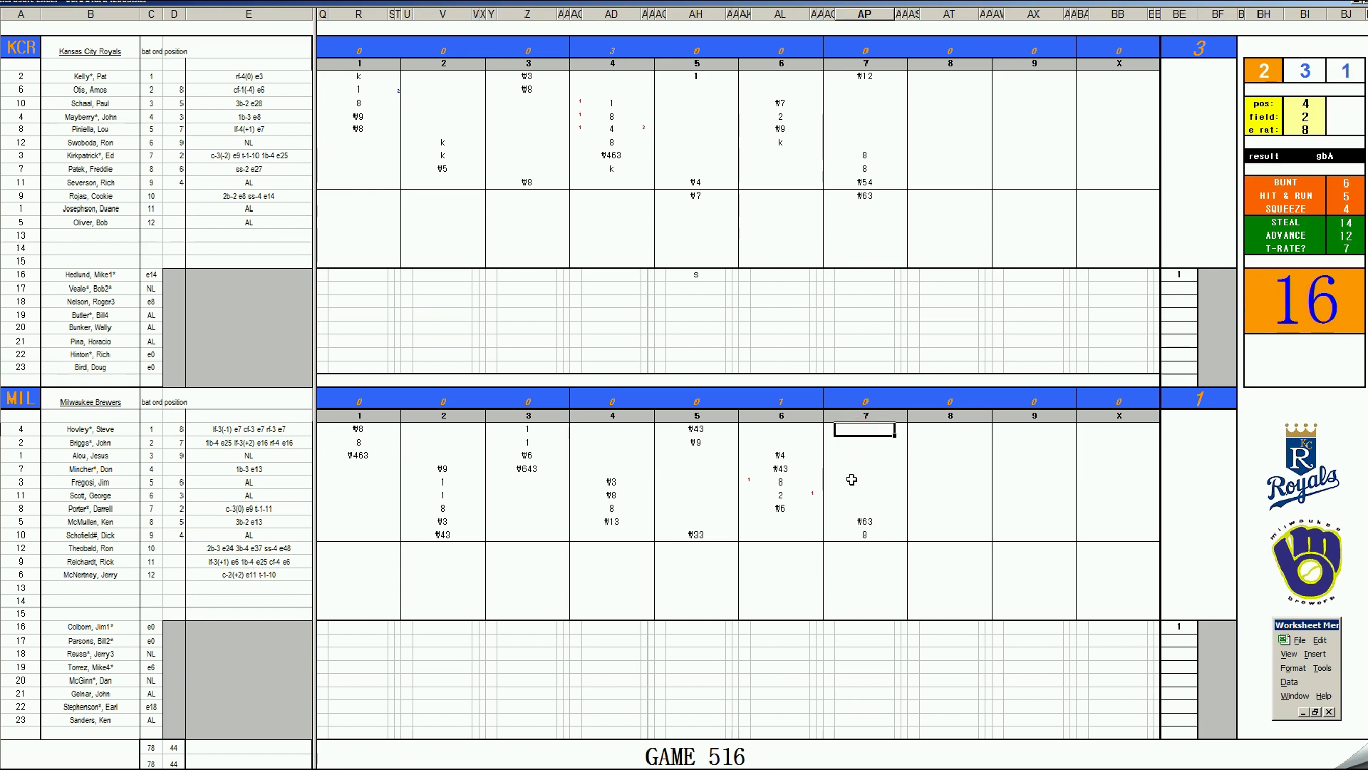
text(#643)
Score Kansas City's third, fourth and fifth batters in inning 8 as 2, ♥33 and 9
click(938, 103)
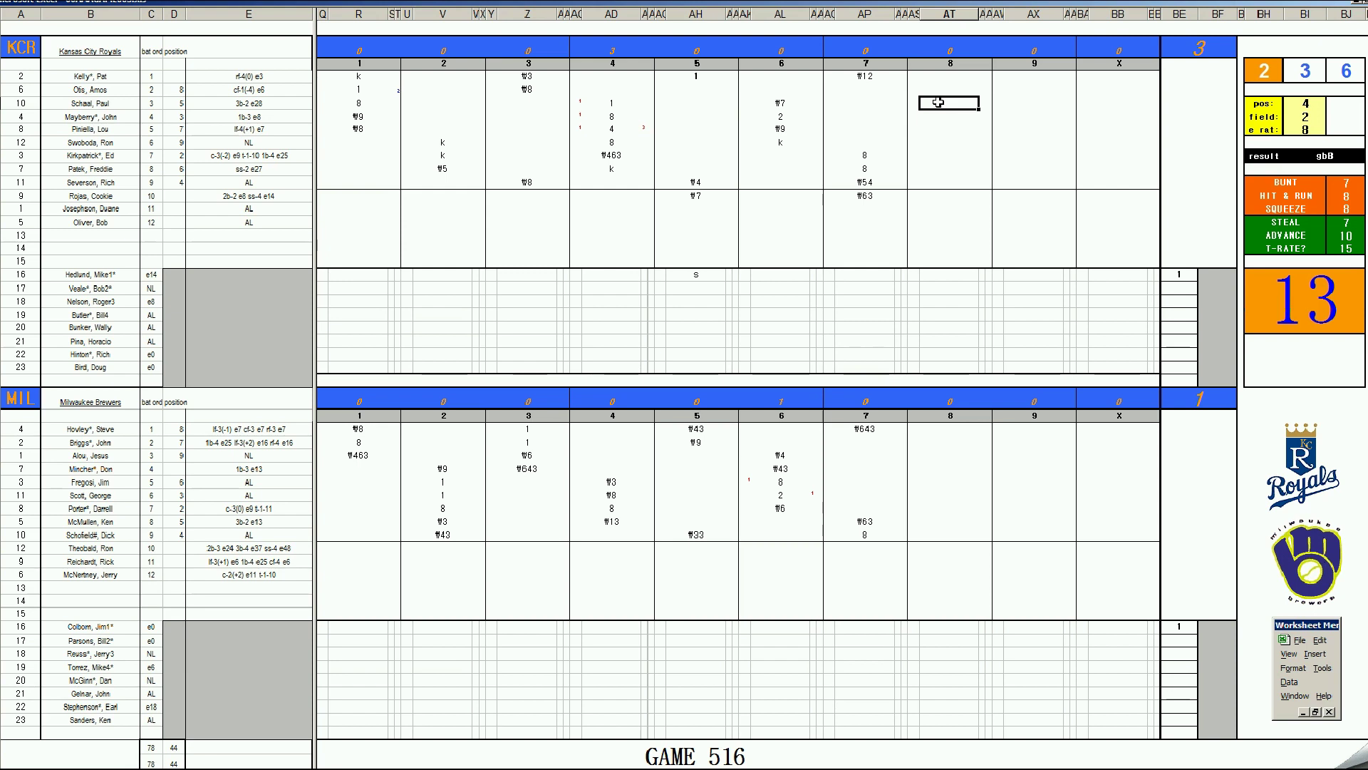
text(2)
key(Return)
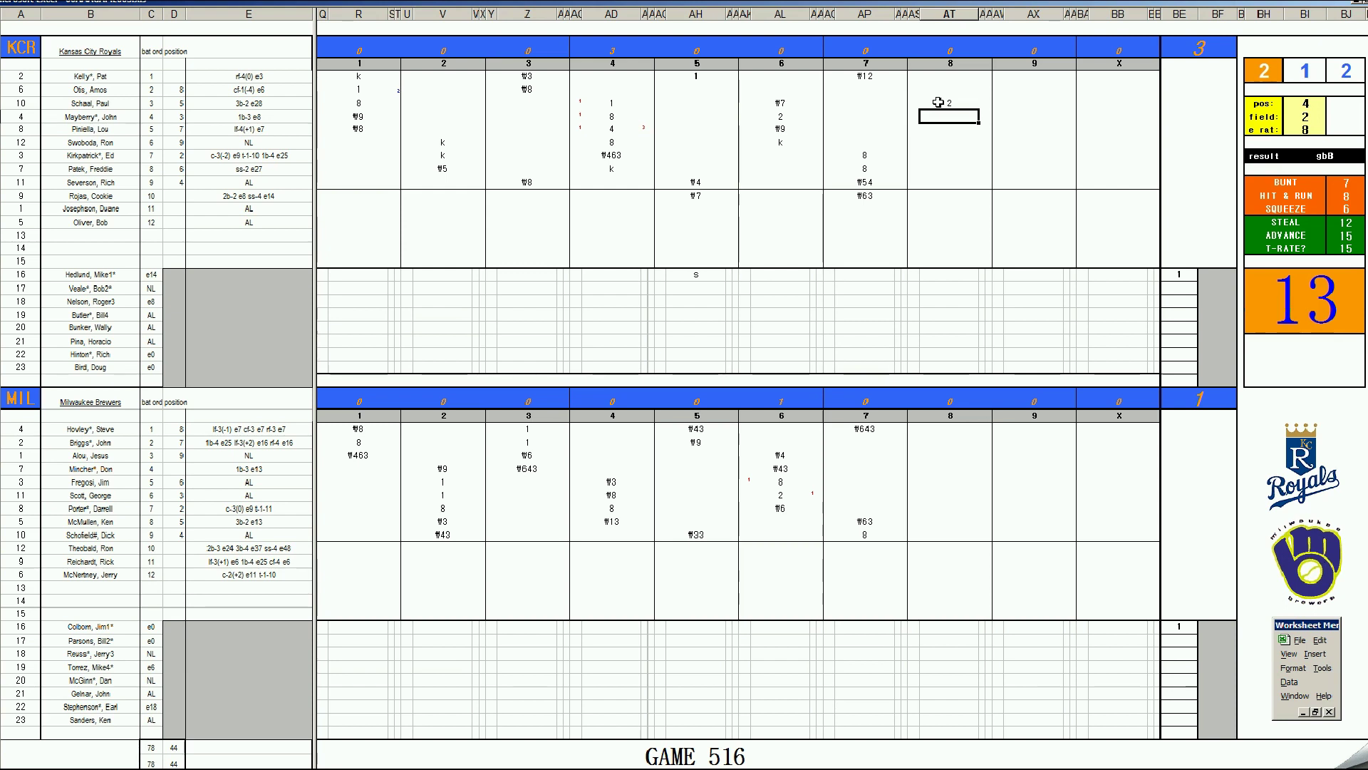
text(#33)
key(Return)
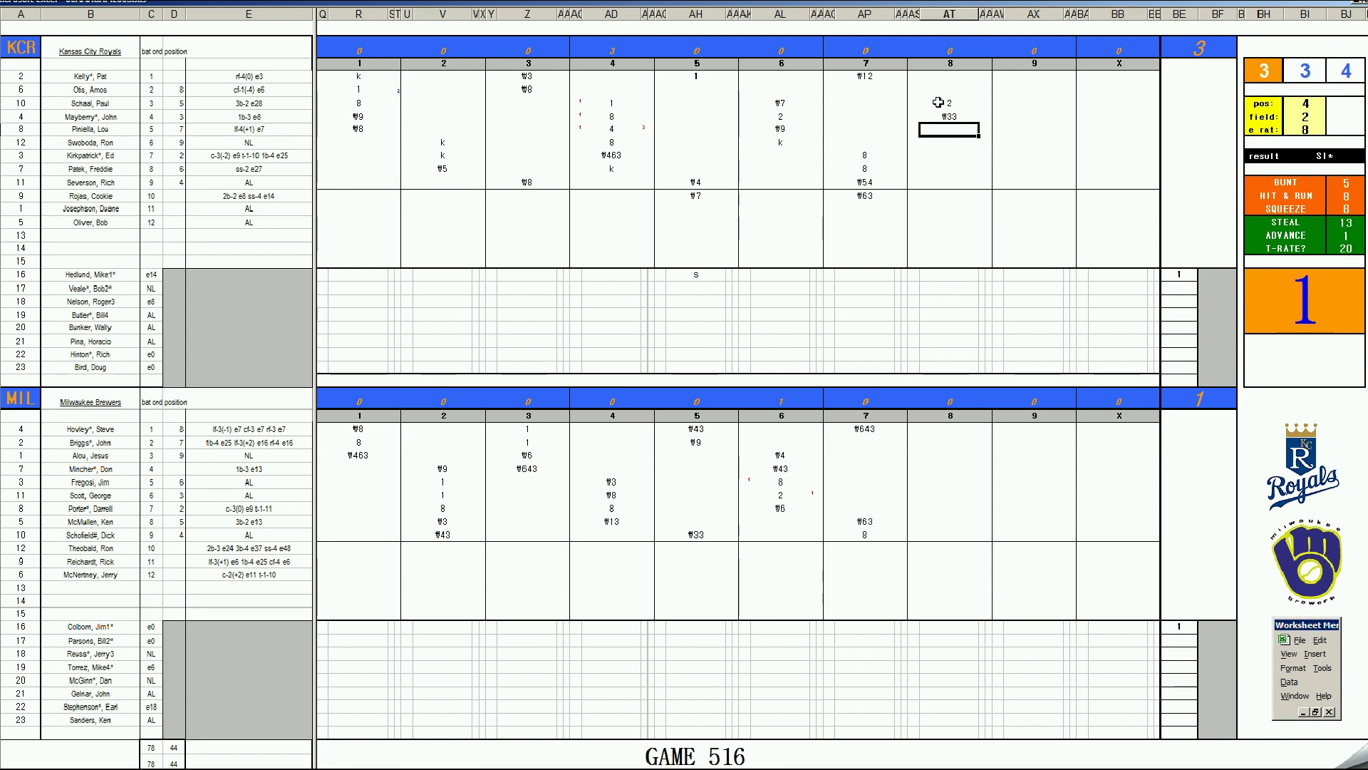
text(9)
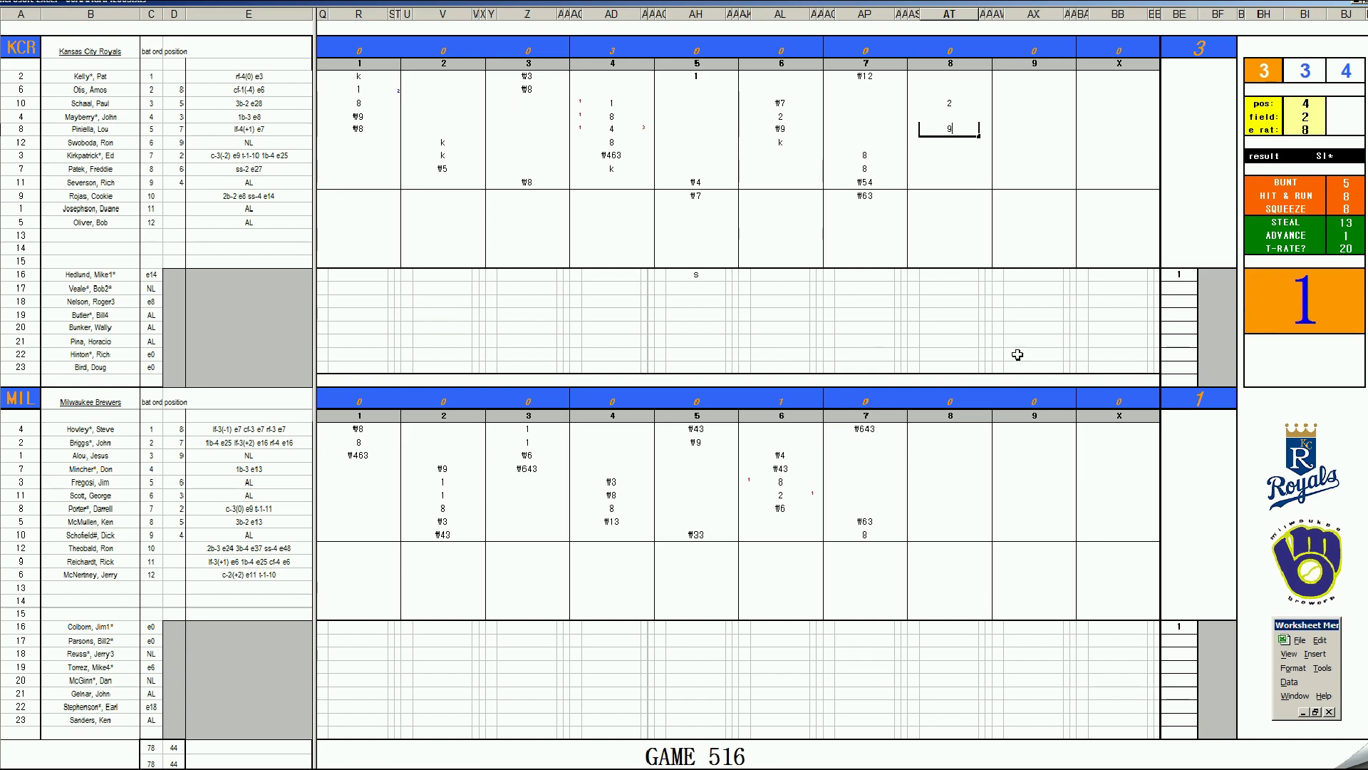
key(Return)
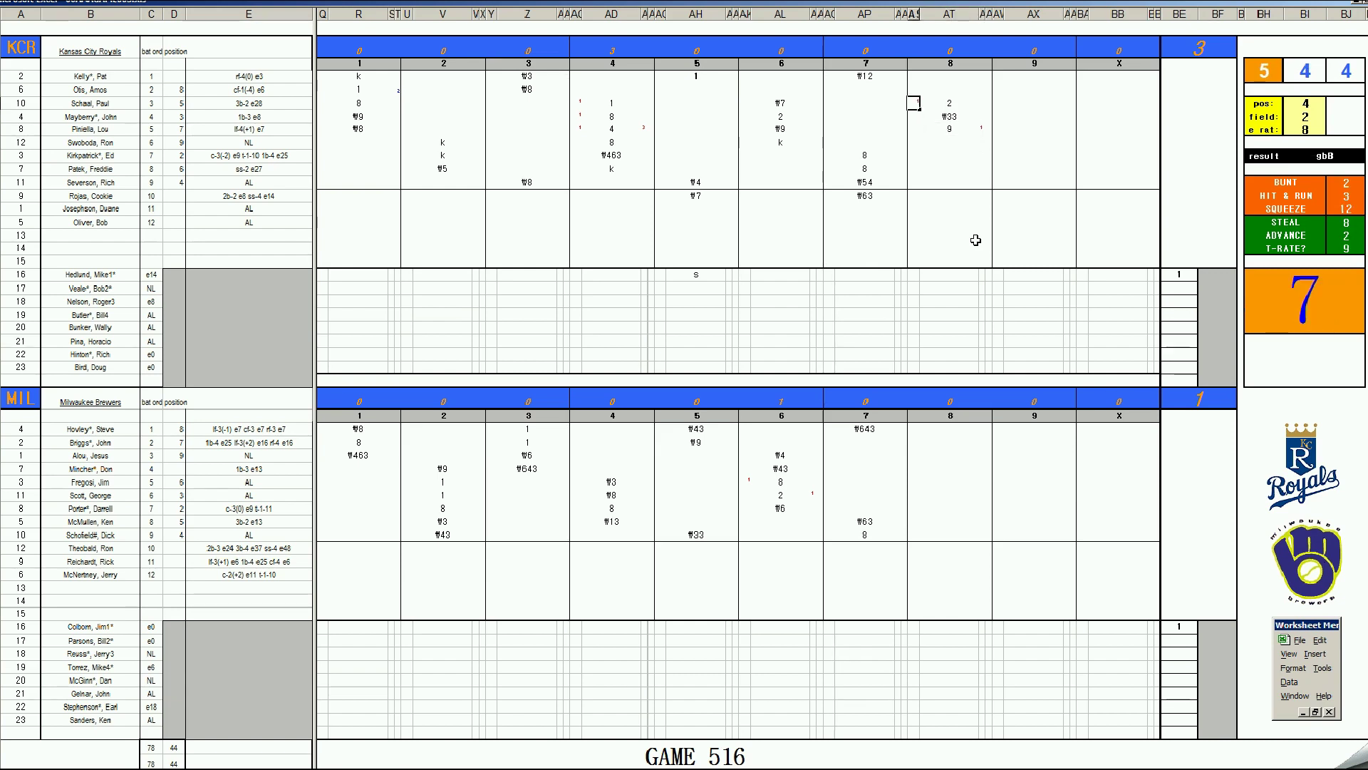
Credit Kansas City's fifth batter with 1 RBI and the third with 1 run in inning 8, and score the sixth batter as ♥8
text(1)
key(Return)
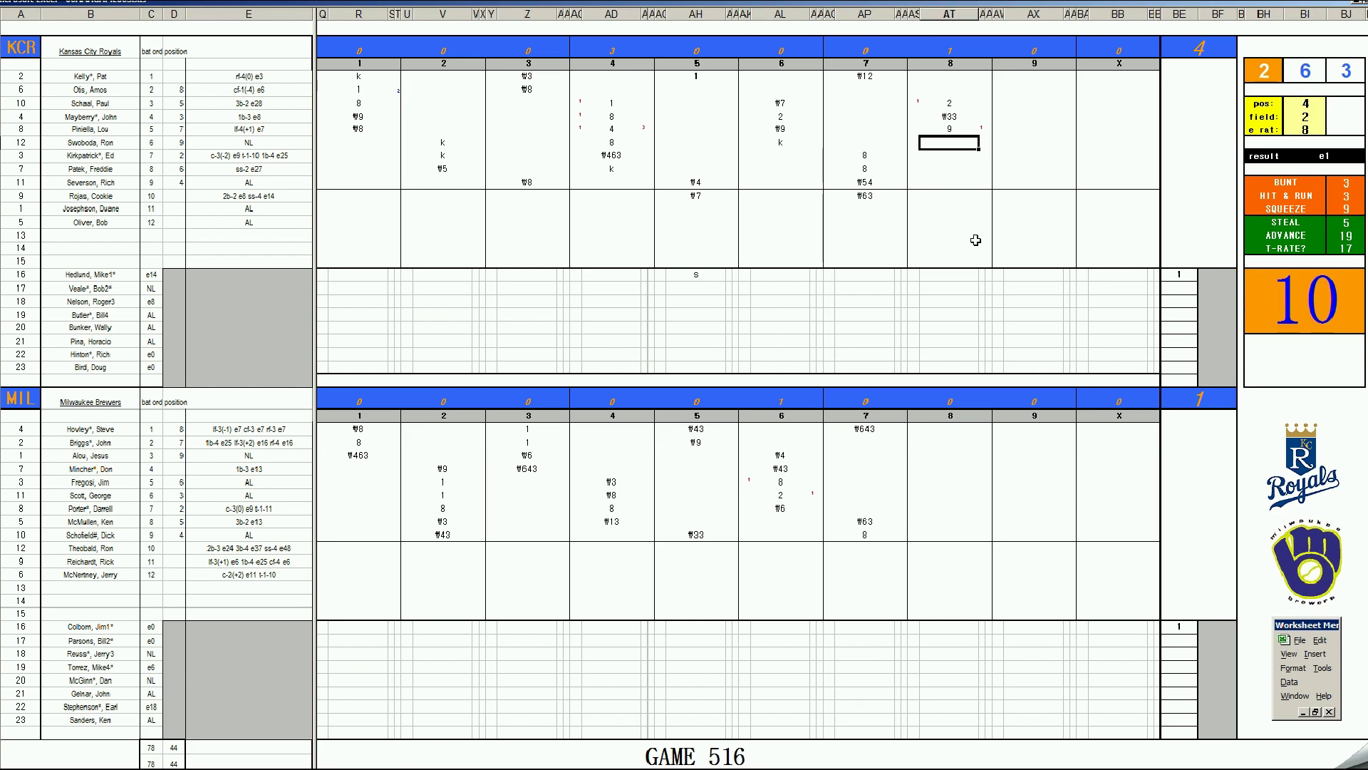
text(#8)
Score Milwaukee's second and third batters in inning 8 as ♥8 and 1
click(943, 442)
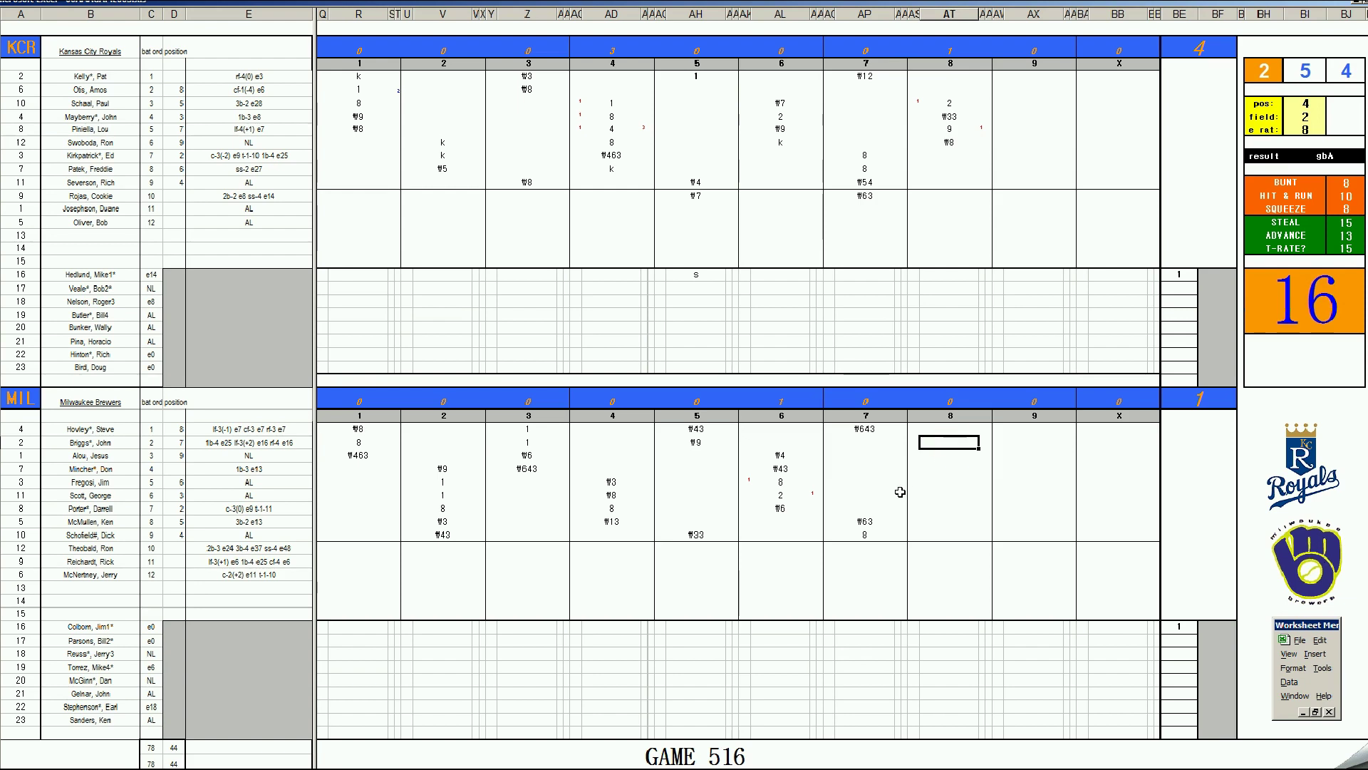
text(#)
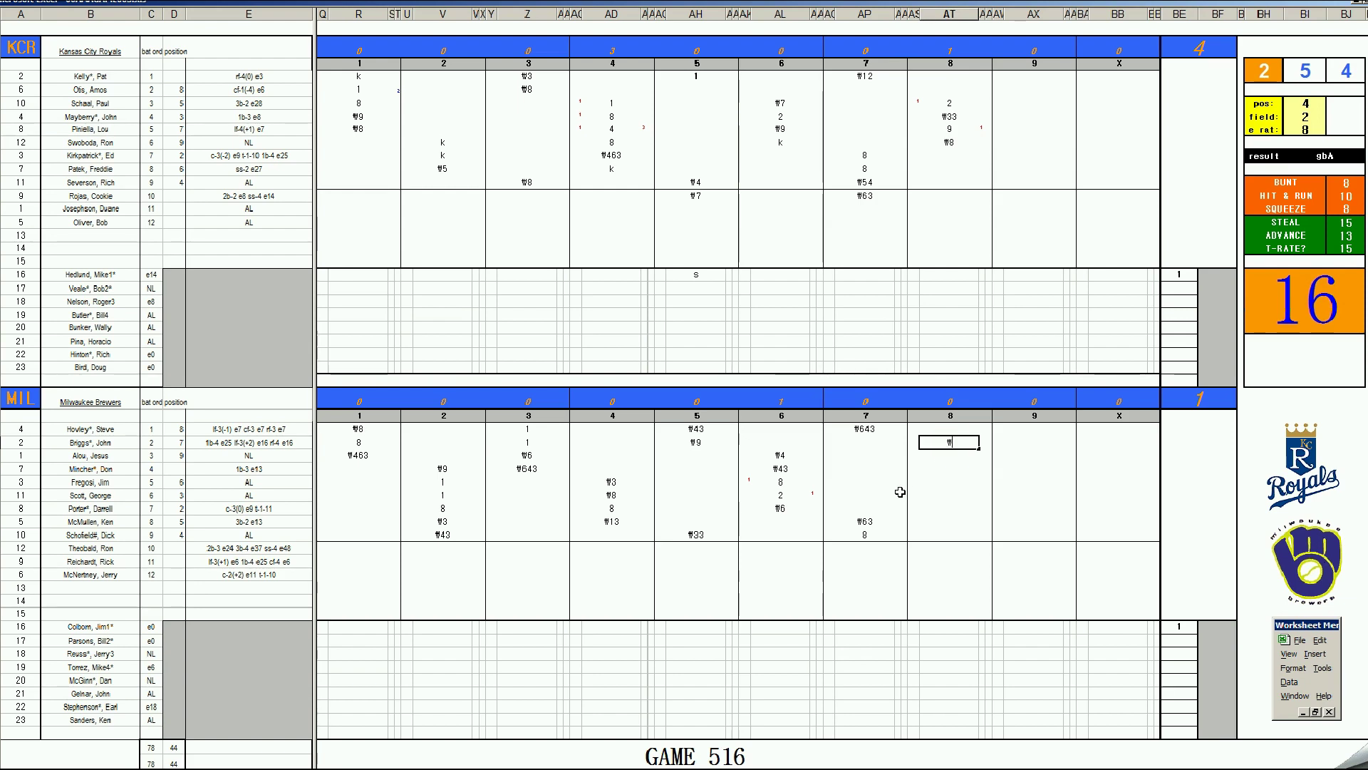
text(8)
key(Return)
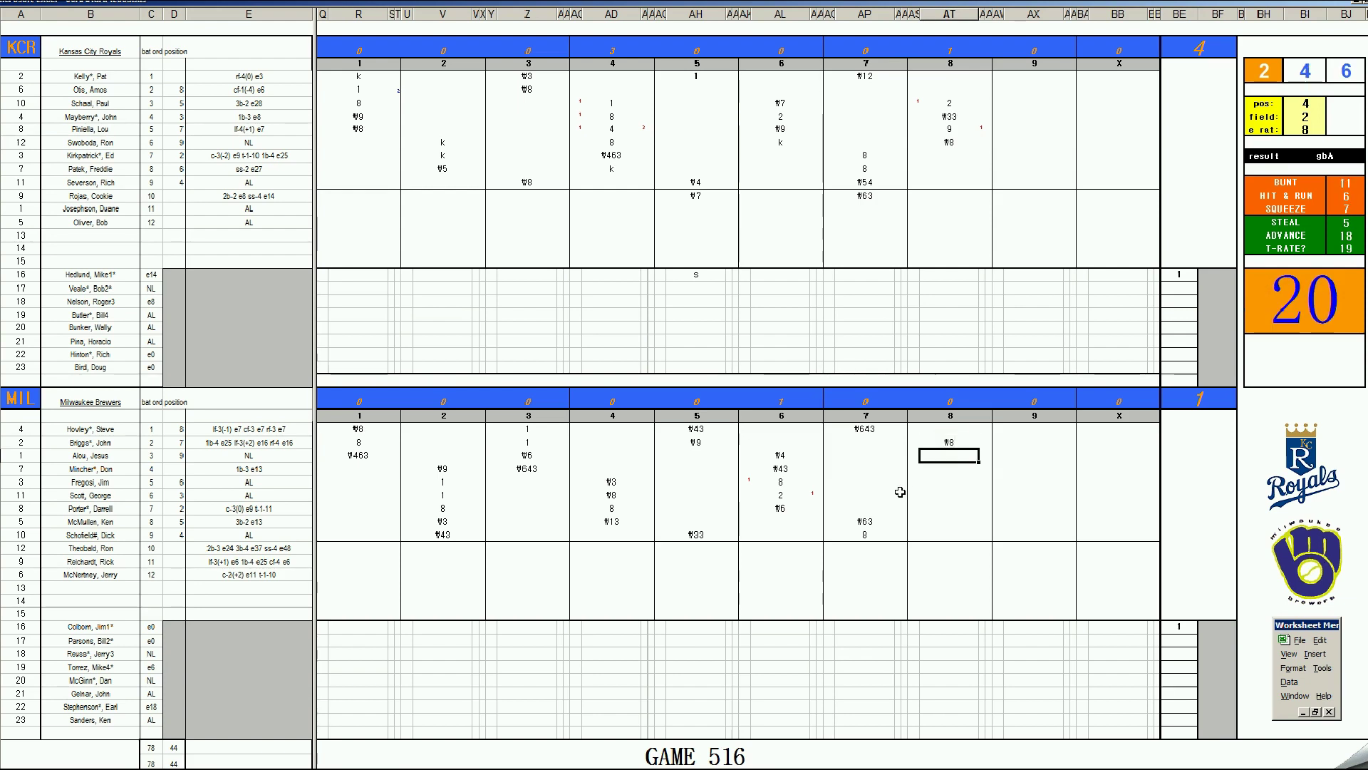
text(1)
key(Return)
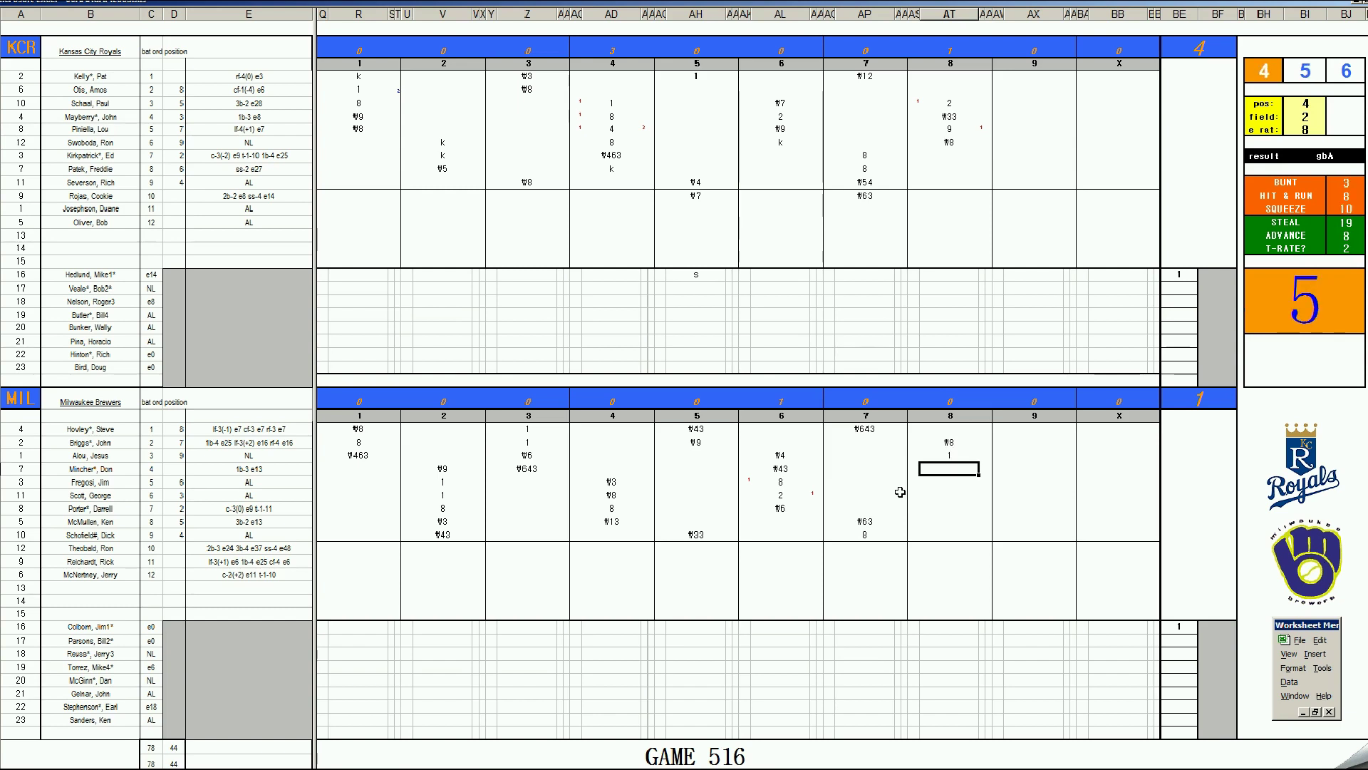
Set the fielding check to position 6, field 2 and error rating 27, and score Milwaukee's fourth batter in inning 8 as ♥643
key(ctrl+r)
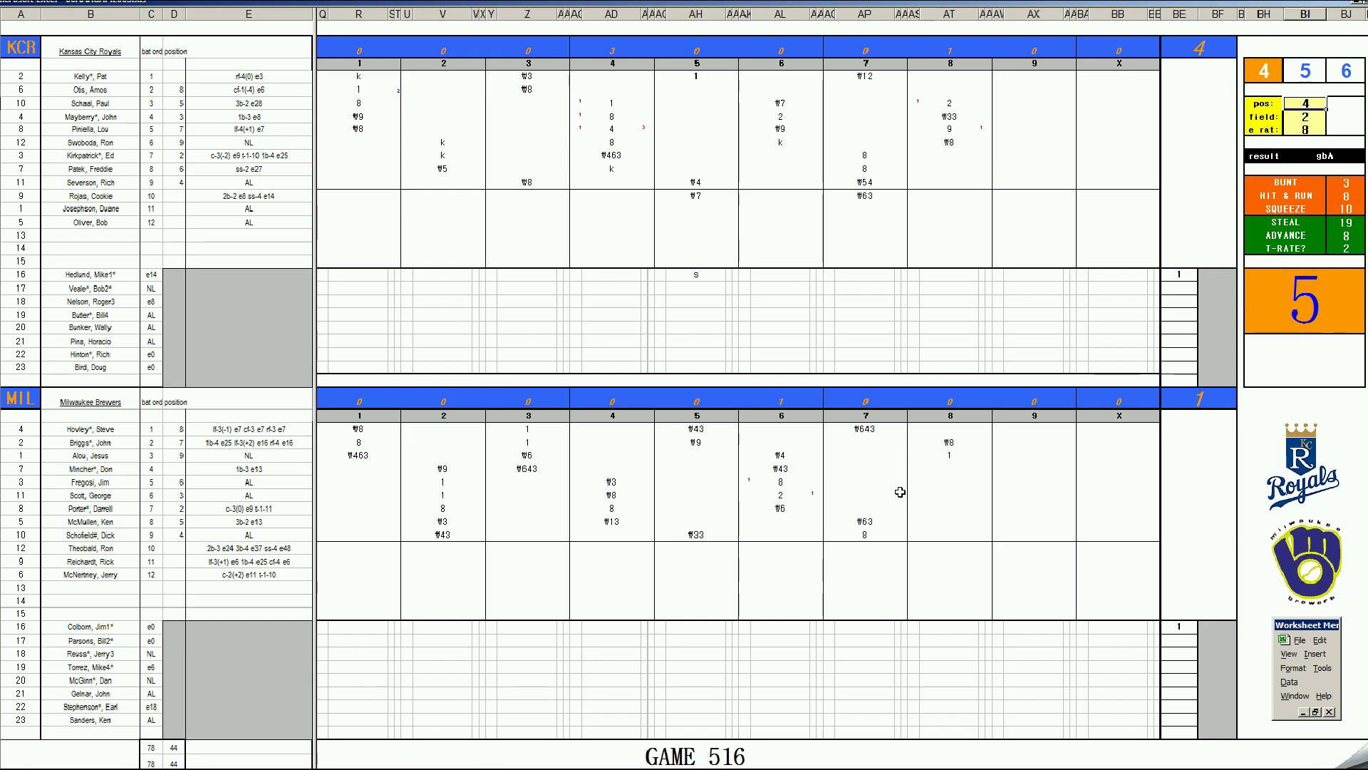
key(Return)
key(Return)
text(27)
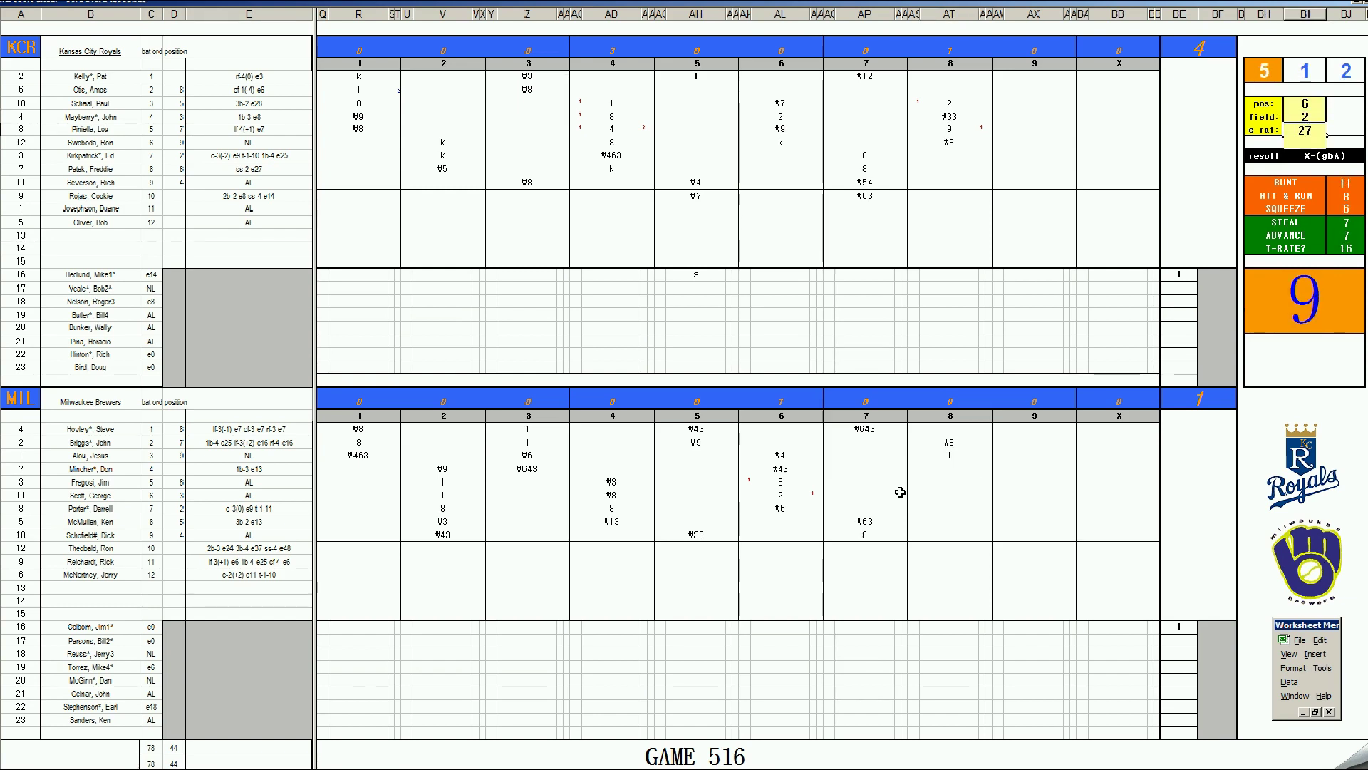
key(Return)
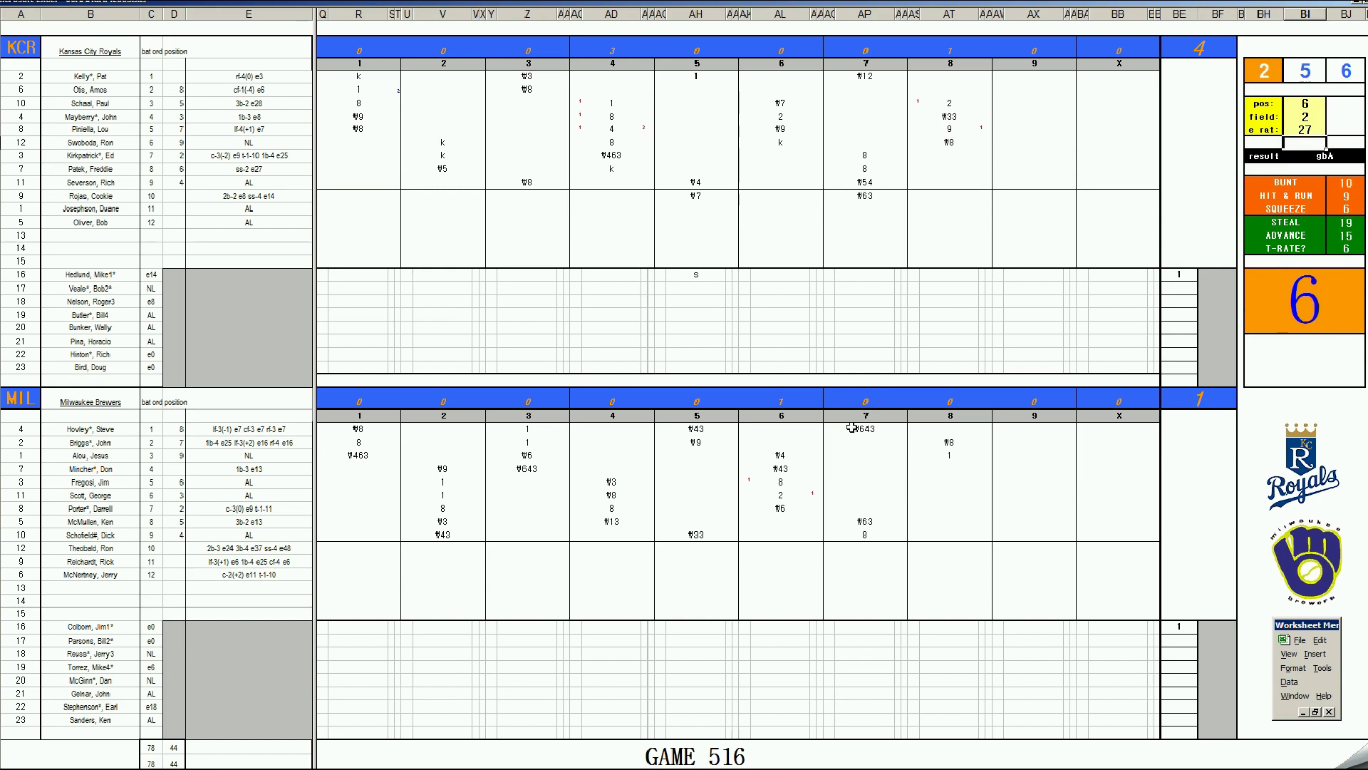
click(950, 468)
text(#643)
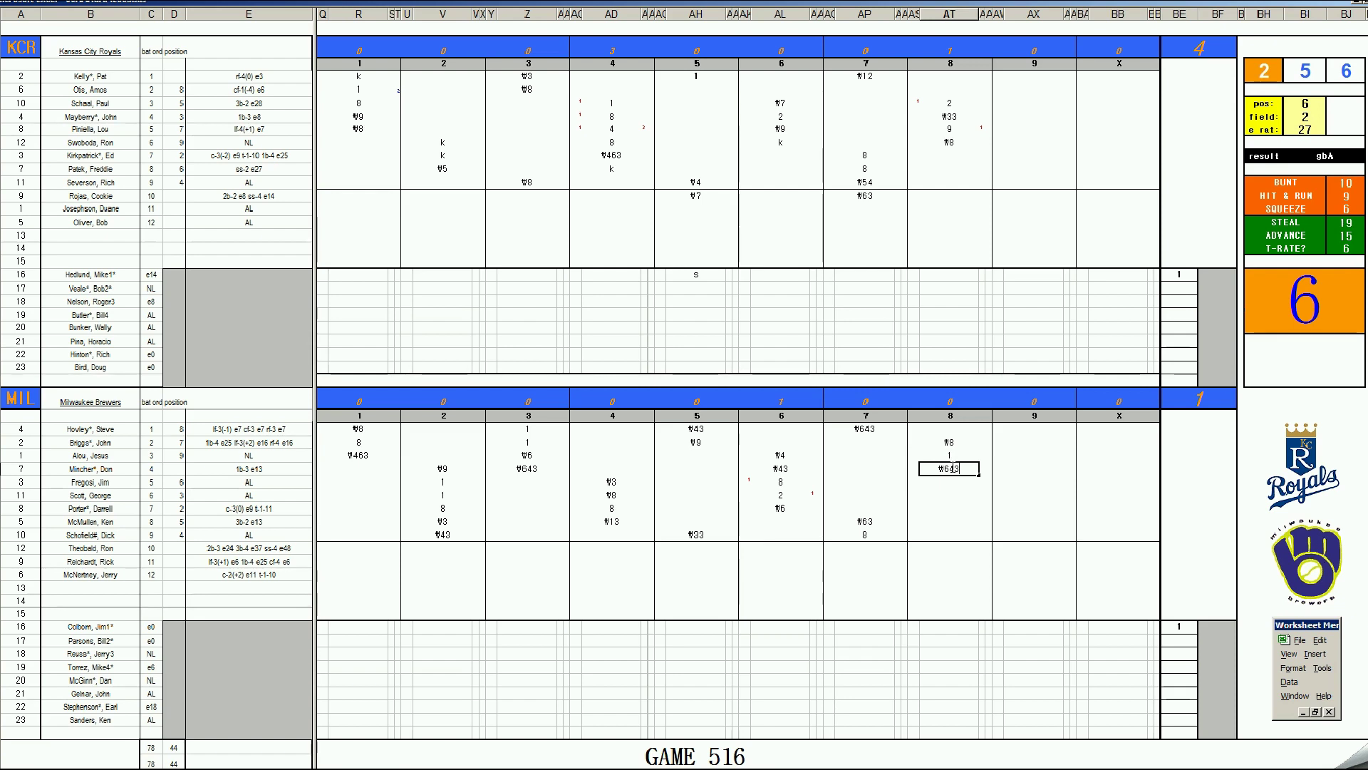
Enter 8 as the last inning of Milwaukee's starting pitcher and 9 as the entry inning of the team's fifth listed pitcher
click(1216, 627)
key(Left)
key(Down)
key(Down)
key(Down)
key(Down)
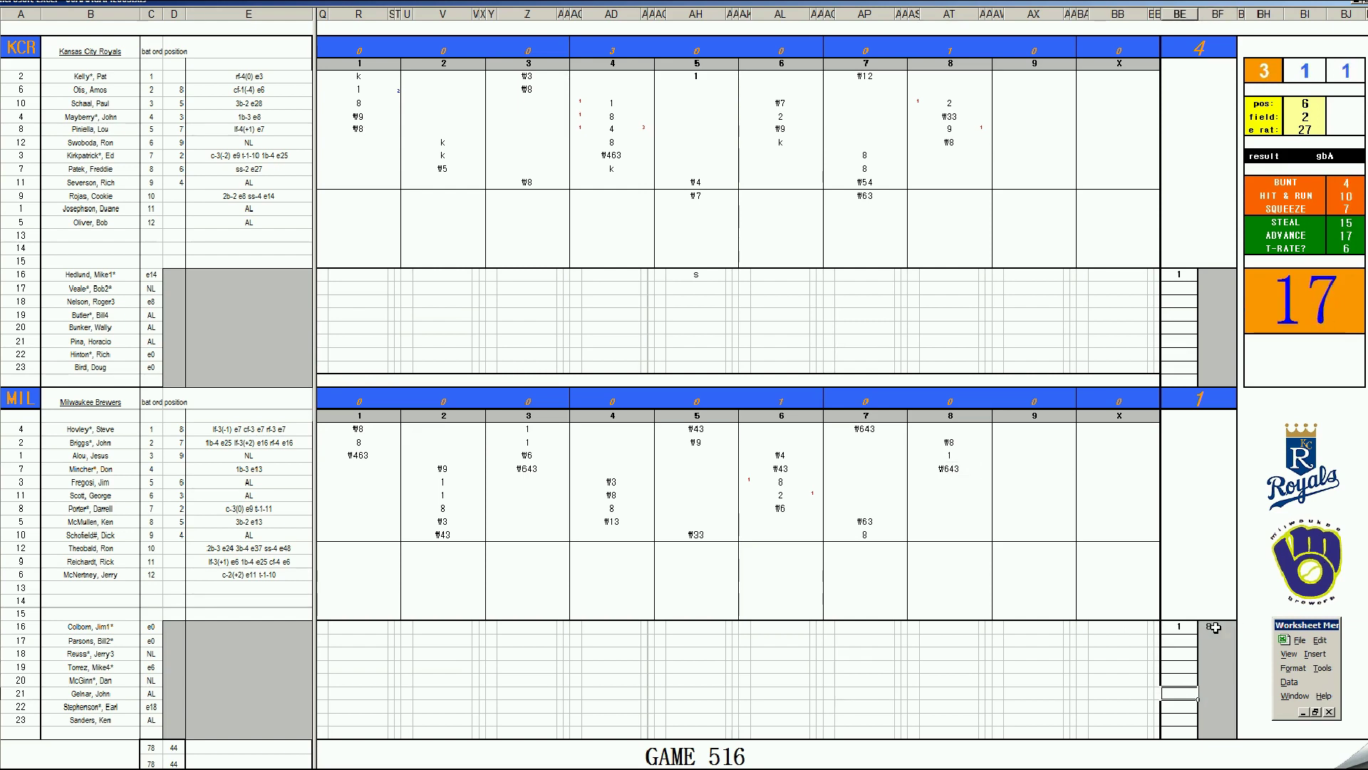
text(9)
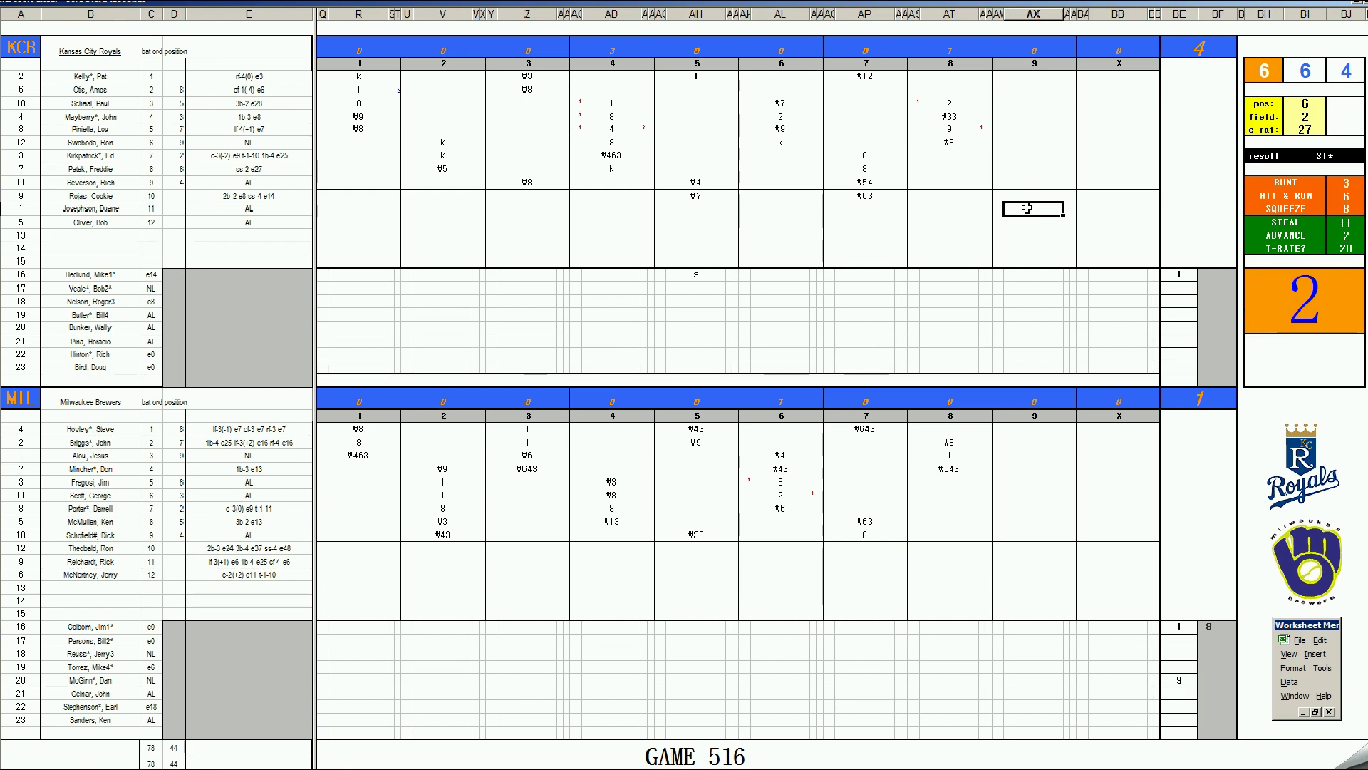
Score Kansas City's substitute listed eleventh as 1 in inning 9, and the eighth, ninth and leadoff batters as 8, ♥43 and ♥6
text(1)
key(Return)
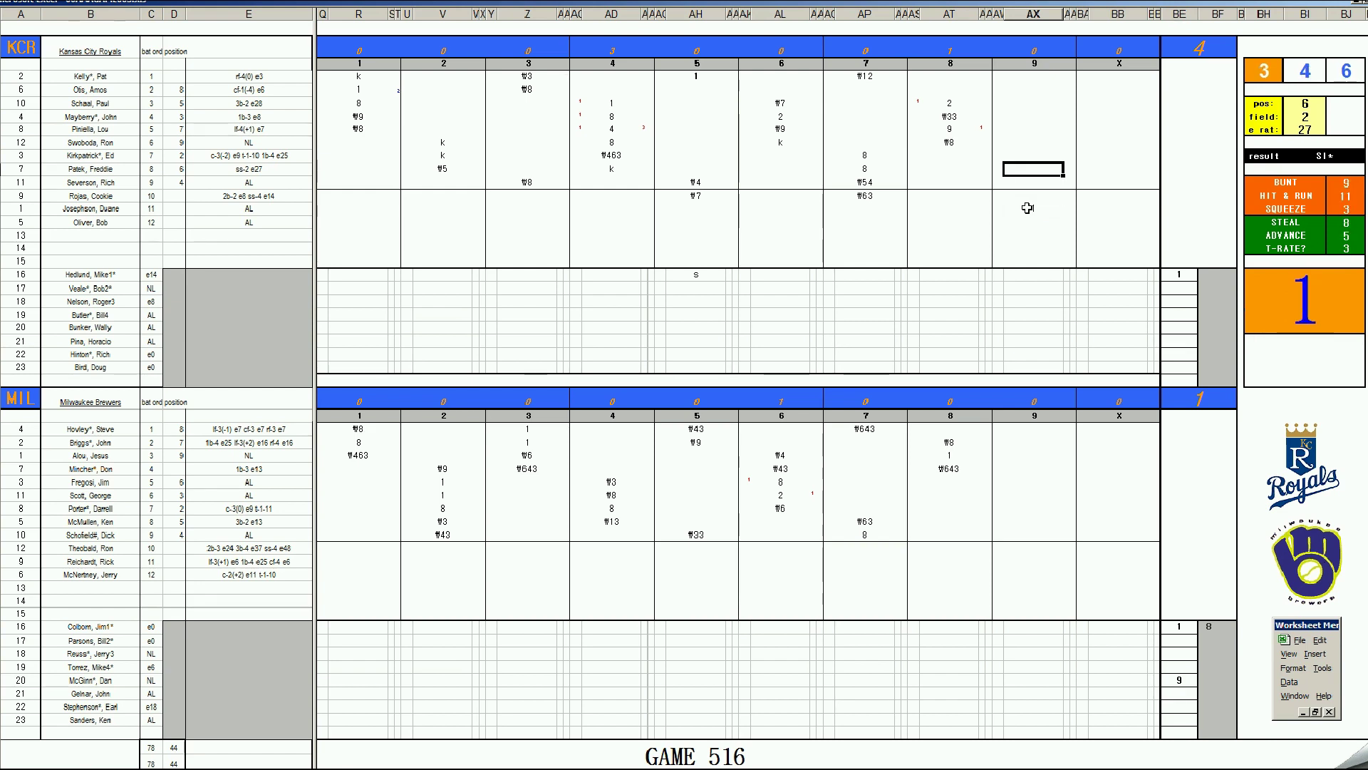
text(8)
key(Return)
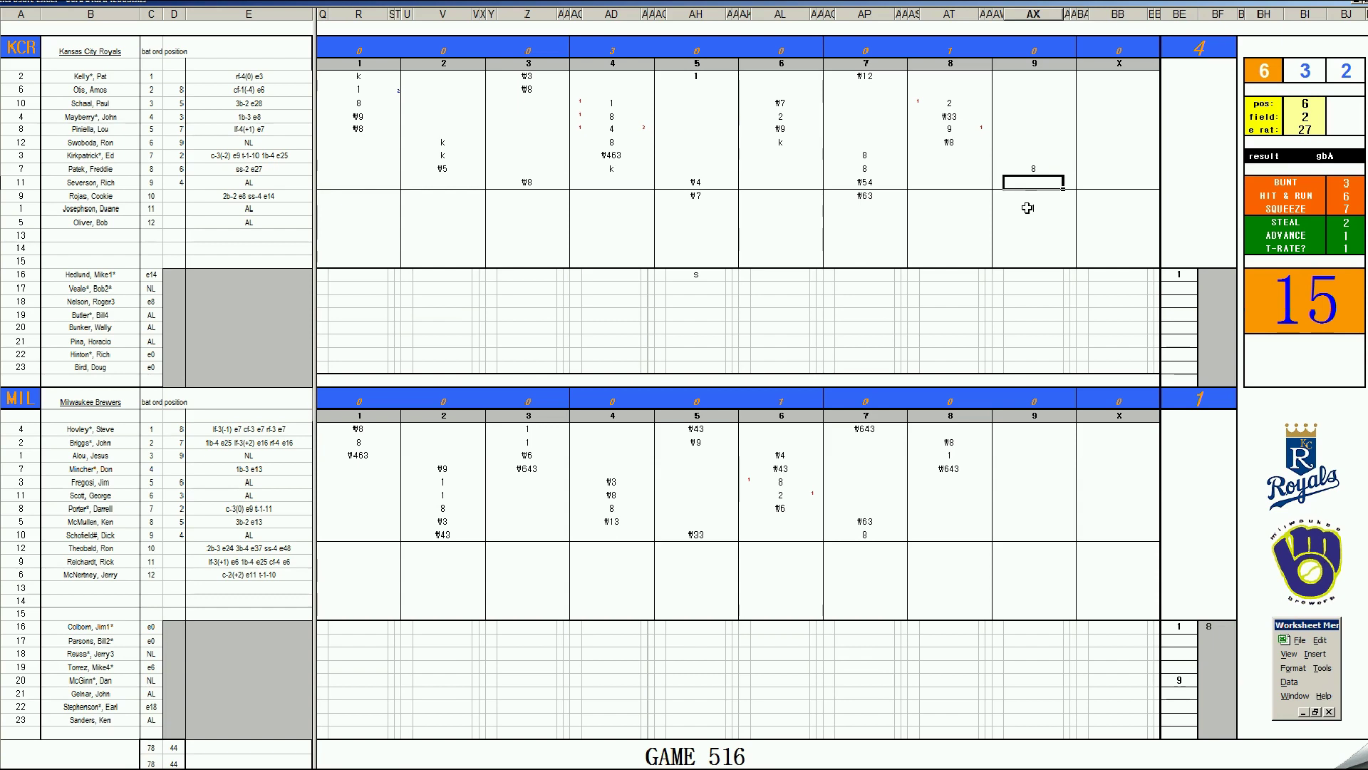
text(#43)
click(1027, 207)
click(1034, 77)
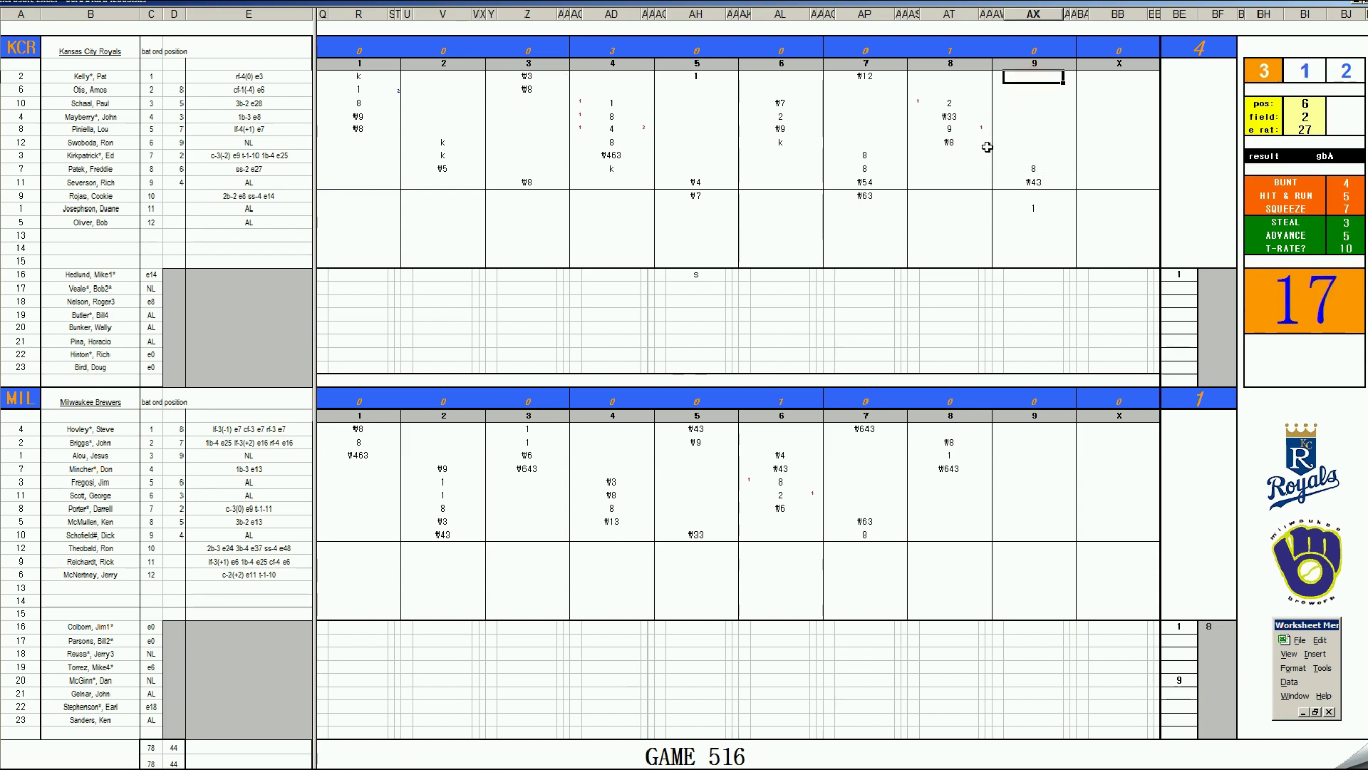
text(#6)
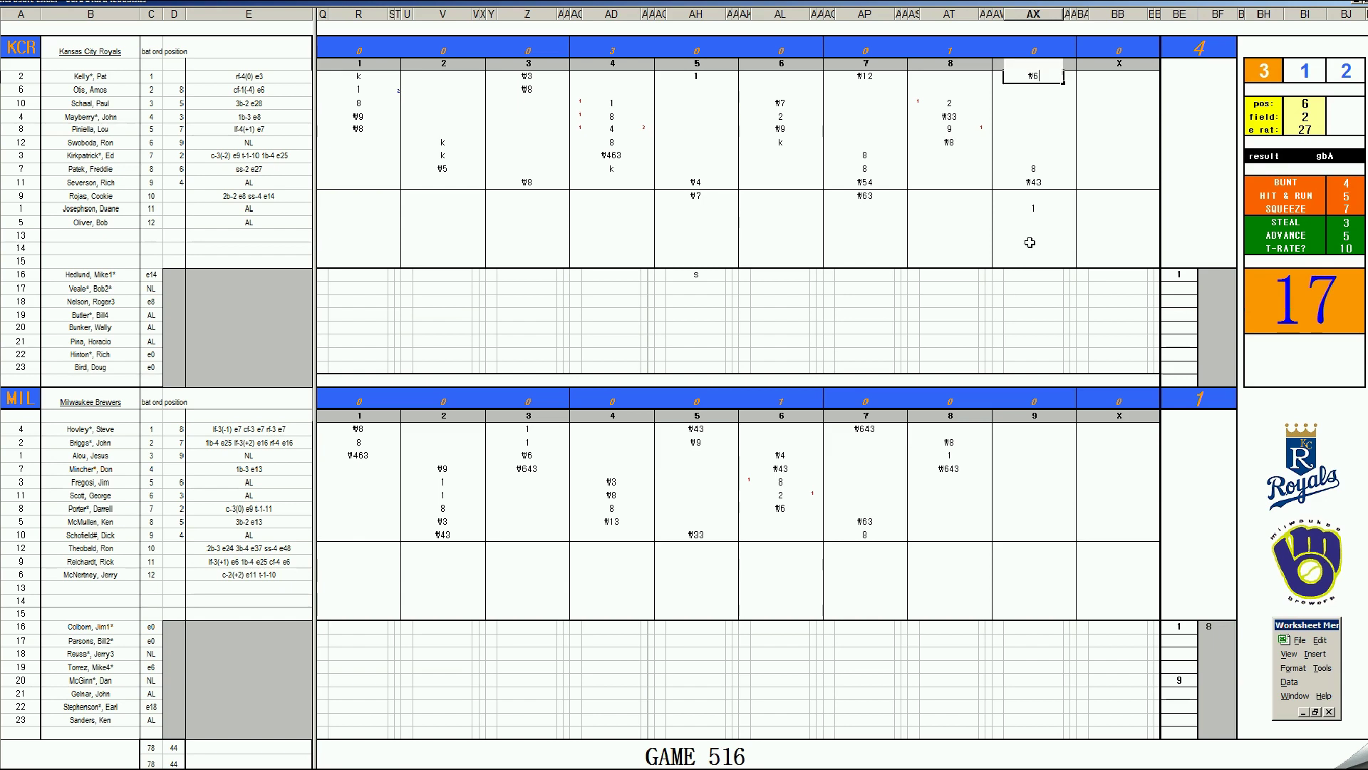
Set the fielding check to position 4 and field 3, and score Kansas City's substitute listed tenth in inning 9 as ♥43
click(1039, 198)
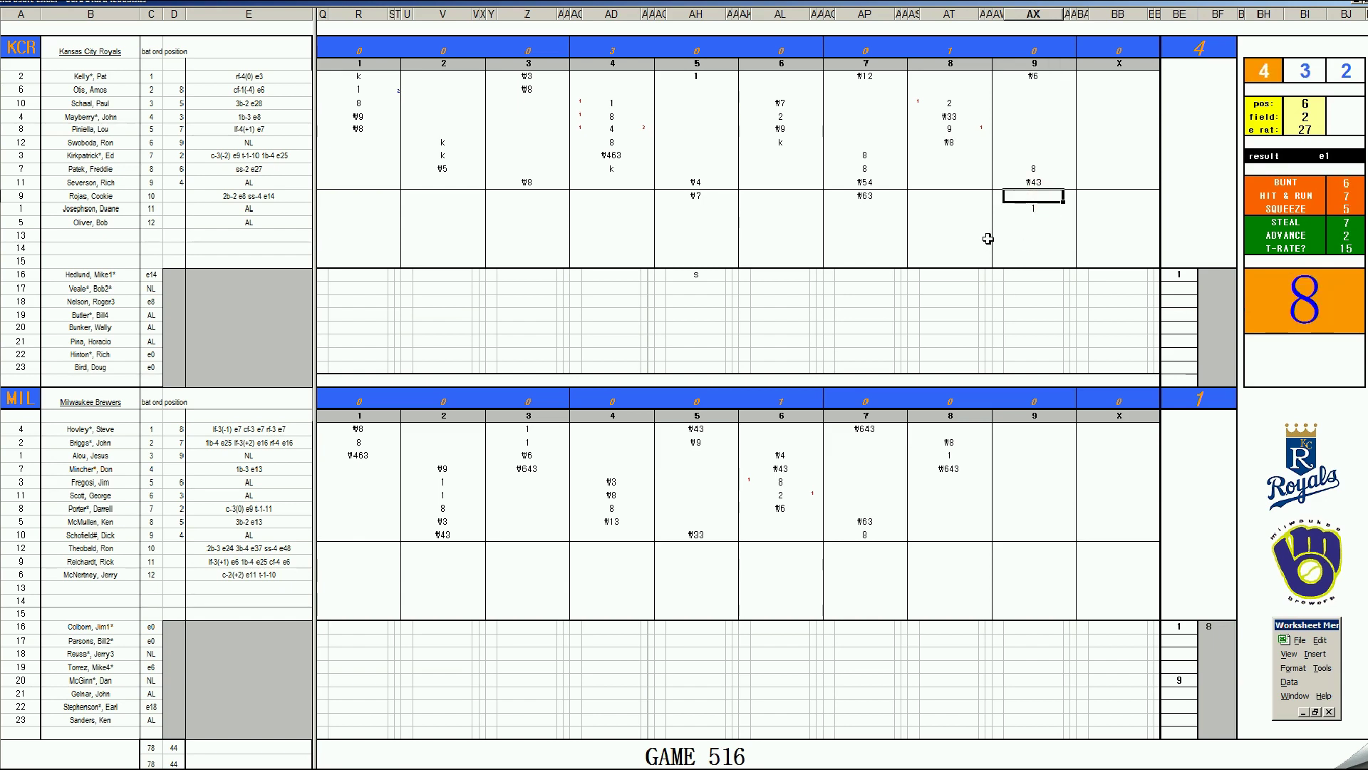
text(4)
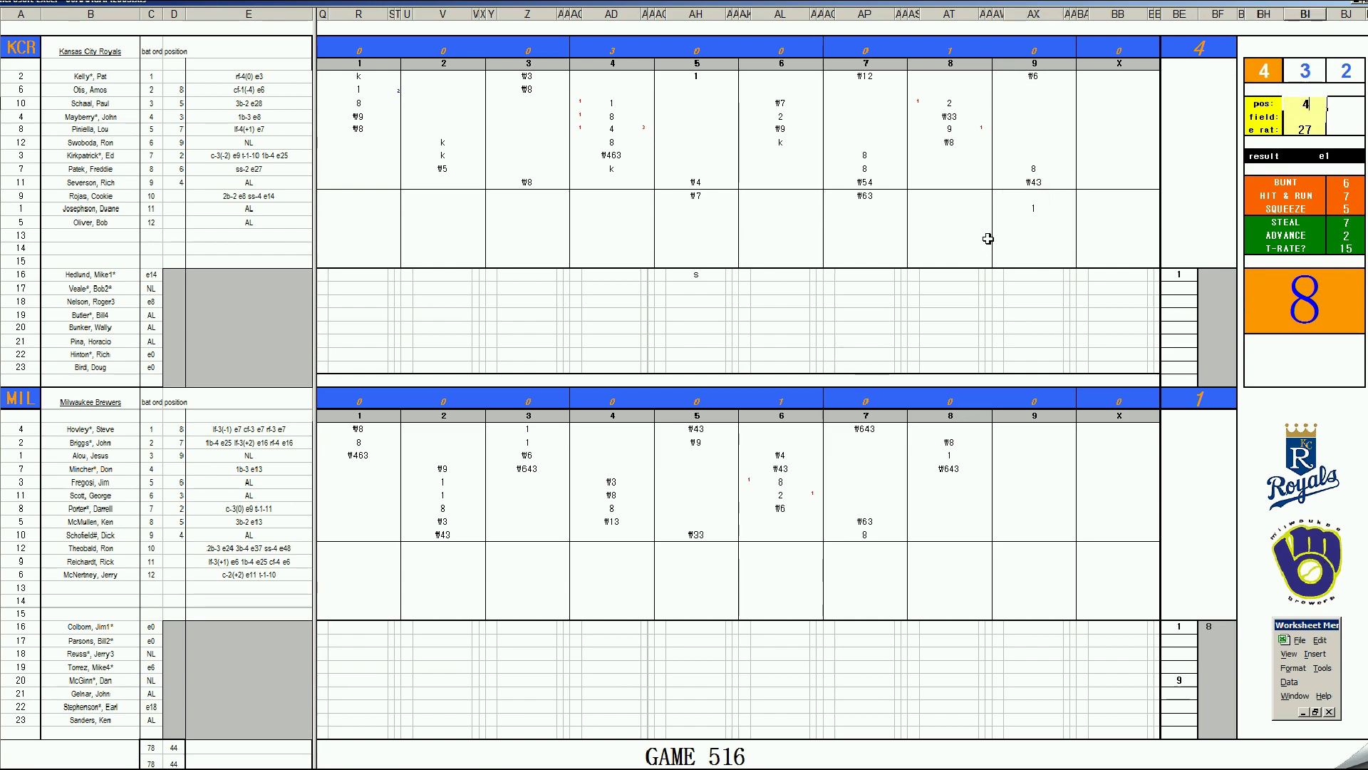
key(Return)
text(3)
key(Return)
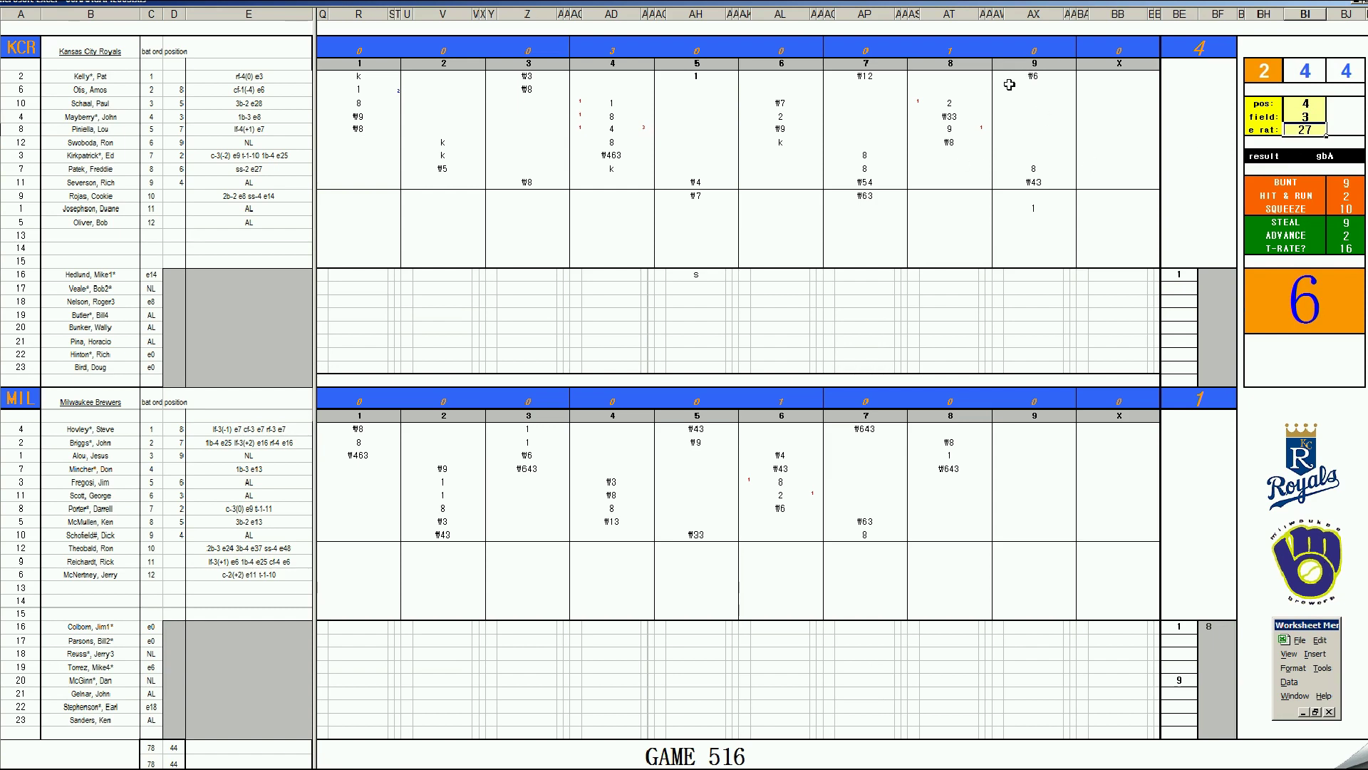
click(1033, 195)
key(ctrl+d)
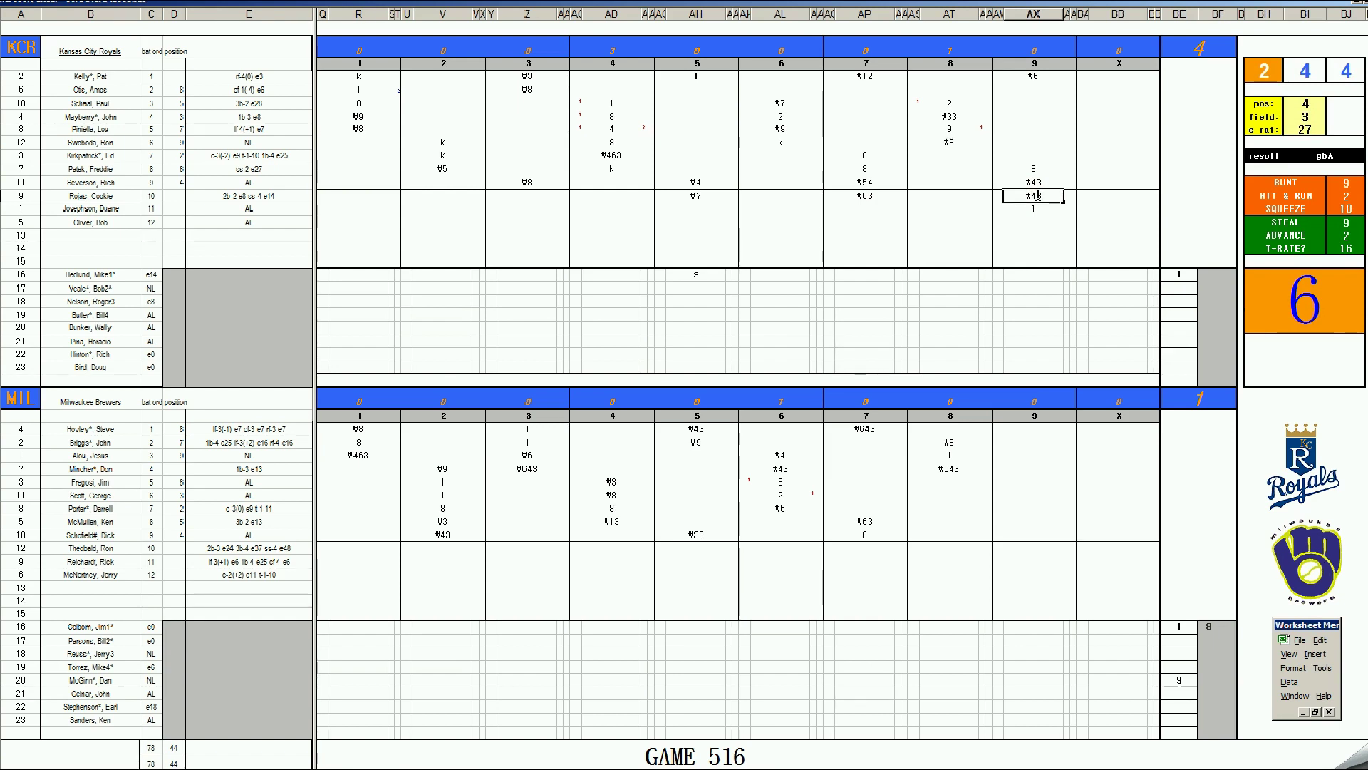
Enter 8 as Kansas City's starting pitcher's last inning and 9 for its last listed pitcher, and score Milwaukee's fifth batter in inning 9 as ♥5
click(1217, 273)
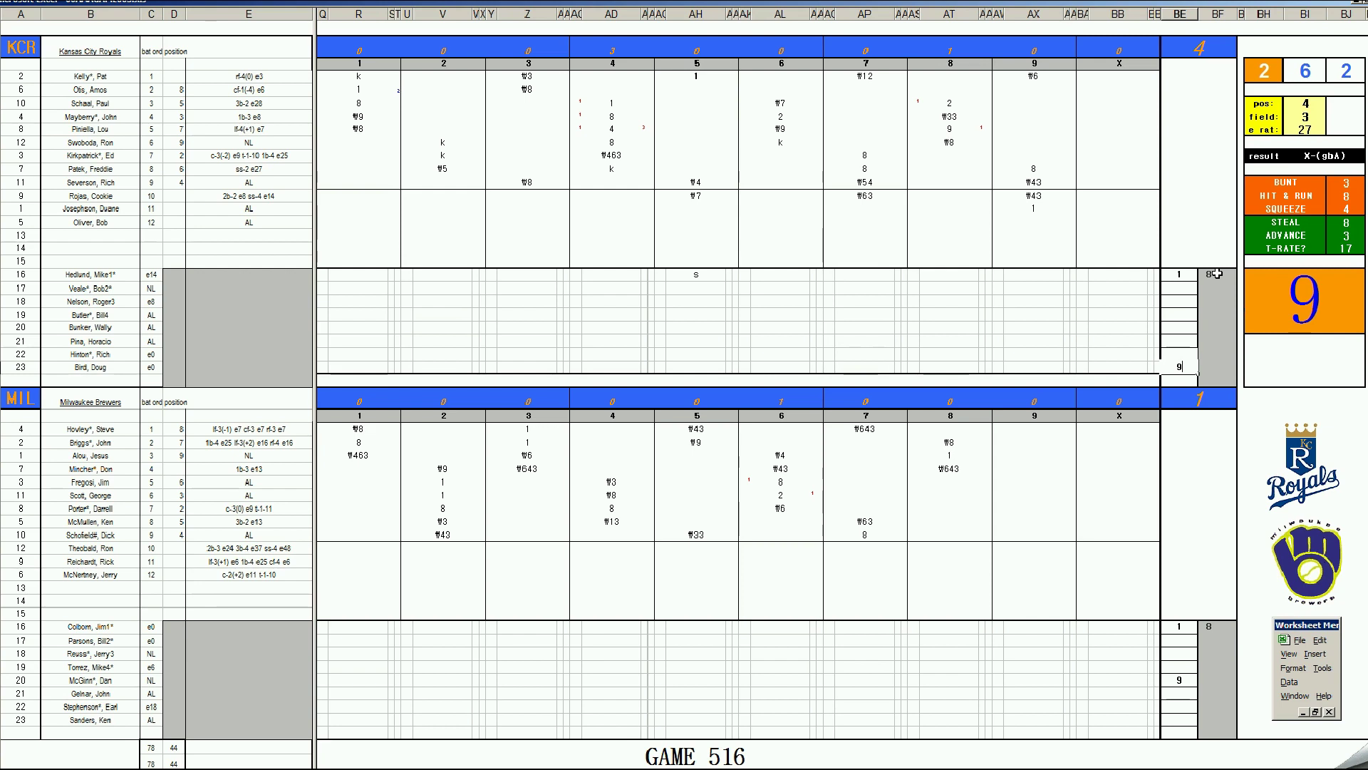
click(1016, 482)
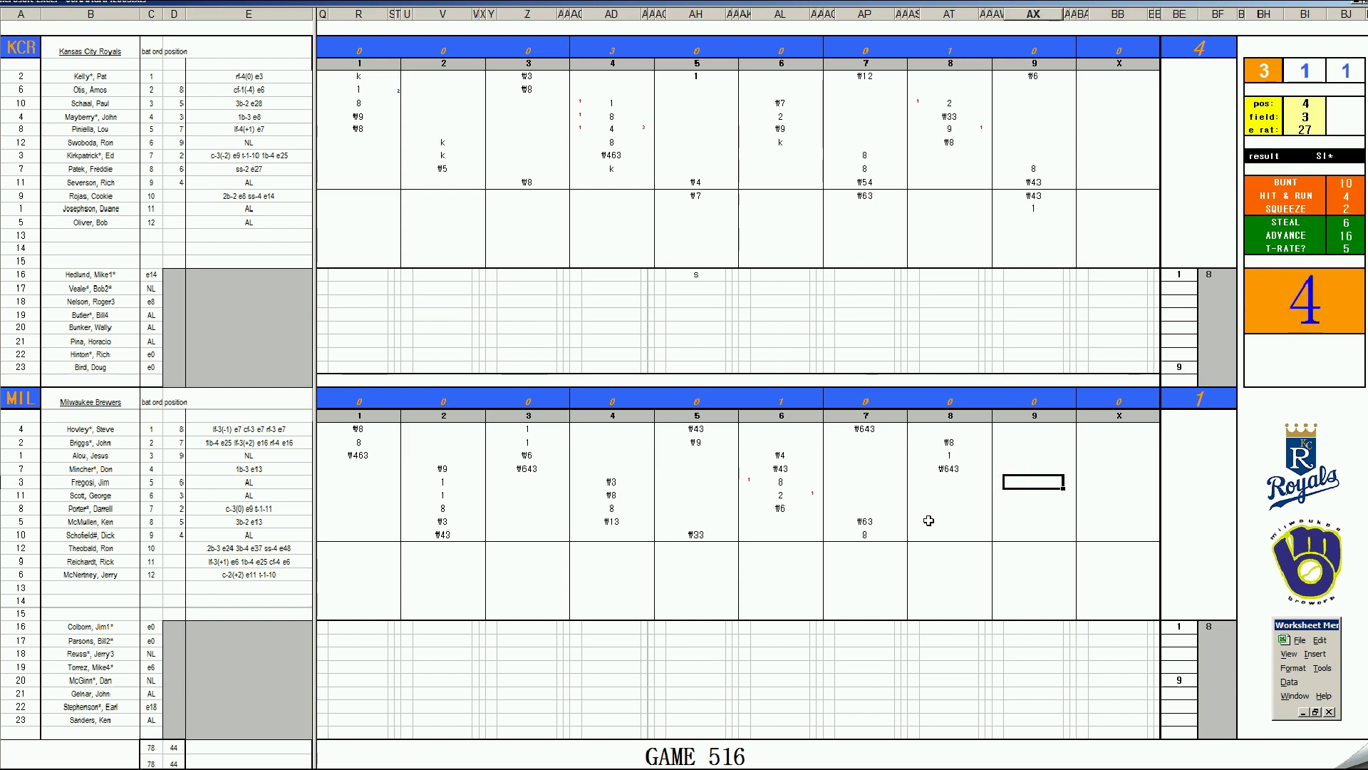
text(#5)
key(Return)
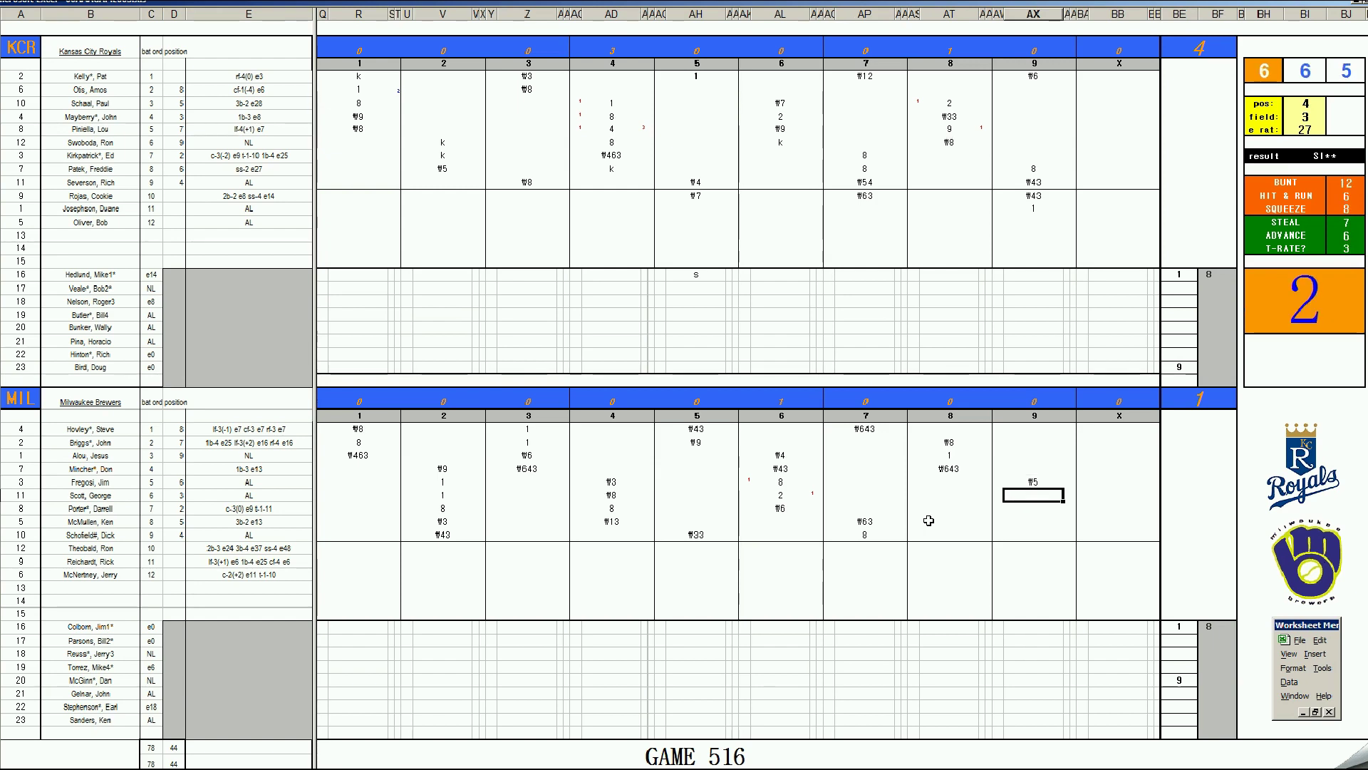
Set the fielding check to position 3, field 3 and error rating 8, and score Milwaukee's sixth batter in inning 9 as e3
key(ctrl+r)
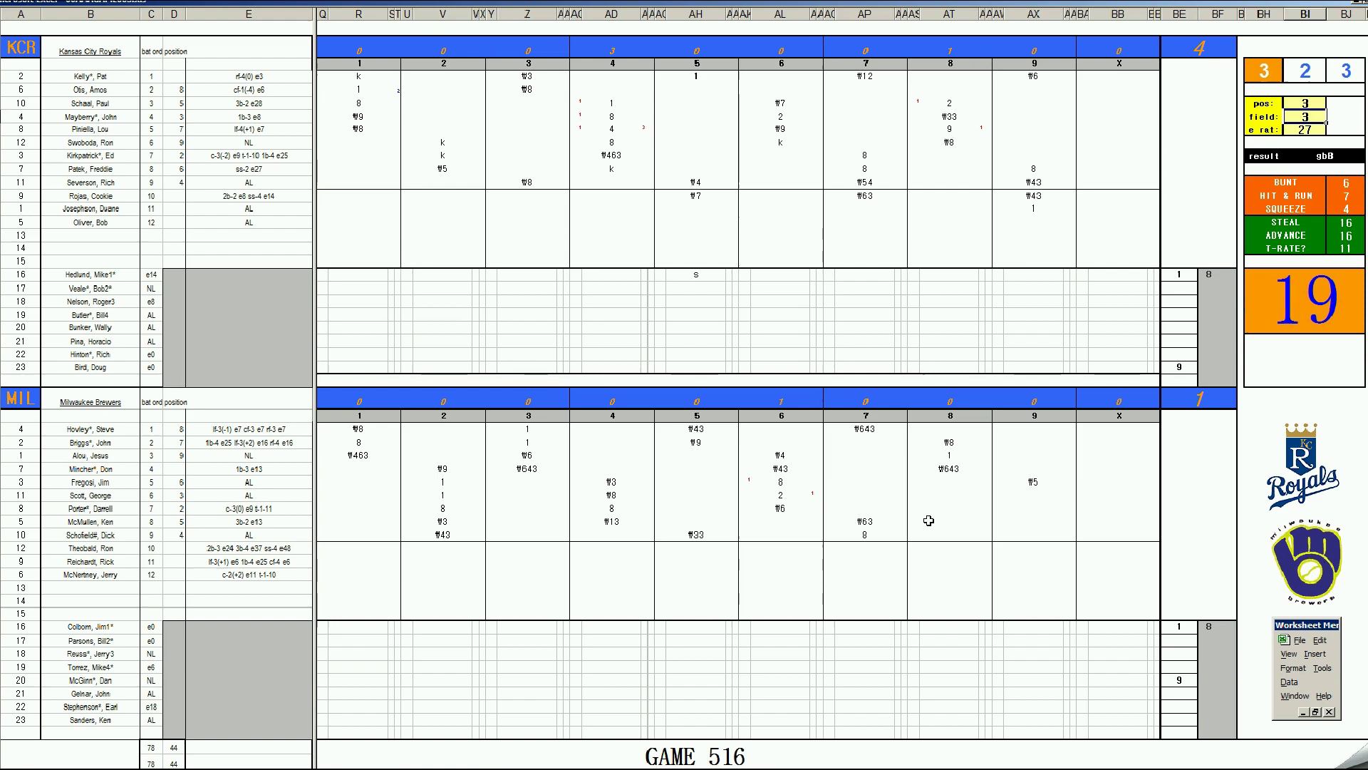
text(8)
key(Return)
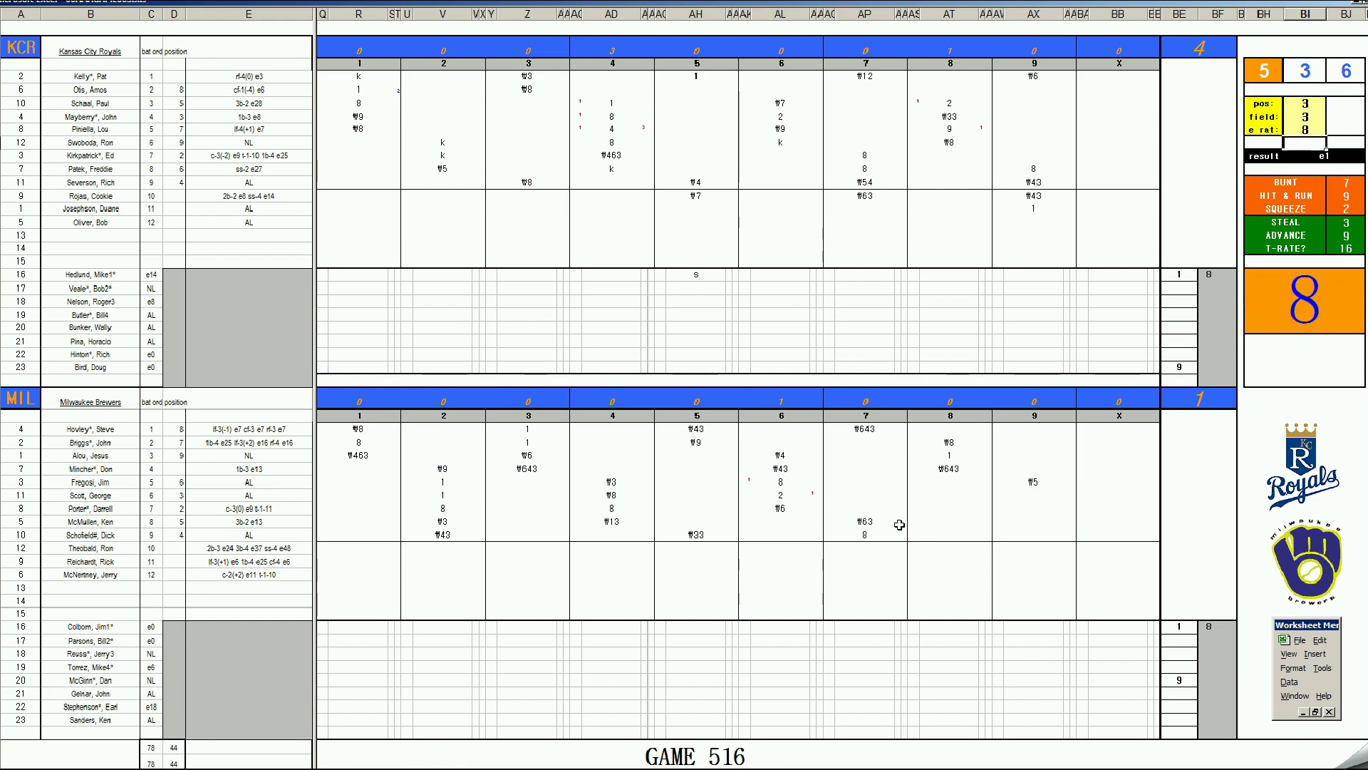
click(1035, 495)
text(e3)
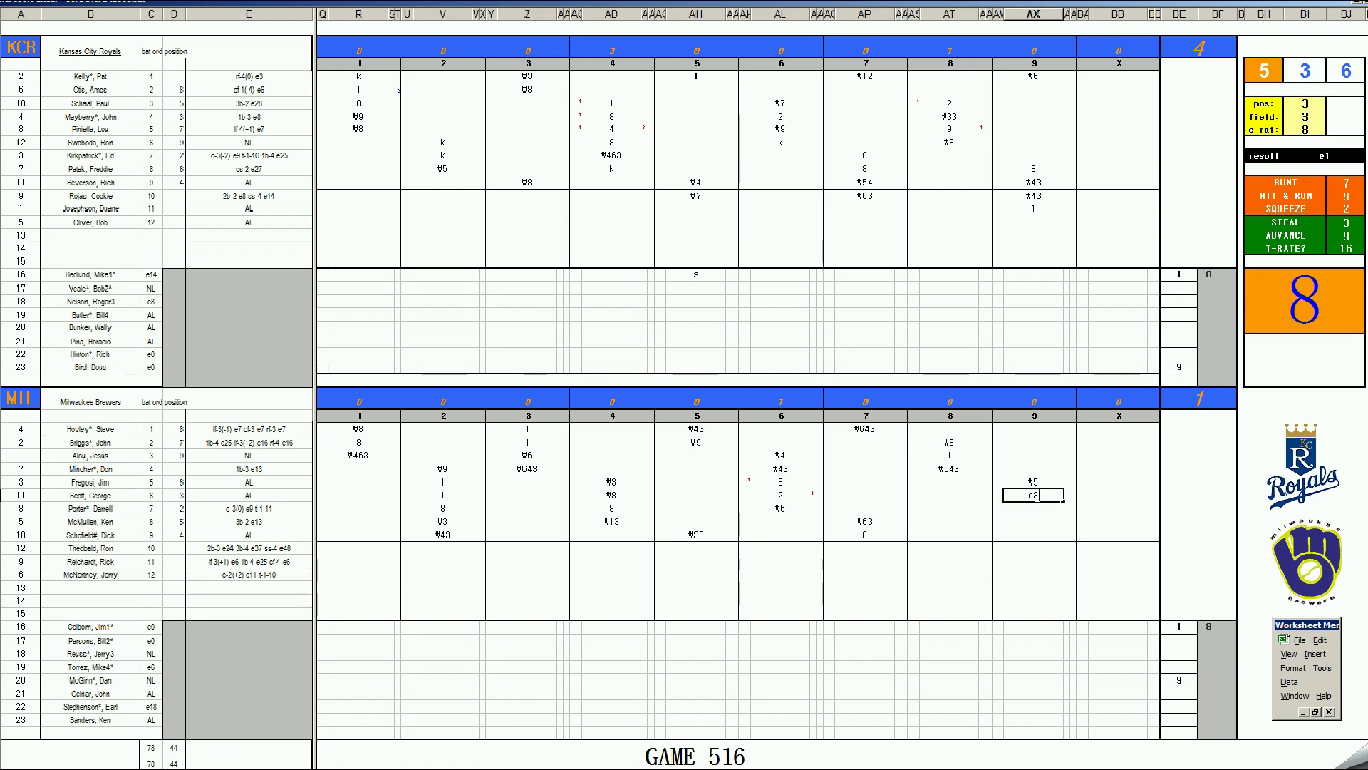